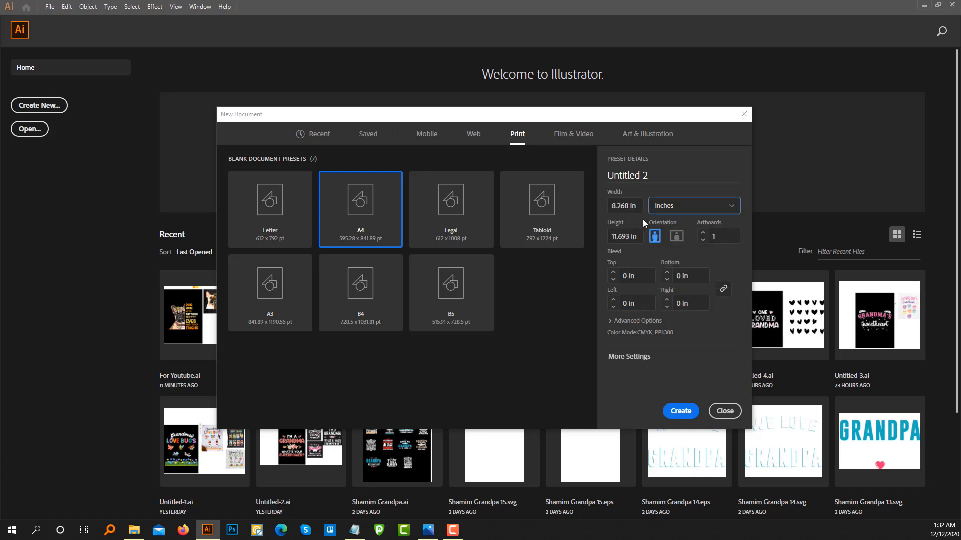
- Set the new document's size to 12 in wide by 18 in high
drag(635, 207, 602, 206)
text(12)
drag(638, 237, 605, 236)
text(18)
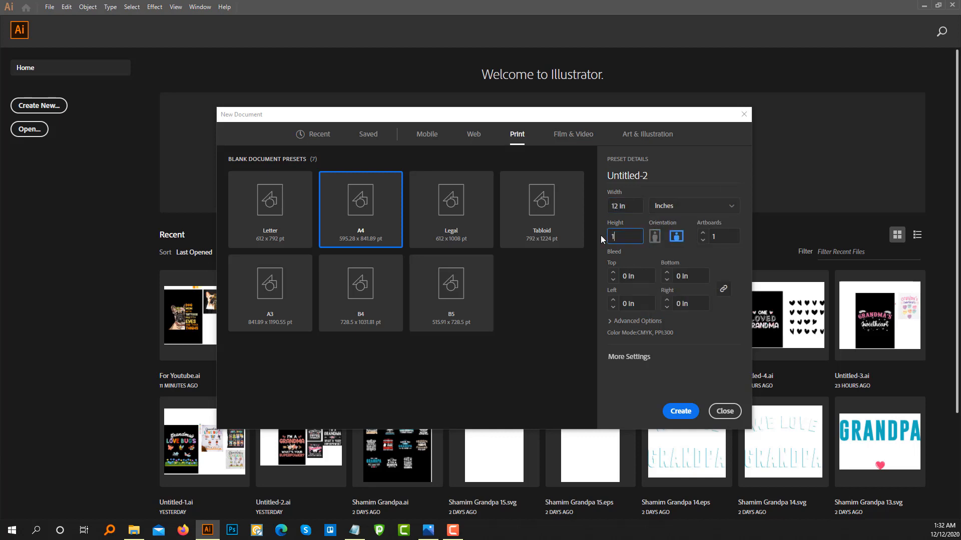
- Set the document's color mode to RGB Color and create the document
click(619, 322)
scroll(634, 366, down, 1)
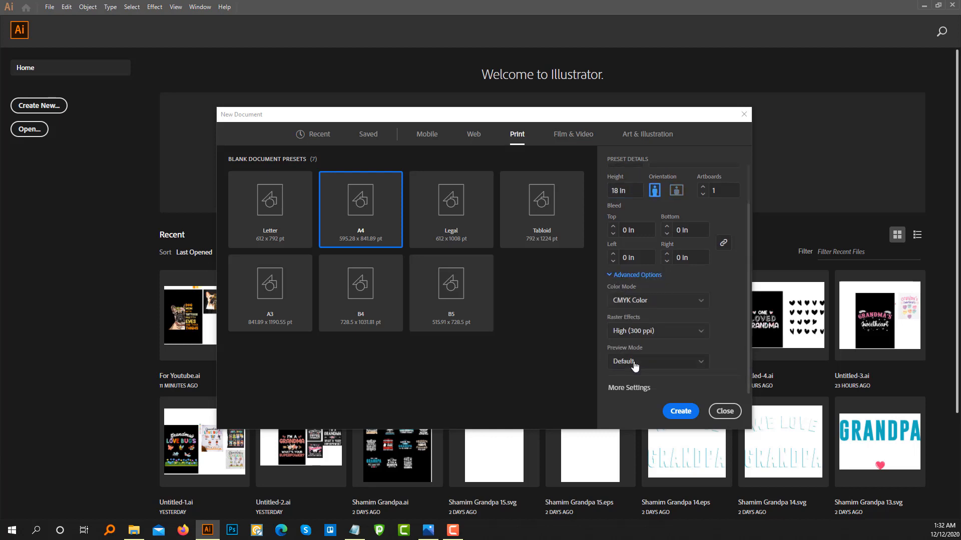
click(645, 303)
click(629, 317)
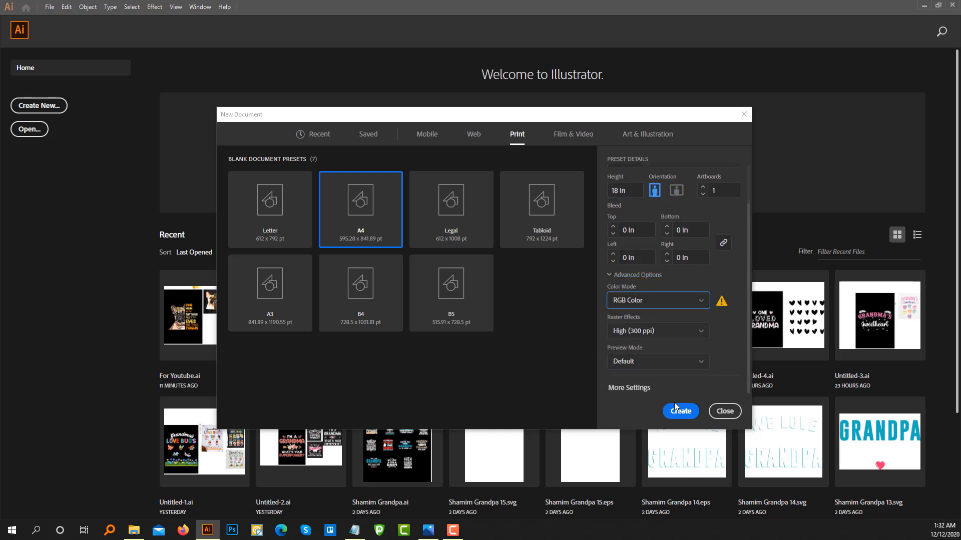
click(676, 407)
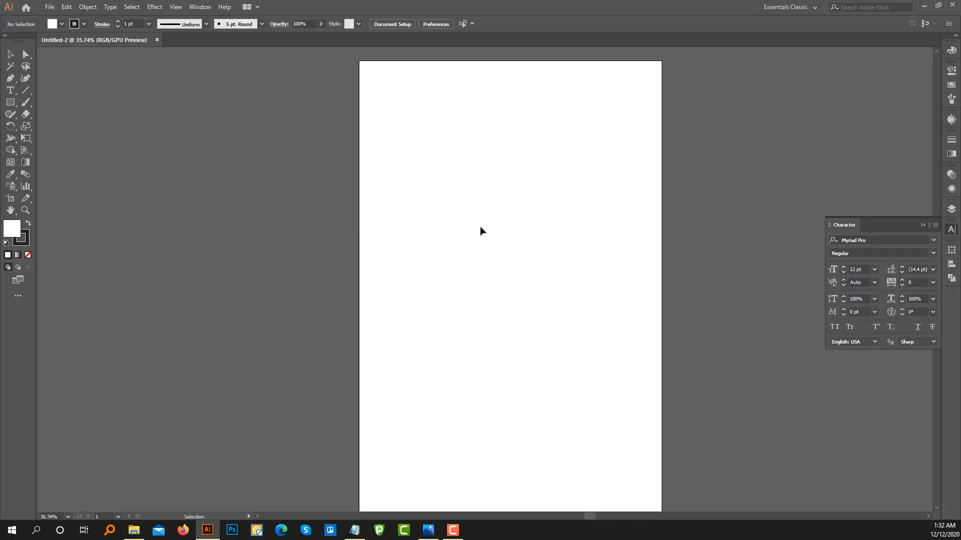
- Create a rectangle 12 in wide and 18 in high with the Rectangle tool
scroll(473, 218, down, 1)
drag(447, 275, 397, 266)
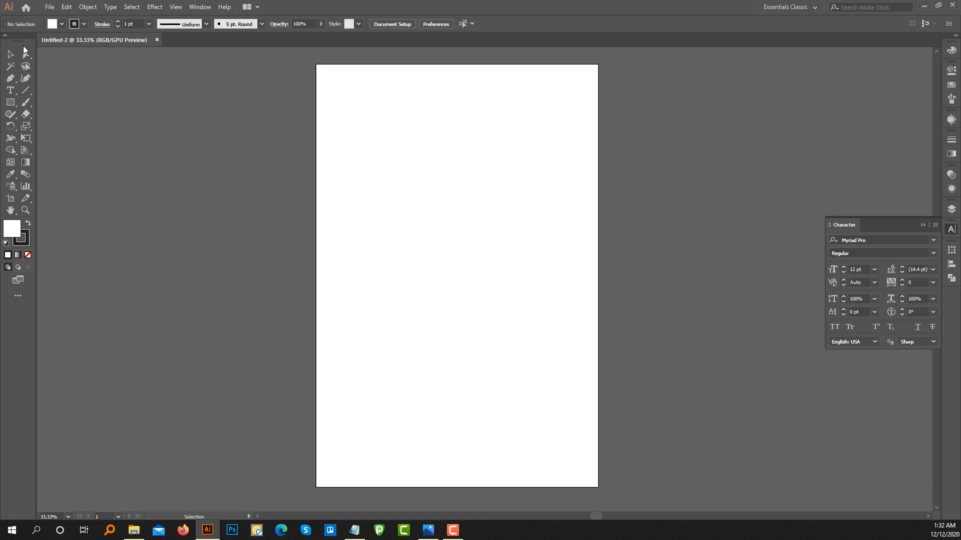
click(280, 177)
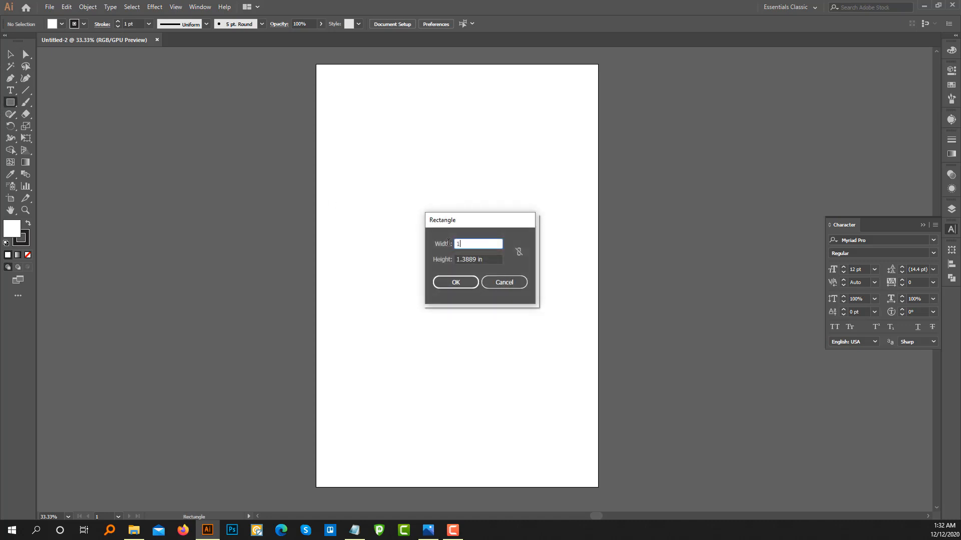
key(Tab)
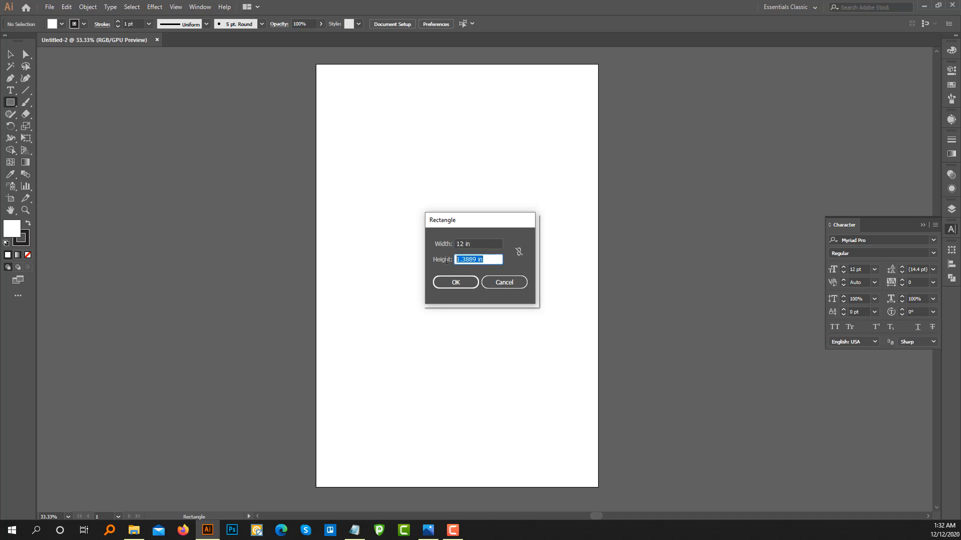
click(456, 282)
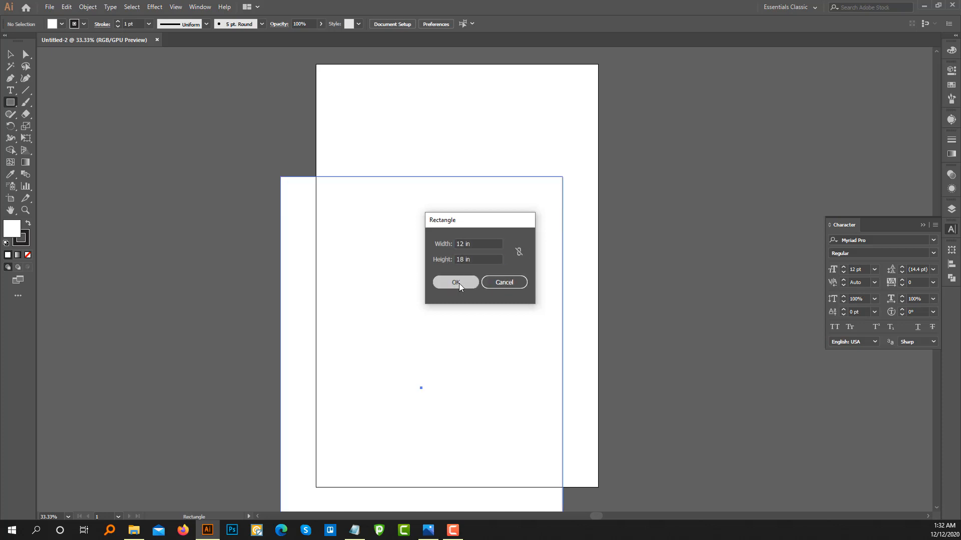
- Center the rectangle horizontally and vertically on the artboard
click(10, 55)
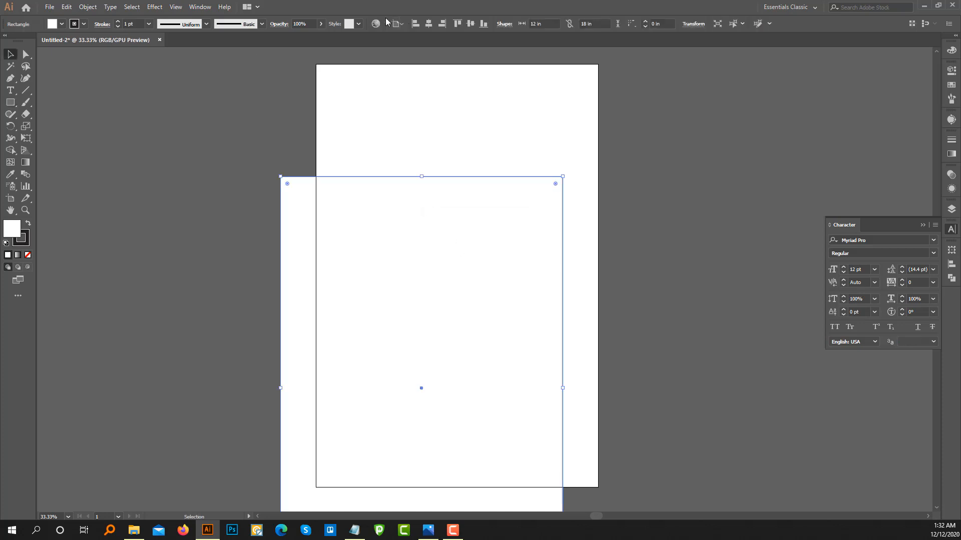
click(399, 24)
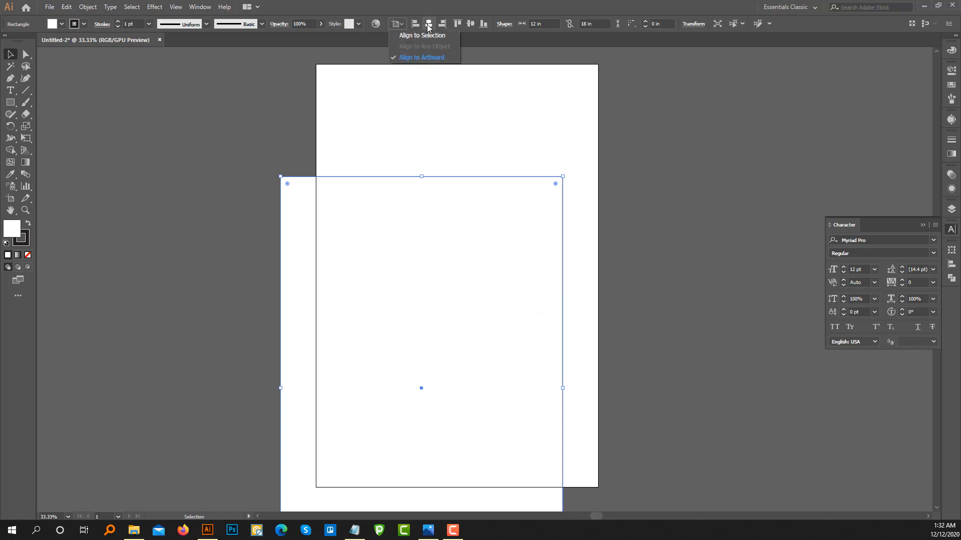
click(470, 24)
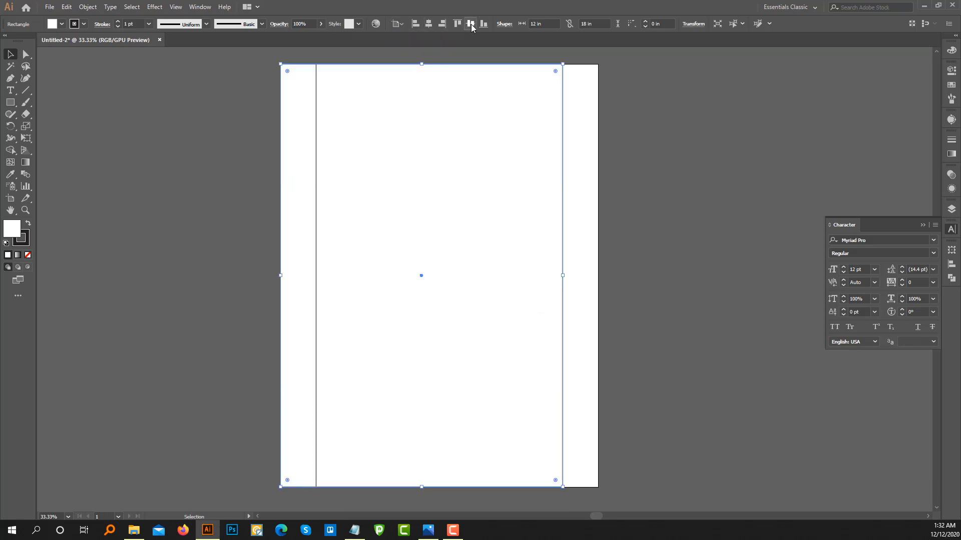
click(428, 25)
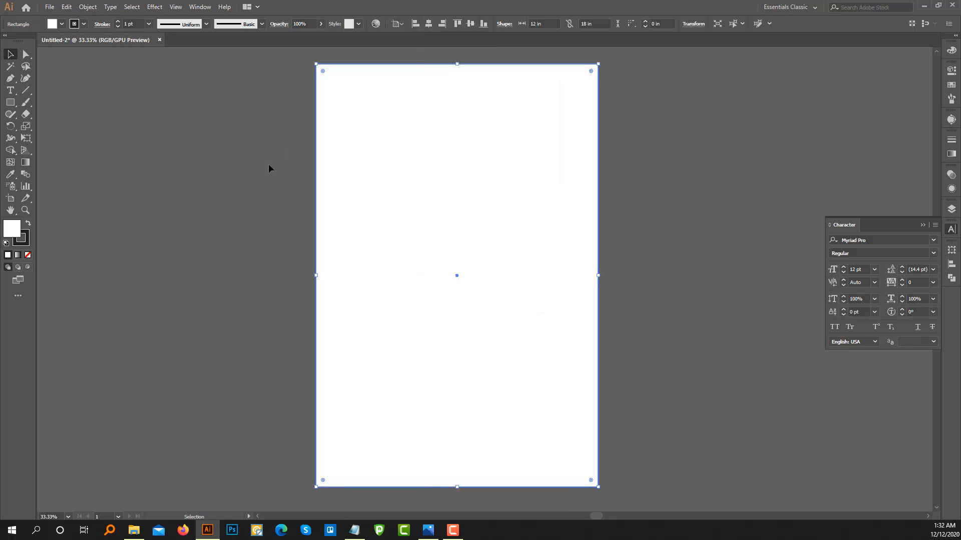
- Swap the rectangle's fill and stroke colors and set its fill to pure black (000000)
click(28, 224)
double_click(13, 230)
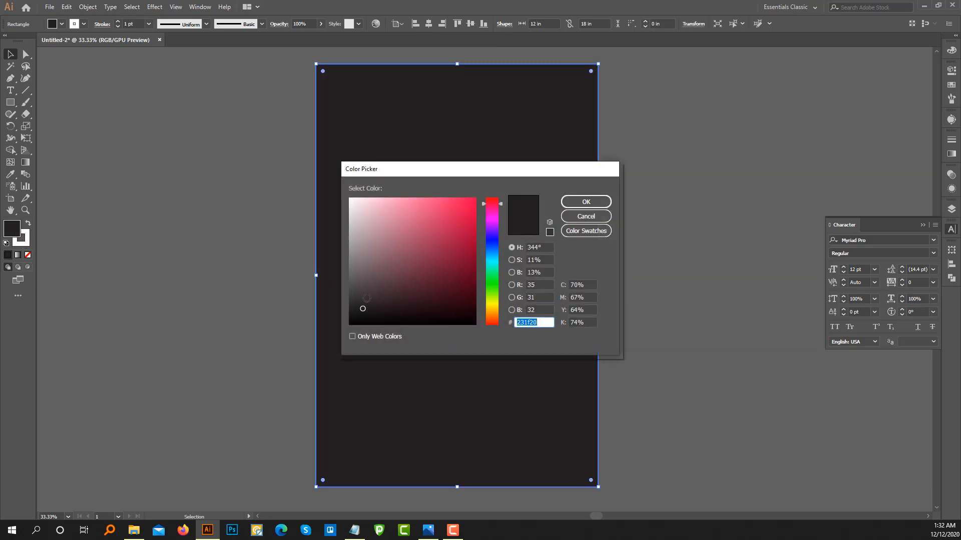
drag(363, 309, 342, 334)
click(585, 204)
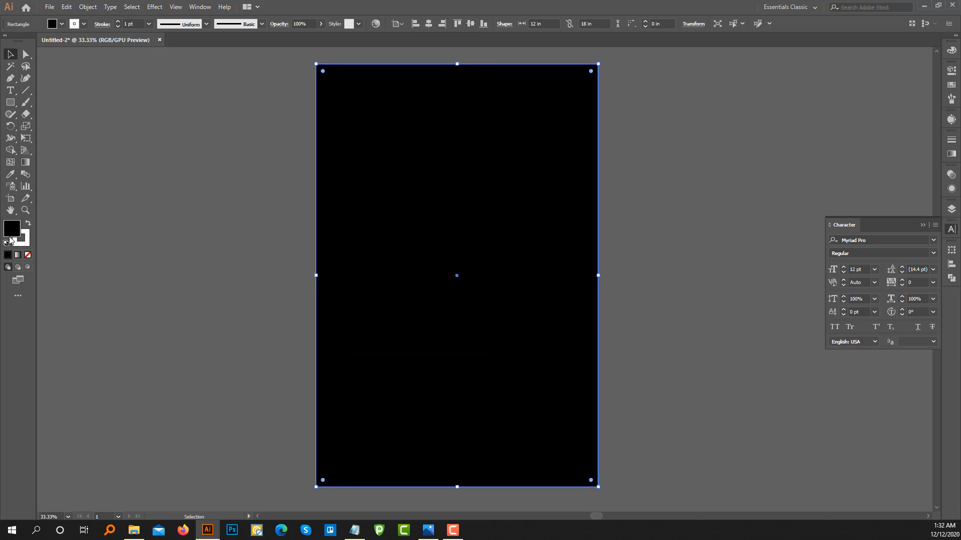
- Remove the black rectangle's stroke and lock the rectangle as the background
click(26, 242)
click(28, 255)
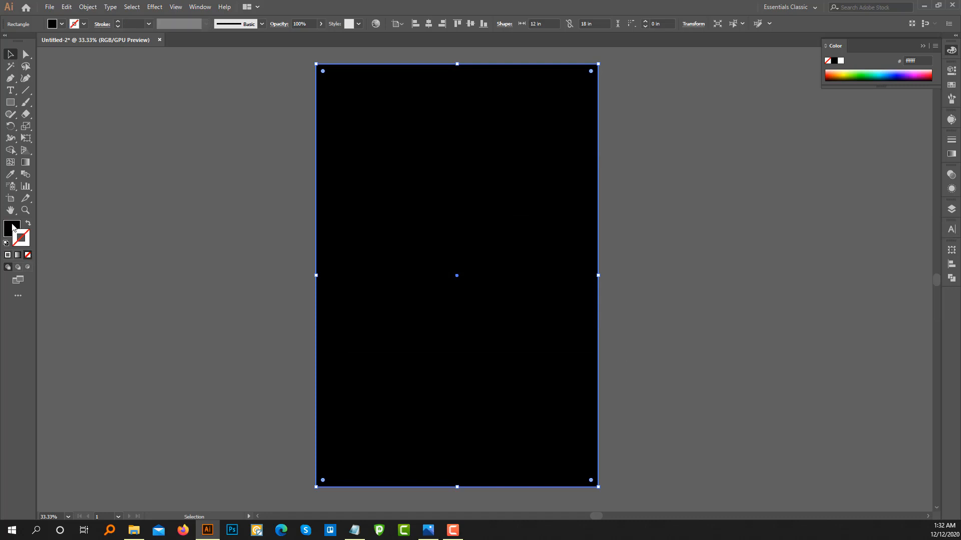
click(13, 229)
click(87, 7)
mouse_move(110, 65)
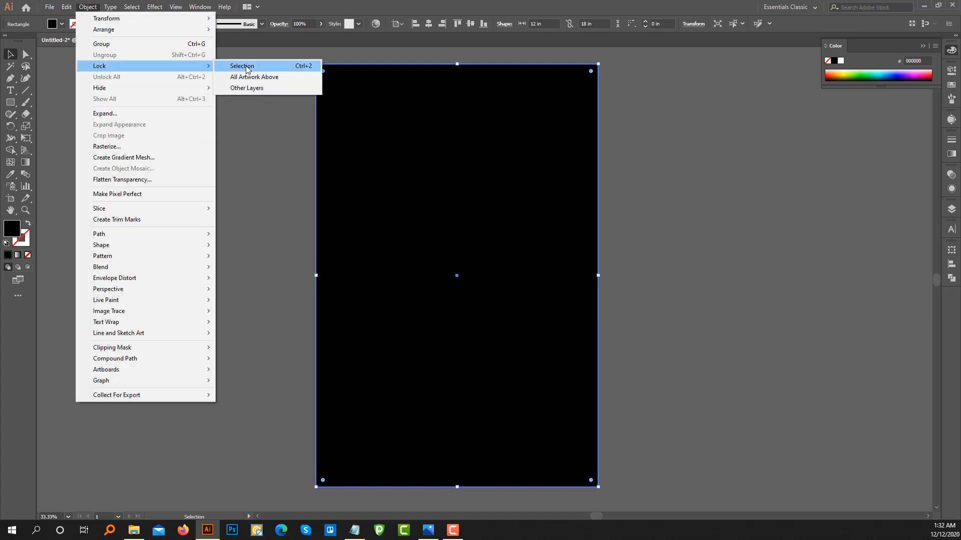
click(247, 69)
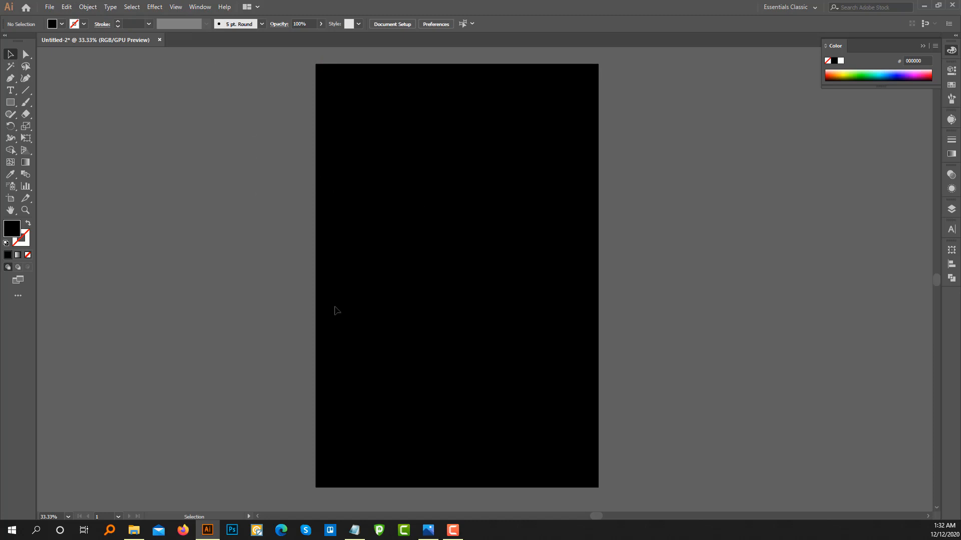
- Switch to Notepad and read the first two lines of the tutorial notes about the T-shirt design and its elements
key(alt+Tab)
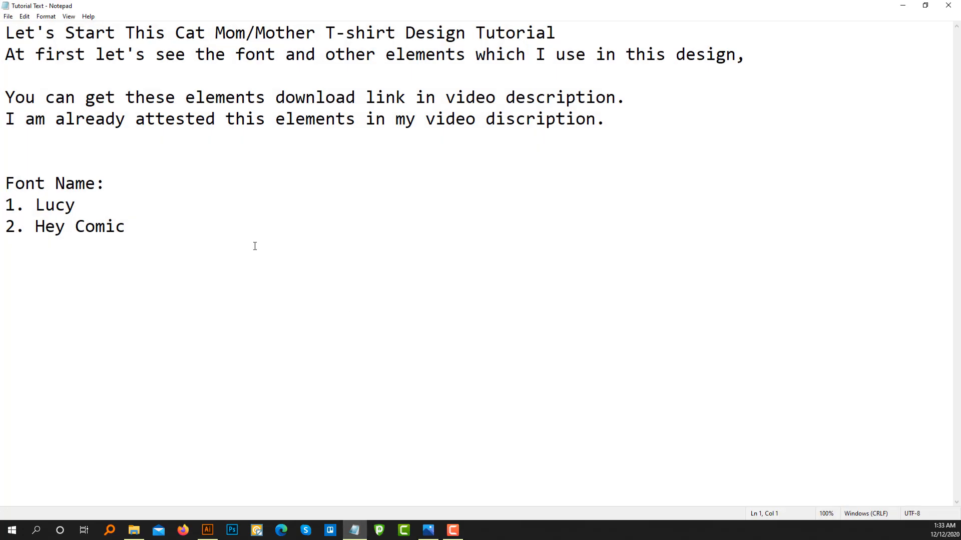
key(shift+Right)
key(shift+Right)
key(shift+Right)
key(shift+Right)
key(shift+Right)
key(shift+Right)
key(shift+Right)
key(shift+Right)
key(shift+Right)
key(shift+Right)
key(shift+Right)
key(shift+Right)
key(shift+Right)
key(shift+Right)
key(shift+Right)
key(shift+Right)
key(shift+Right)
key(shift+Right)
key(shift+Right)
key(shift+Right)
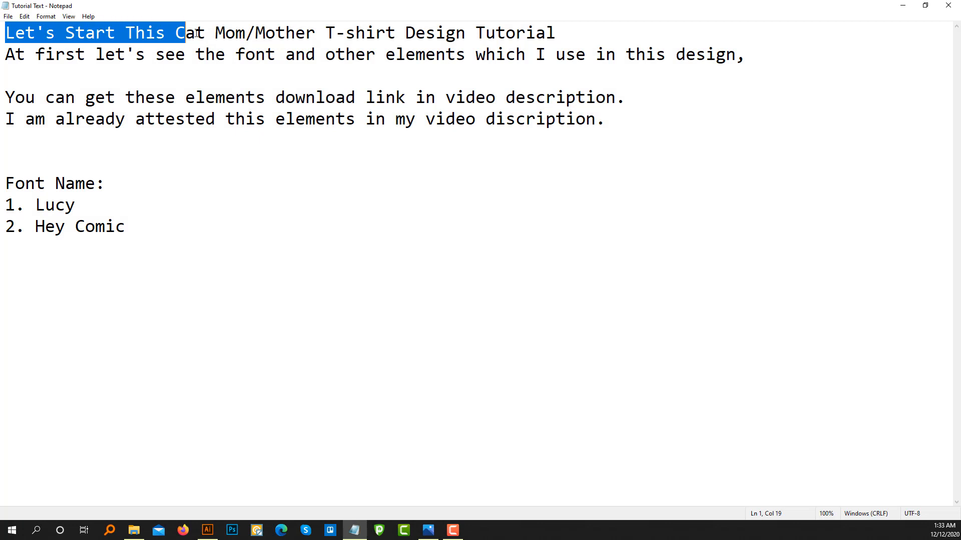
key(shift+Right)
key(shift+Right)
key(shift+Right)
key(shift+Right)
key(shift+Right)
key(shift+Right)
key(shift+Right)
key(shift+Right)
key(shift+Right)
key(shift+Right)
key(shift+Right)
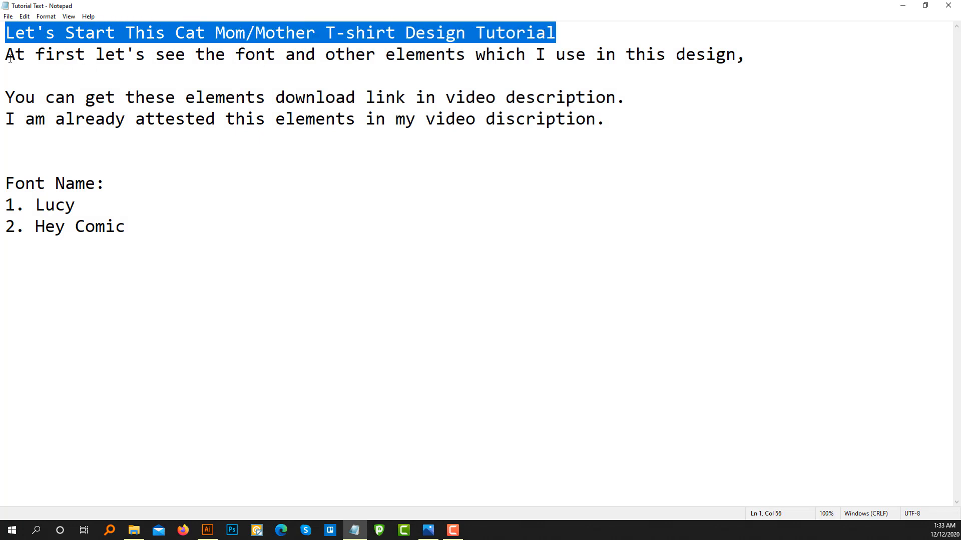
drag(6, 55, 734, 64)
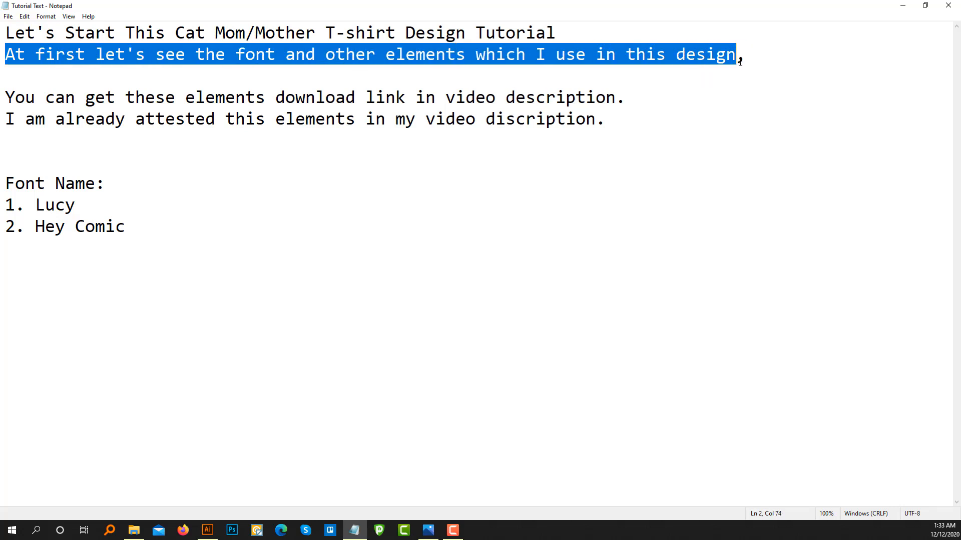
click(894, 10)
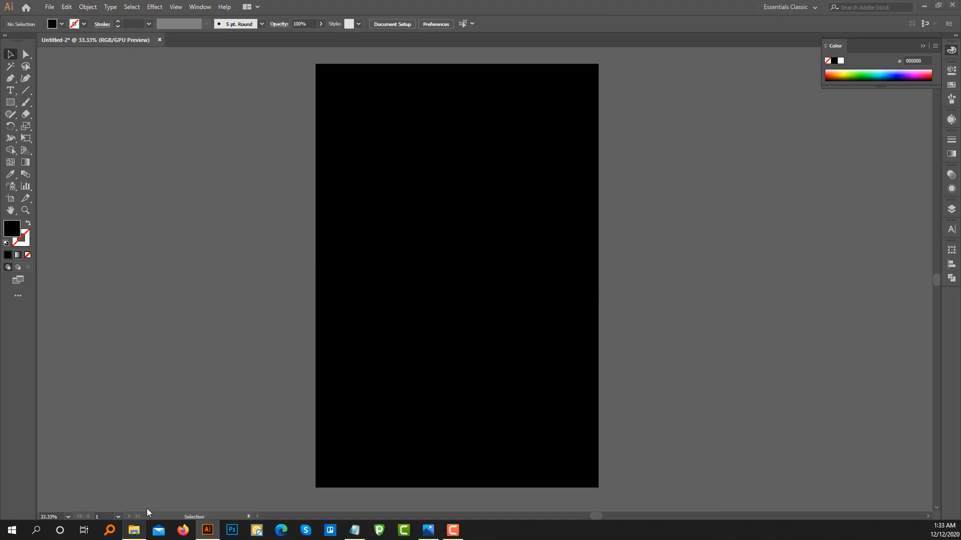
- Open All Vector.ai and copy its dog, paw, flower wreath and color squares into Untitled-2, beside the artboard
click(134, 530)
double_click(226, 120)
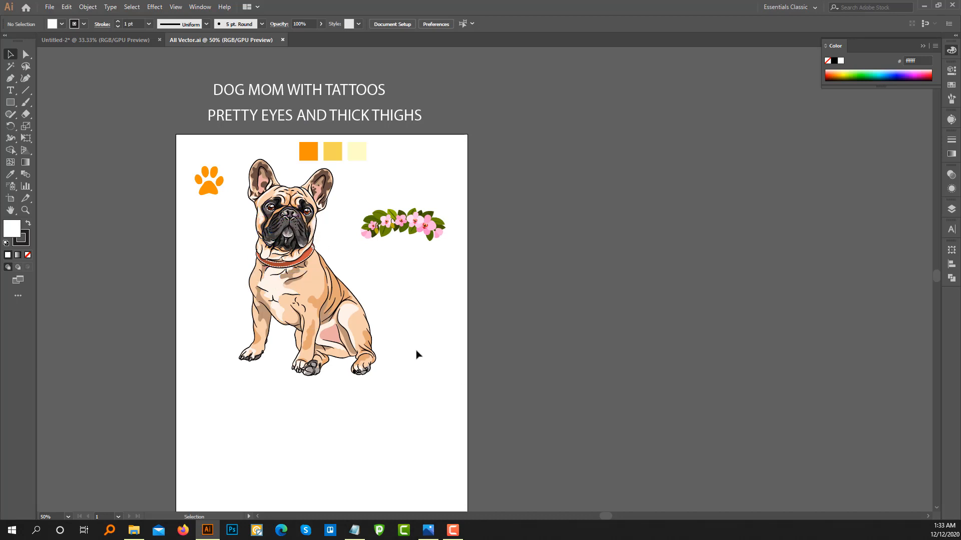
drag(469, 390, 185, 156)
drag(283, 214, 215, 248)
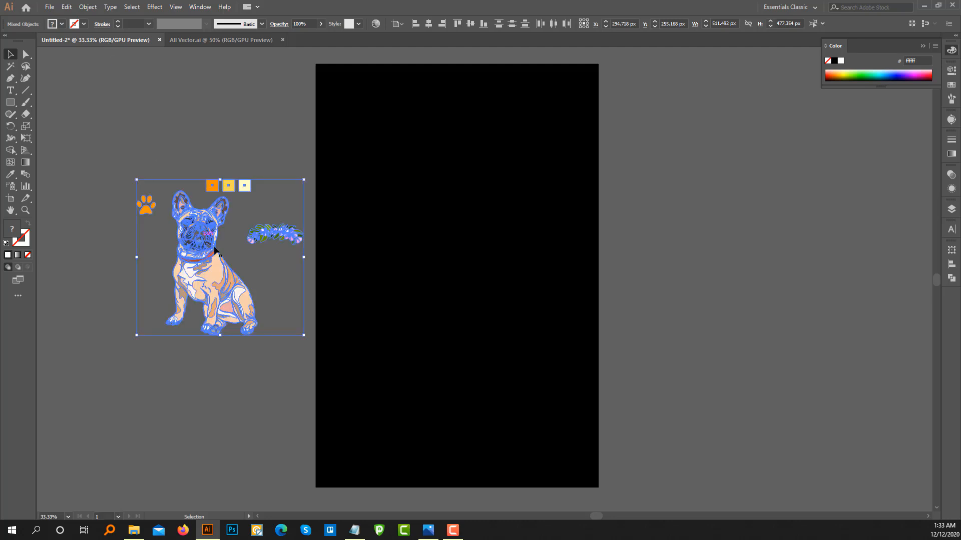
click(145, 412)
- Copy the "DOG MOM WITH TATTOOS PRETTY EYES AND THICK THIGHS" text from All Vector.ai into Untitled-2, above the dog artwork
click(188, 37)
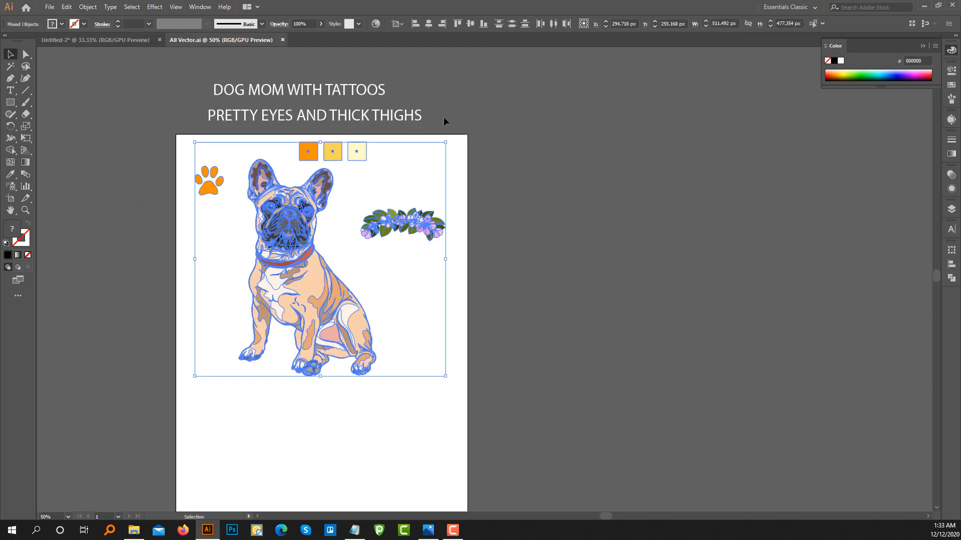
click(282, 95)
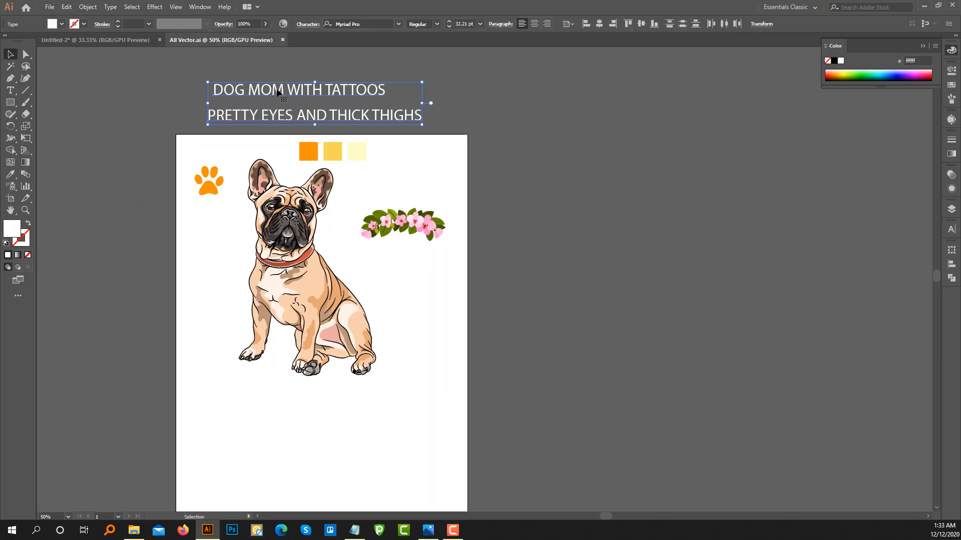
drag(277, 93, 122, 76)
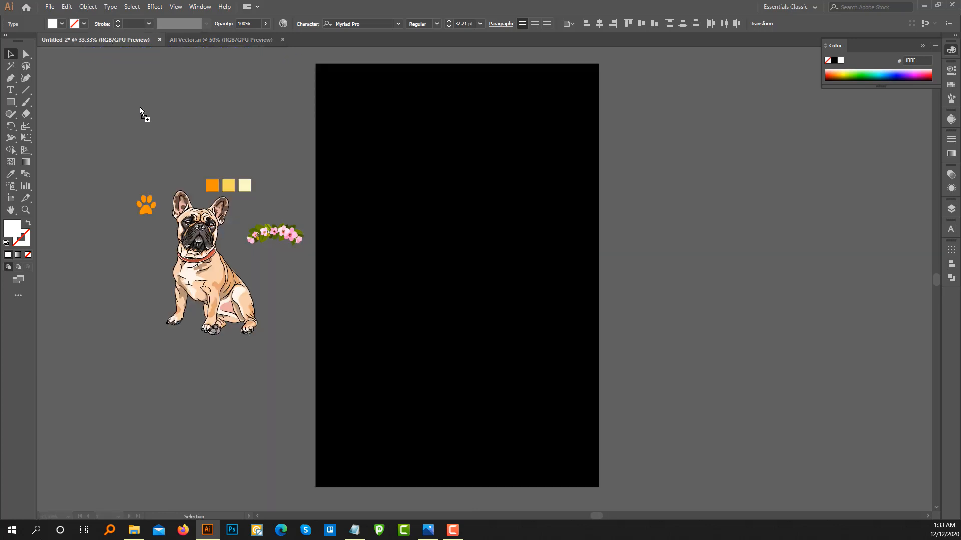
drag(140, 107, 139, 110)
drag(236, 129, 300, 144)
click(266, 113)
drag(265, 113, 292, 216)
drag(303, 258, 278, 203)
scroll(282, 172, down, 1)
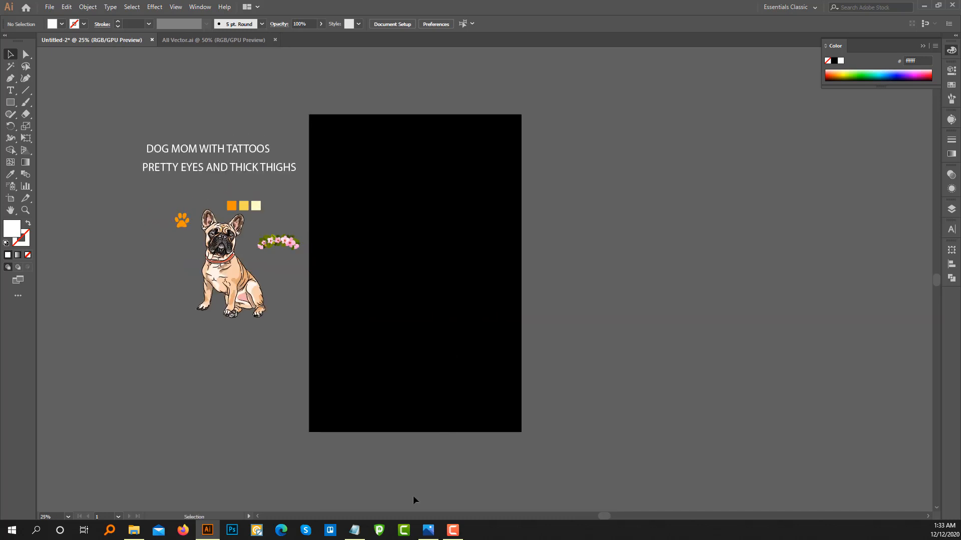
- Switch to Notepad and read the notes about the elements' download link in the video description
click(354, 530)
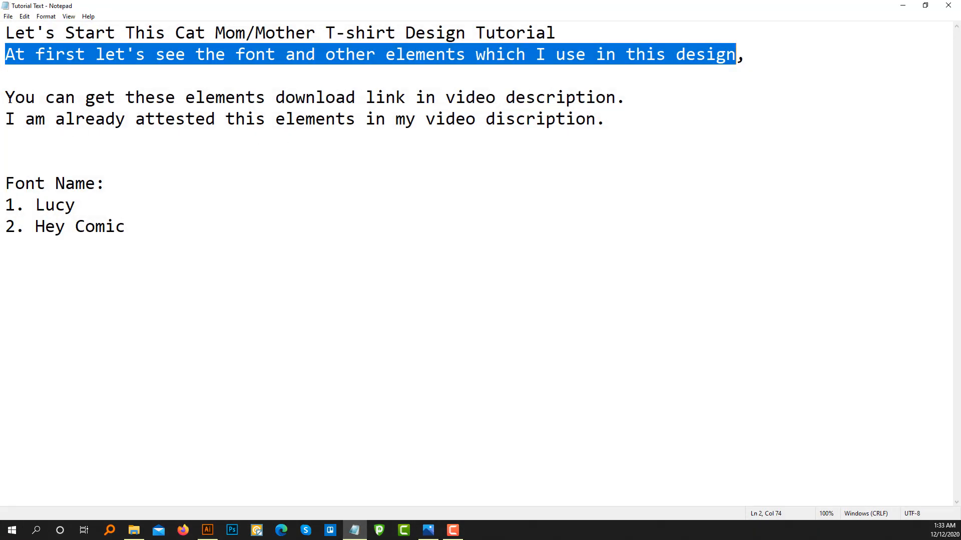
drag(5, 97, 618, 96)
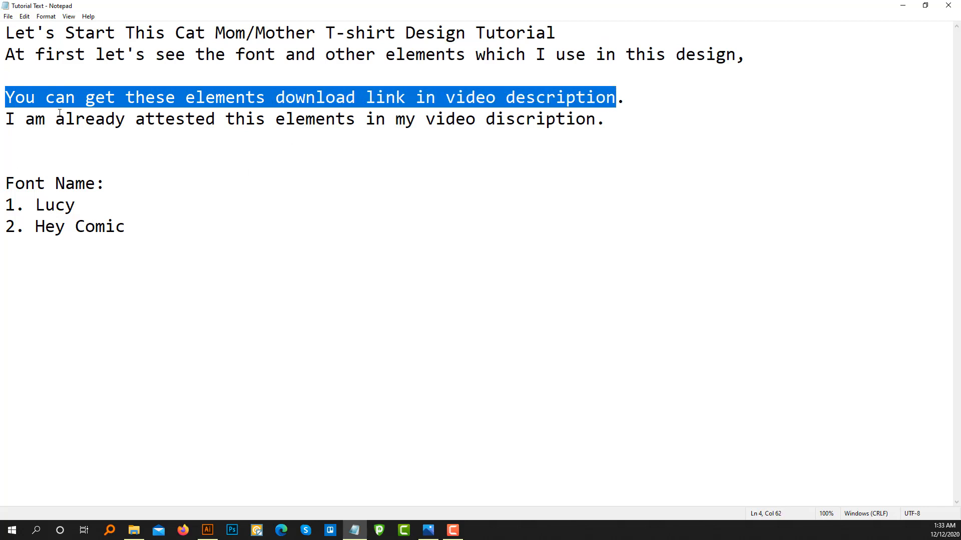
drag(9, 119, 600, 119)
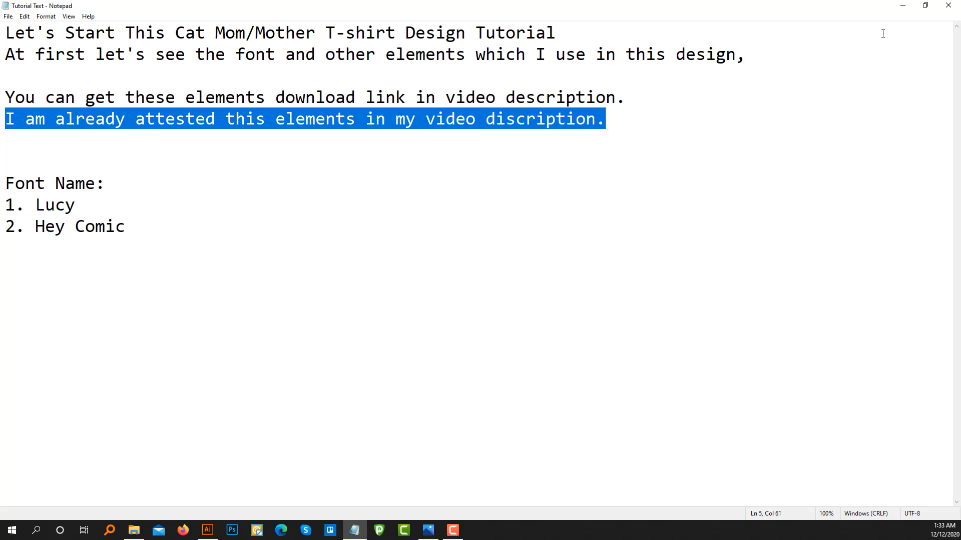
click(902, 6)
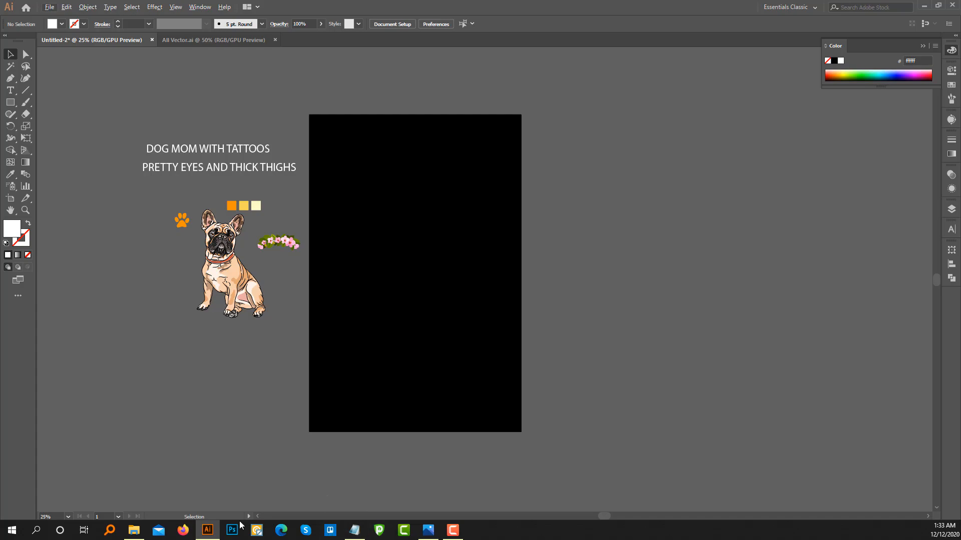
- Place the Single.jpg T-shirt mockup in Untitled-2 and scale it down proportionally to about 12 in wide
click(134, 530)
drag(226, 123, 623, 203)
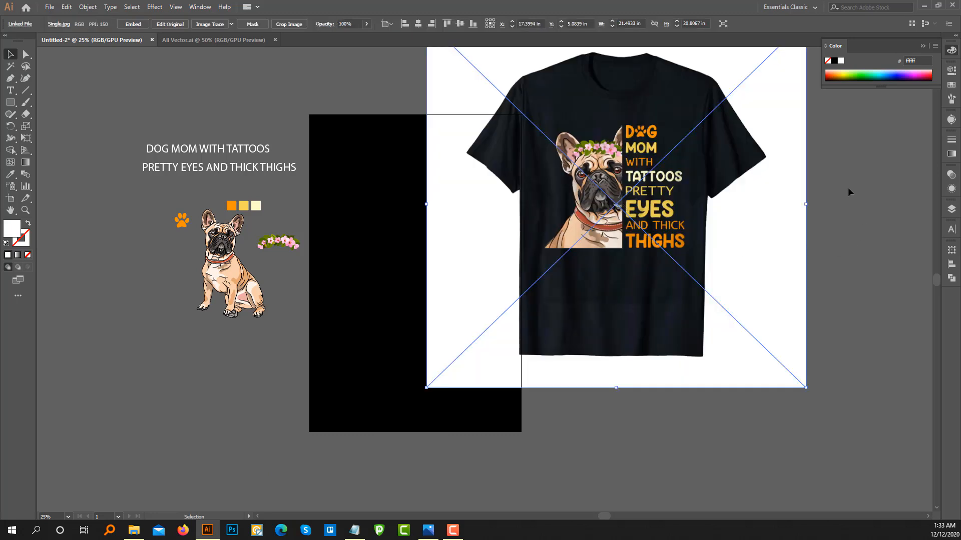
click(822, 199)
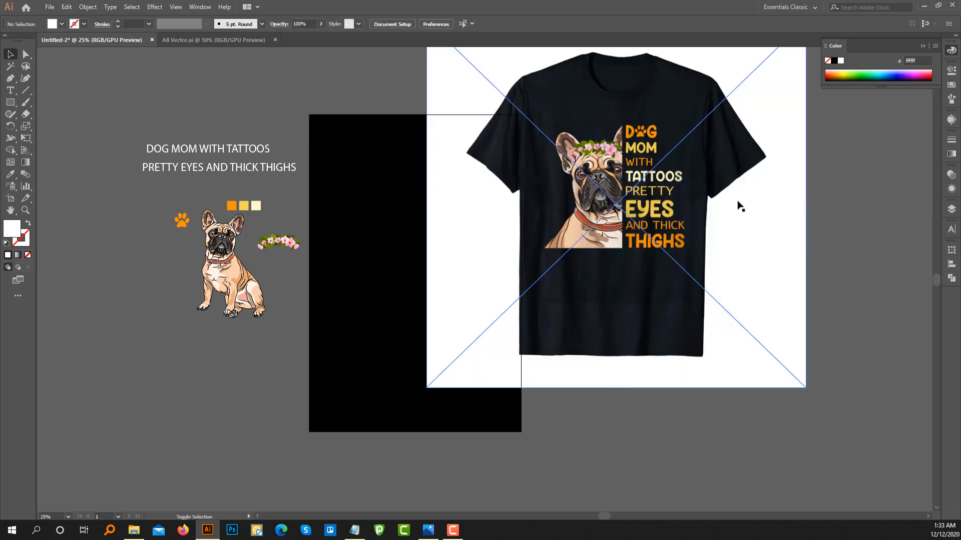
click(800, 385)
drag(805, 388, 637, 223)
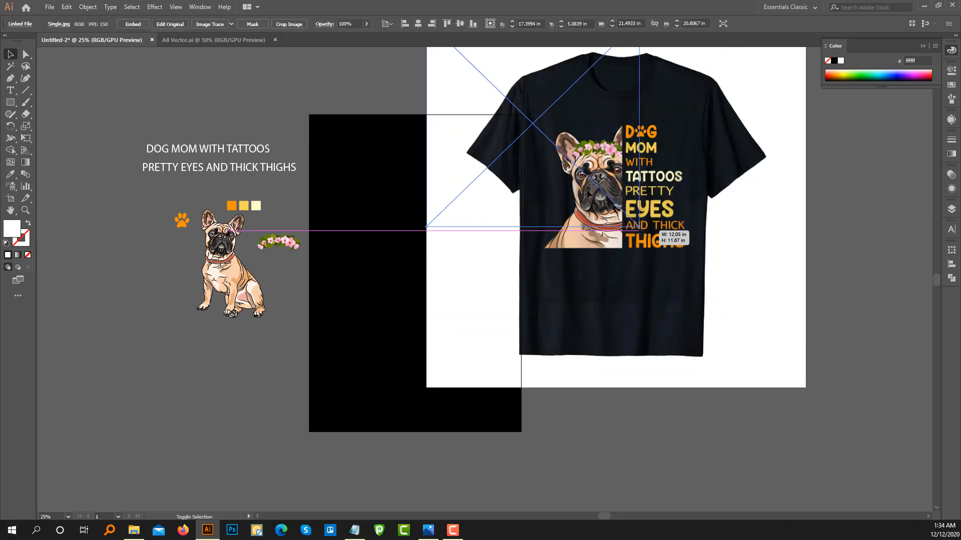
- Embed the T-shirt mockup and scale it down proportionally to about 9.3 in wide, just outside the artboard's right edge
drag(560, 167, 657, 234)
click(133, 24)
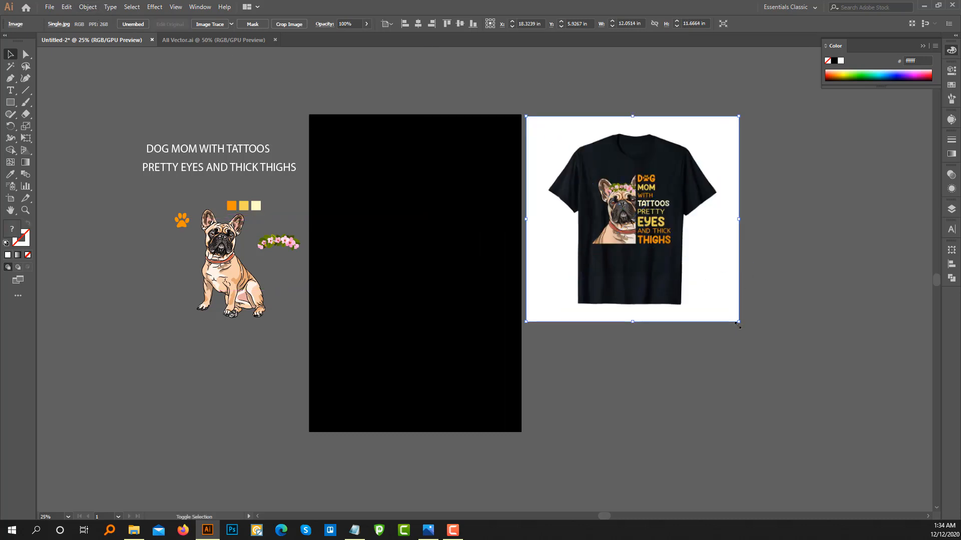
drag(737, 323, 691, 276)
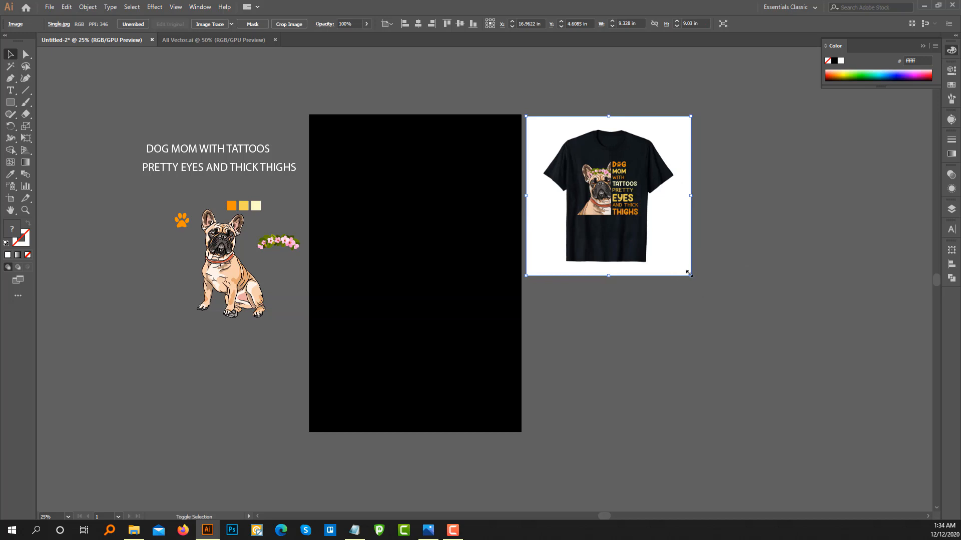
- Lock the T-shirt mockup in place as a reference
click(66, 7)
mouse_move(88, 7)
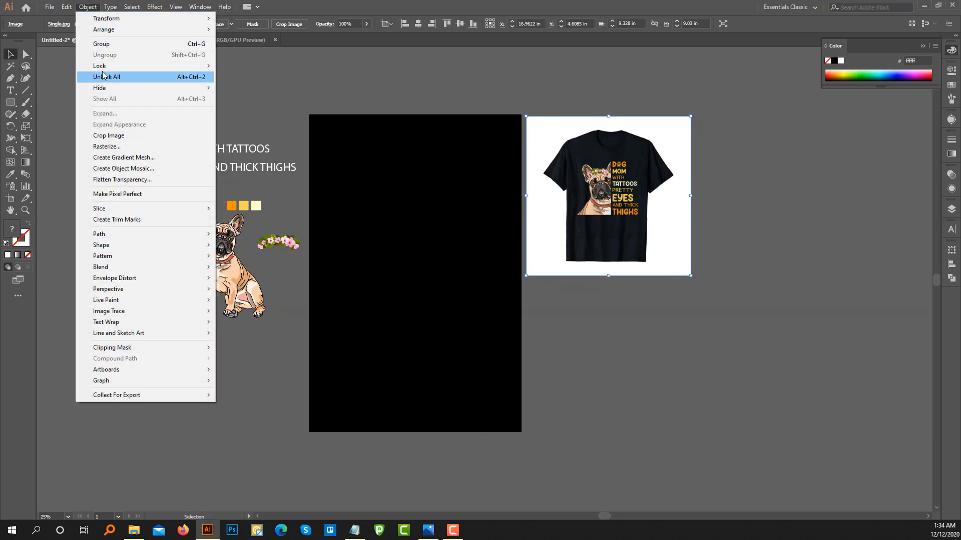
mouse_move(103, 66)
click(253, 65)
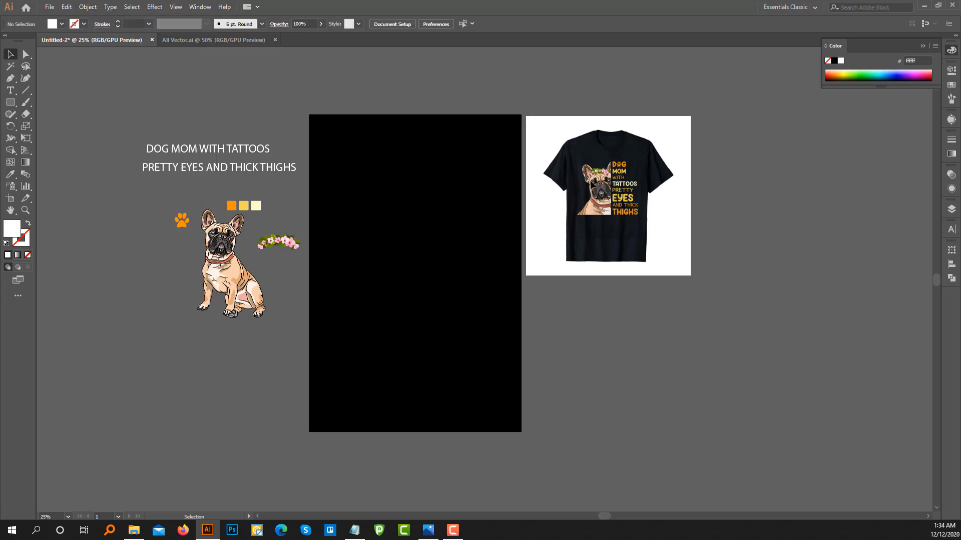
- Move the original dog below the paw, duplicate it onto the upper half of the black artboard and enlarge the copy proportionally
scroll(621, 189, up, 3)
drag(534, 267, 600, 259)
scroll(600, 259, down, 2)
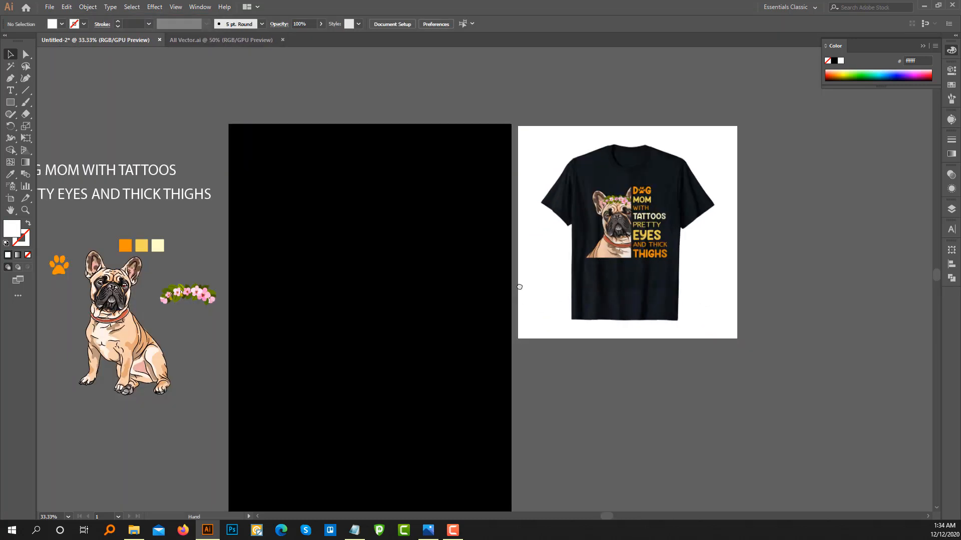
drag(511, 296, 578, 258)
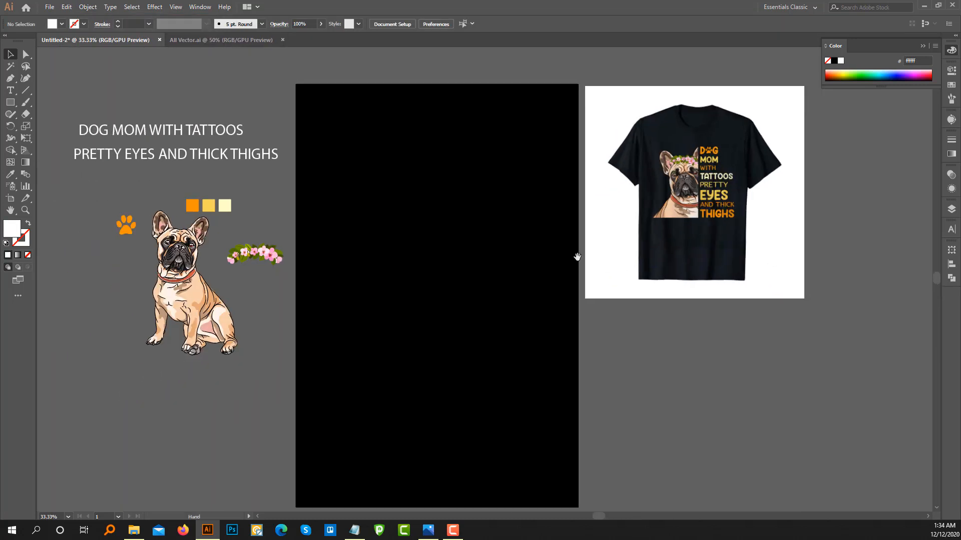
click(923, 45)
drag(528, 257, 549, 256)
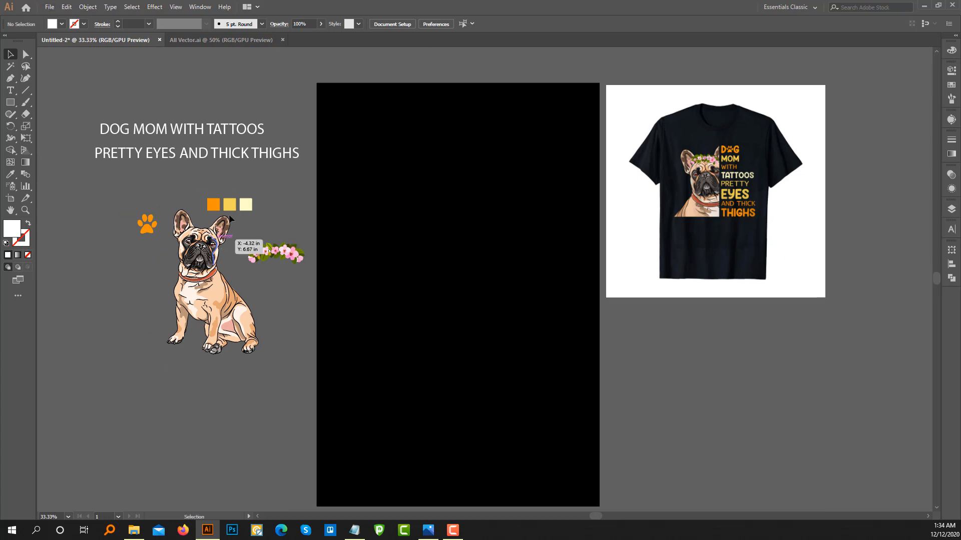
drag(438, 215, 431, 205)
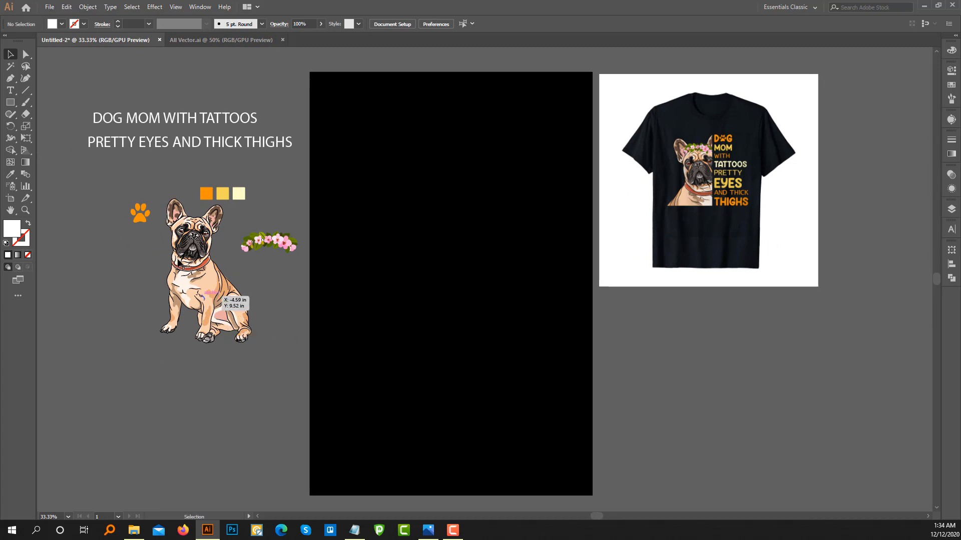
click(228, 302)
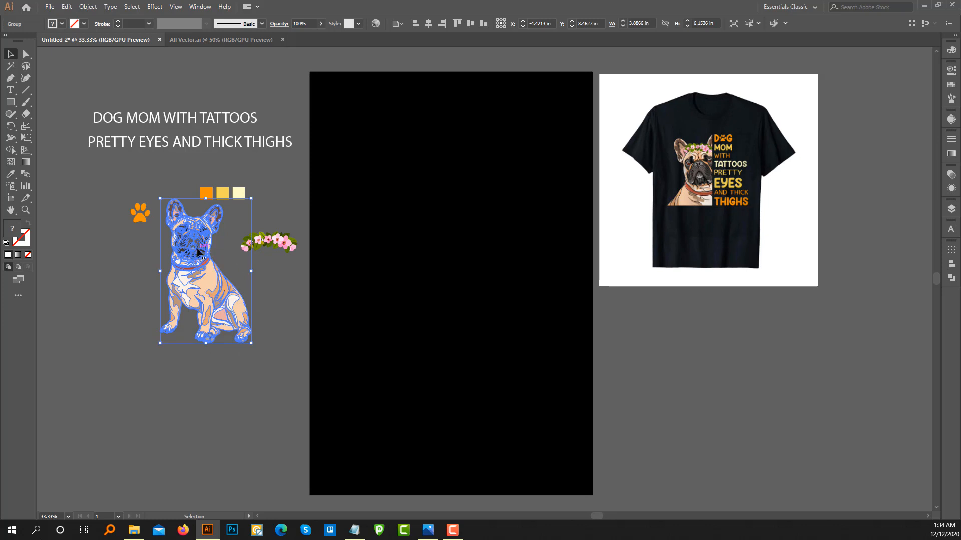
drag(199, 253, 158, 327)
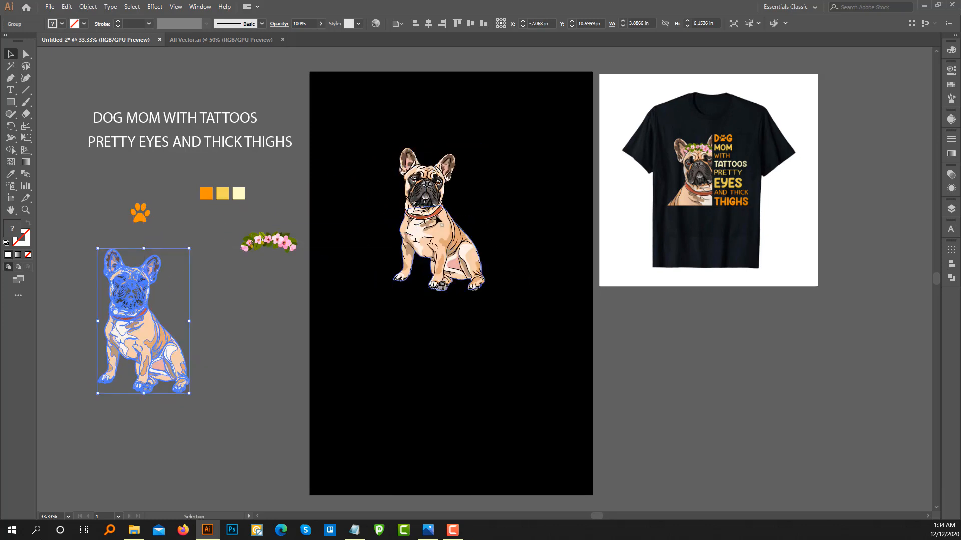
click(472, 243)
drag(486, 293, 505, 323)
key(ctrl+shift+a)
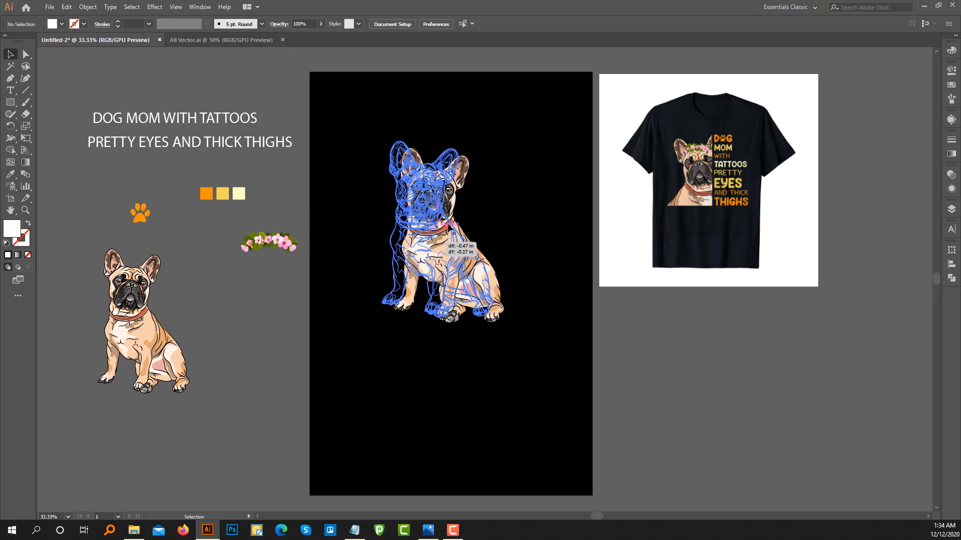
- Scale the dog on the artboard up slightly to about 4.78 in wide and 7.57 in high, keeping its proportions
scroll(452, 222, up, 1)
drag(455, 230, 404, 242)
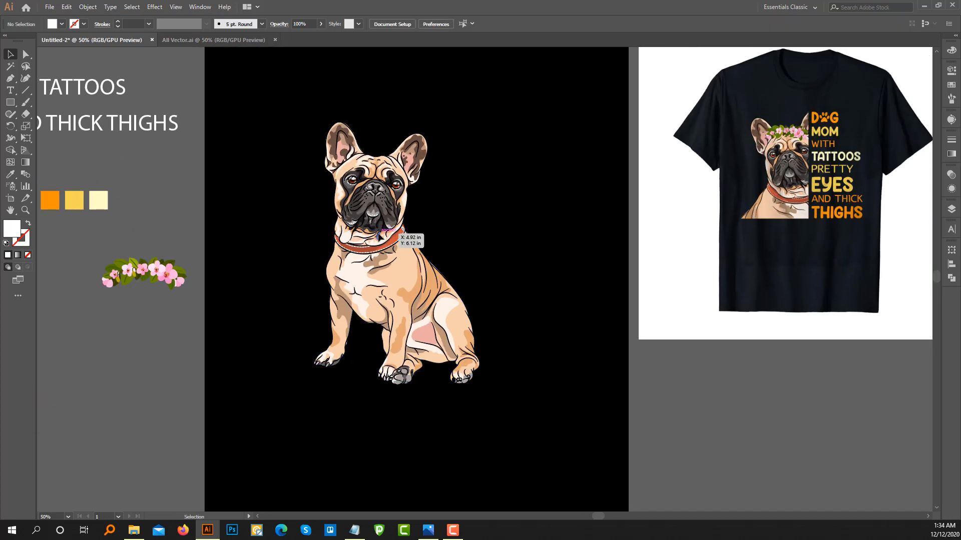
click(400, 231)
click(530, 312)
scroll(416, 240, up, 1)
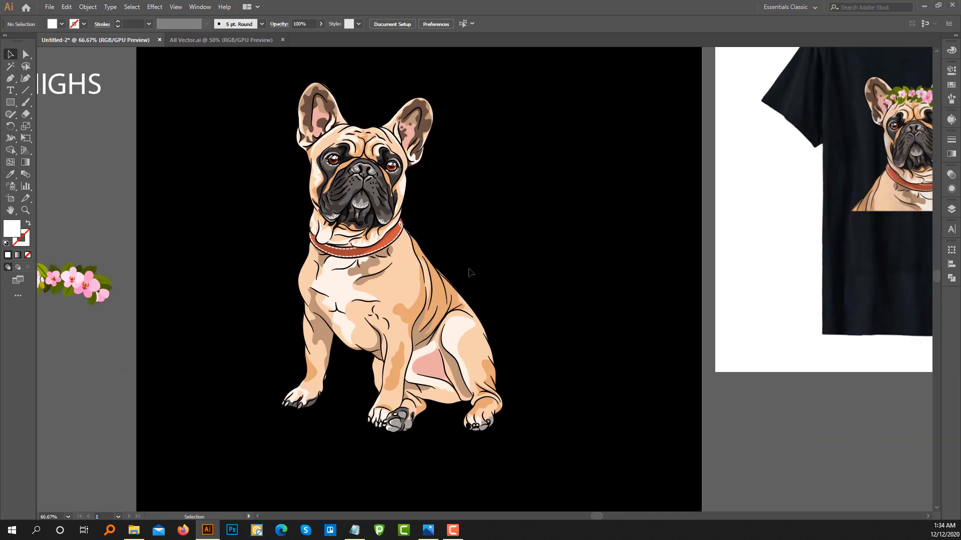
scroll(476, 270, down, 1)
drag(488, 262, 316, 271)
click(316, 271)
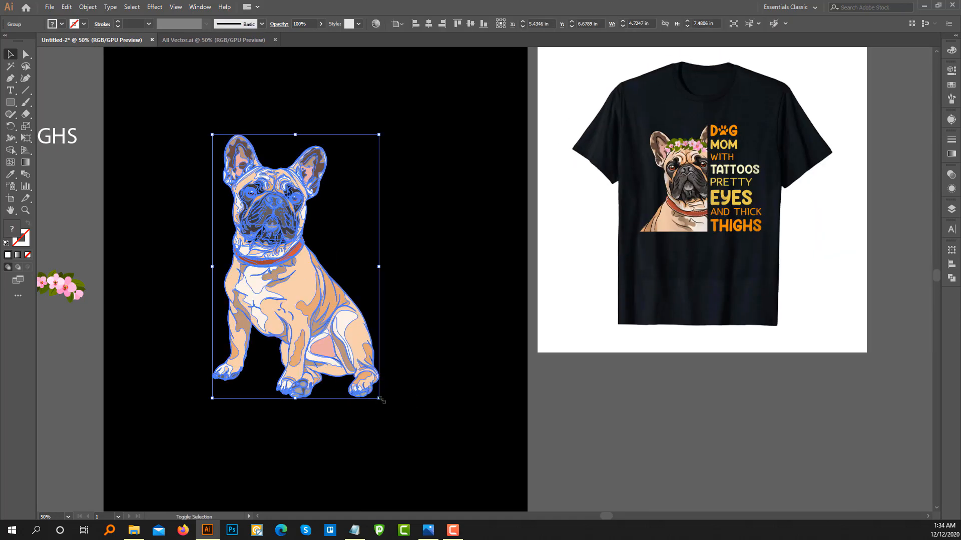
click(419, 334)
click(353, 297)
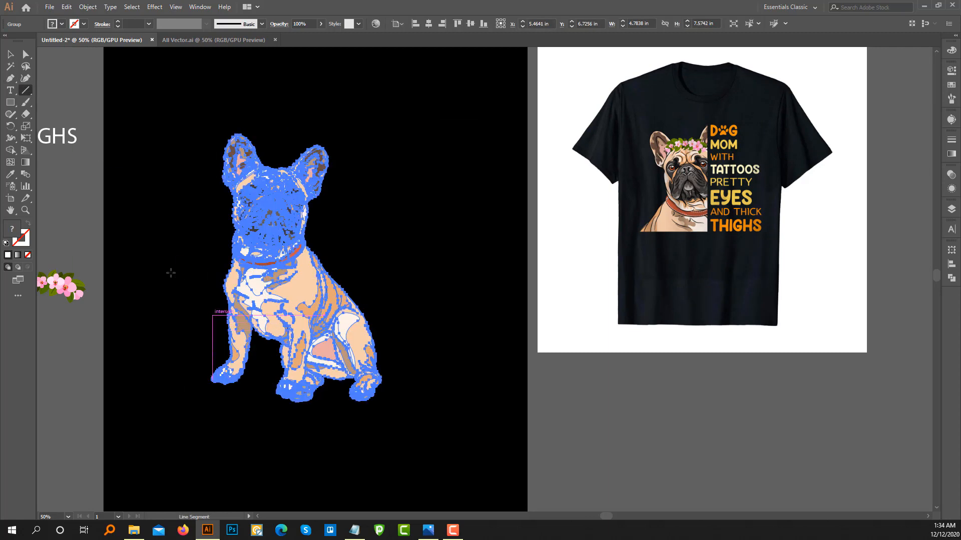
- Draw a horizontal line about 5 in long across the dog's chest, just below the collar, extending past both sides of the body
click(122, 73)
click(26, 90)
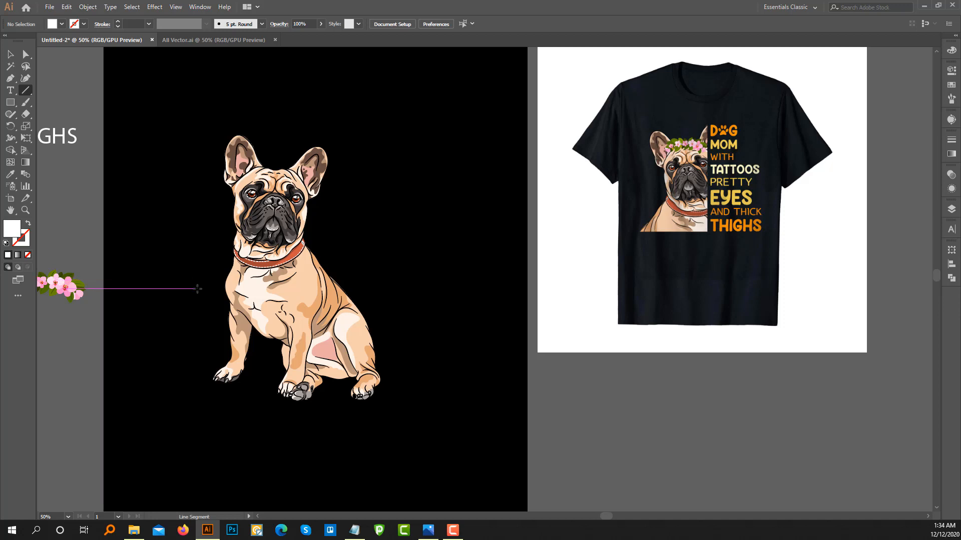
drag(198, 288, 375, 288)
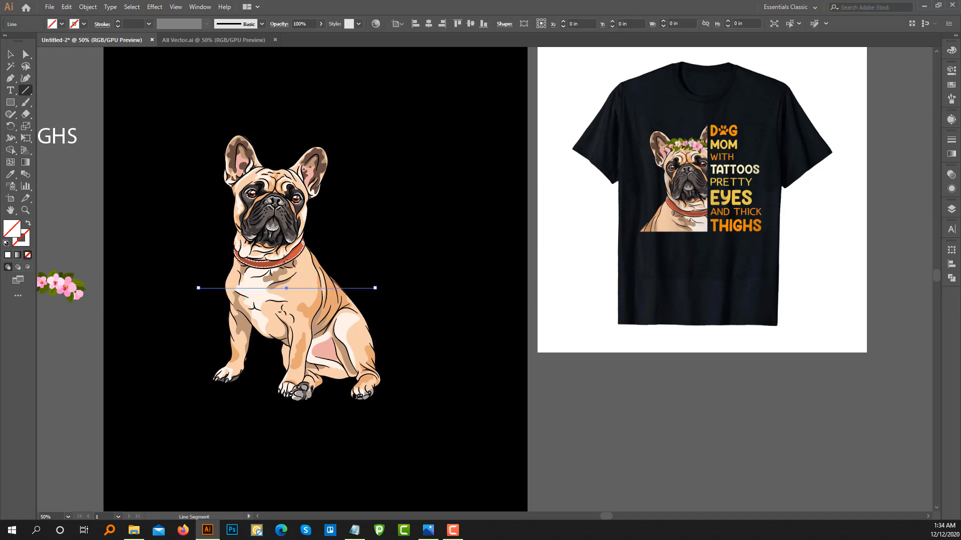
click(9, 54)
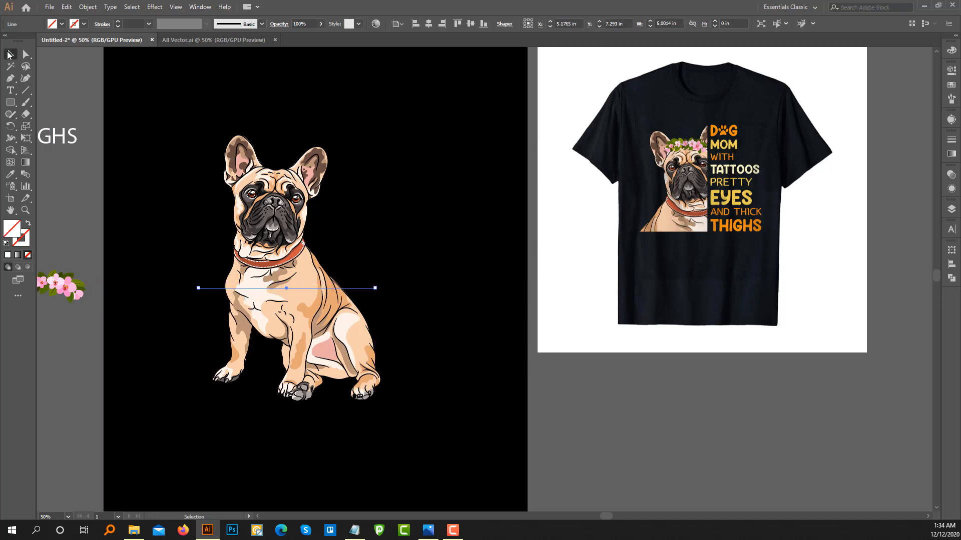
- Give the horizontal line a 3 pt white stroke
click(116, 21)
click(117, 22)
click(117, 22)
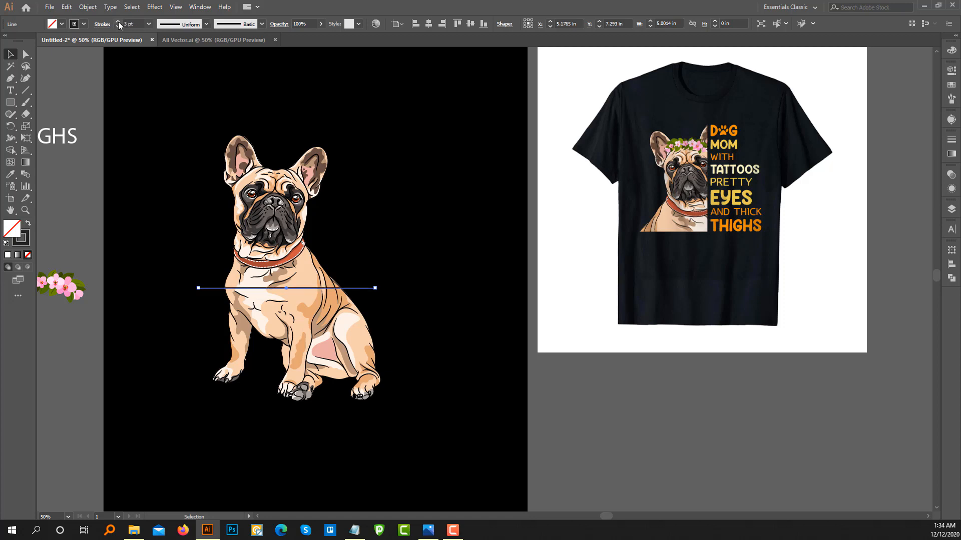
double_click(26, 242)
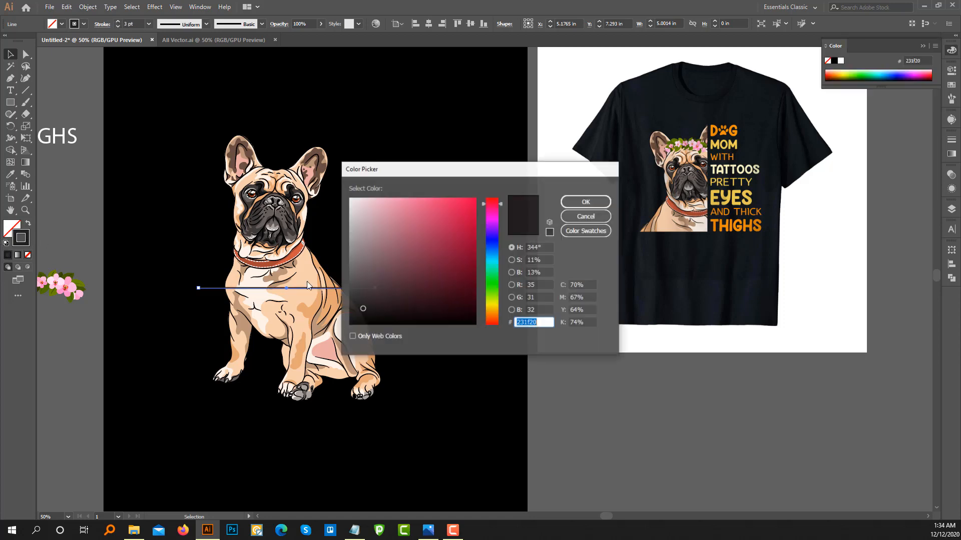
drag(356, 224, 346, 194)
click(570, 208)
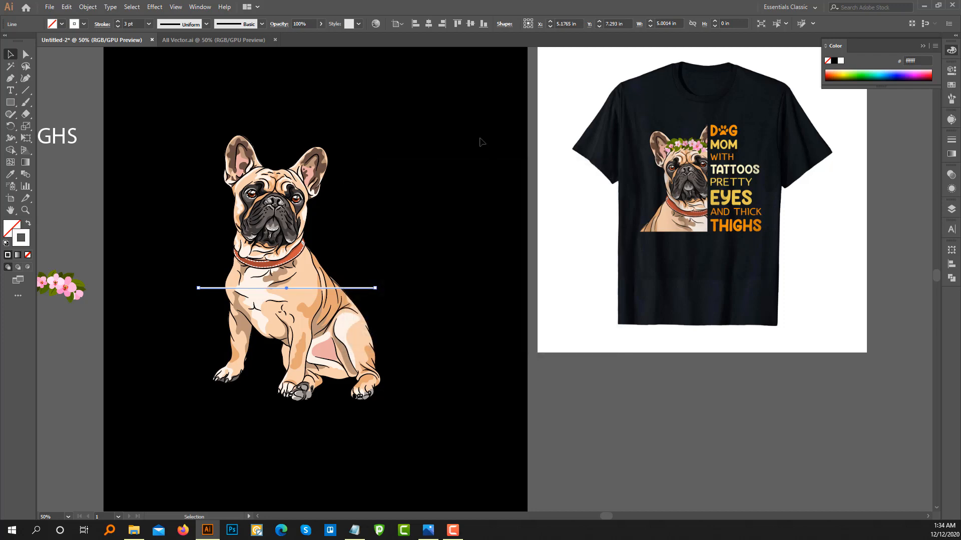
- Select the dog together with the white line and divide the artwork along the line using Pathfinder
click(393, 180)
scroll(329, 277, up, 2)
scroll(329, 277, down, 2)
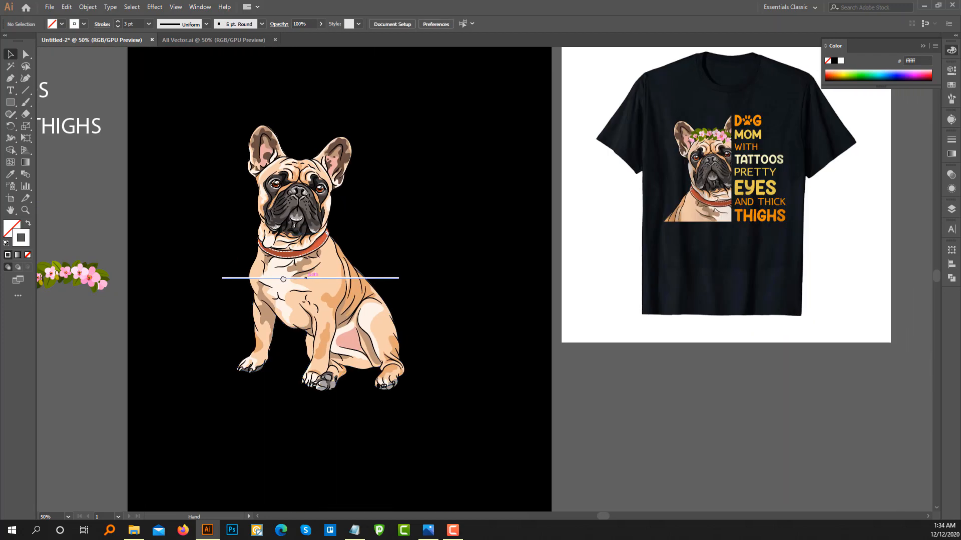
scroll(380, 287, up, 1)
drag(379, 282, 362, 275)
click(428, 228)
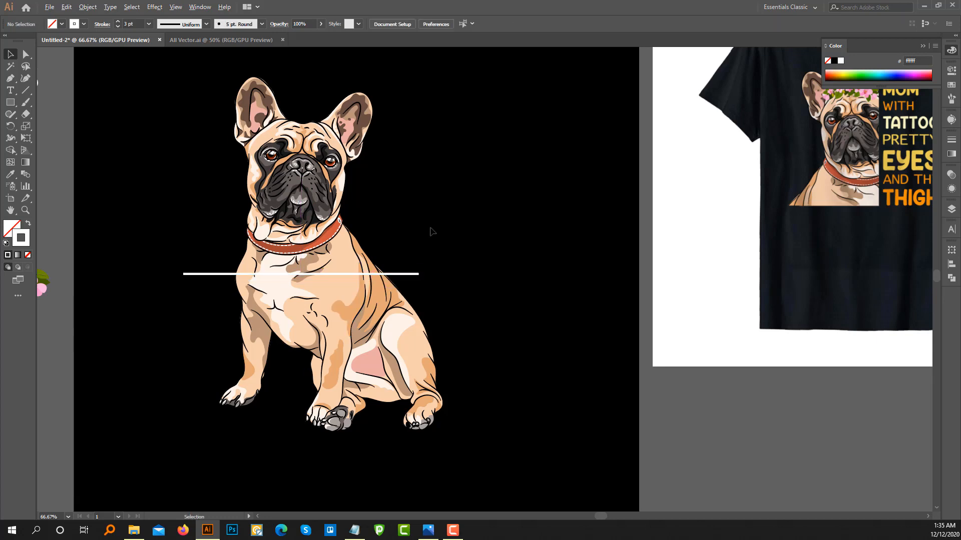
scroll(433, 232, down, 1)
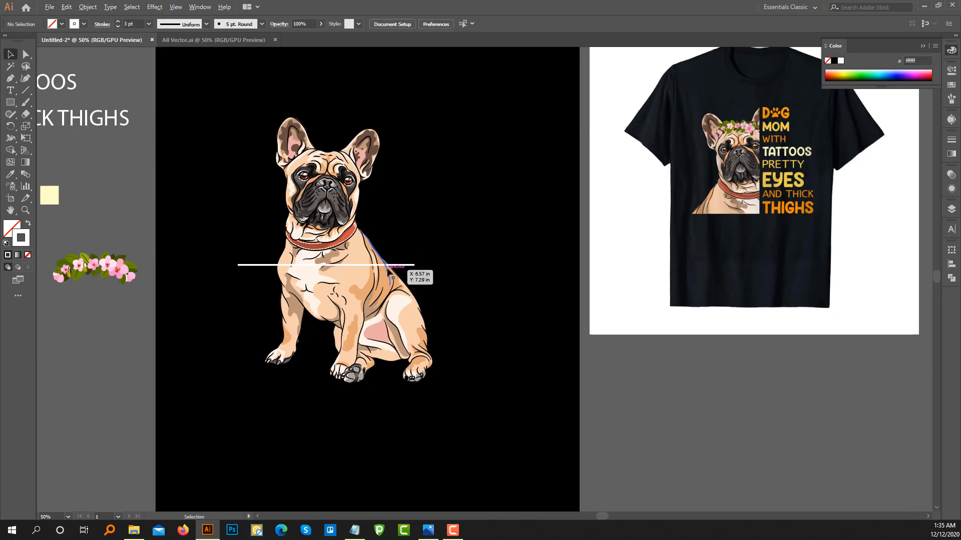
scroll(342, 263, up, 1)
scroll(320, 281, down, 1)
drag(315, 282, 321, 286)
drag(262, 192, 399, 360)
click(951, 279)
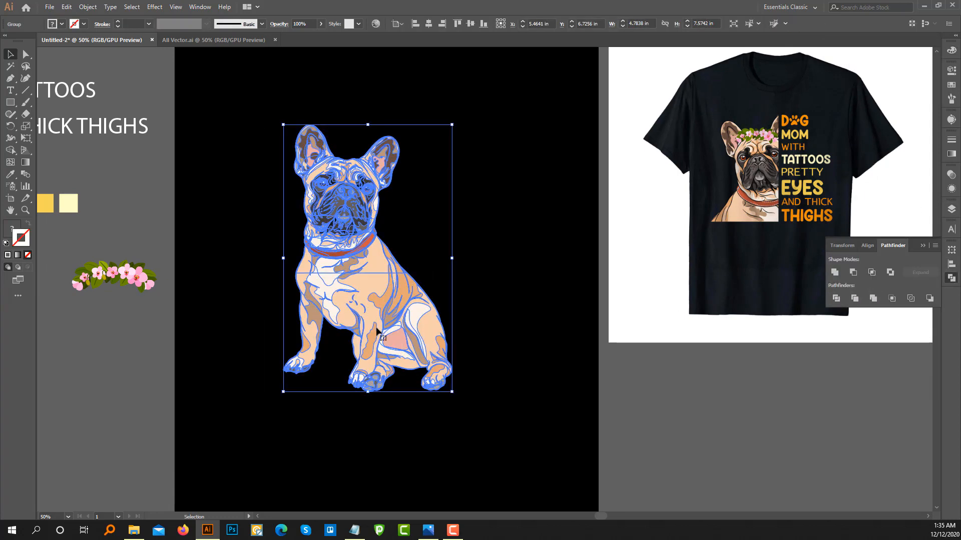
- Isolate the divided dog group and delete the body and legs below the chest cut
double_click(357, 300)
scroll(353, 308, up, 1)
scroll(344, 449, up, 1)
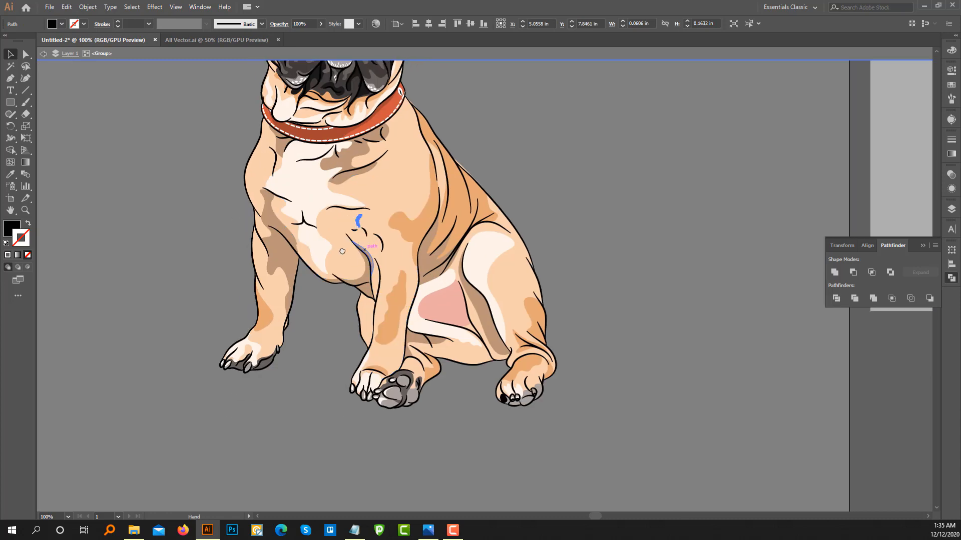
key(ctrl+a)
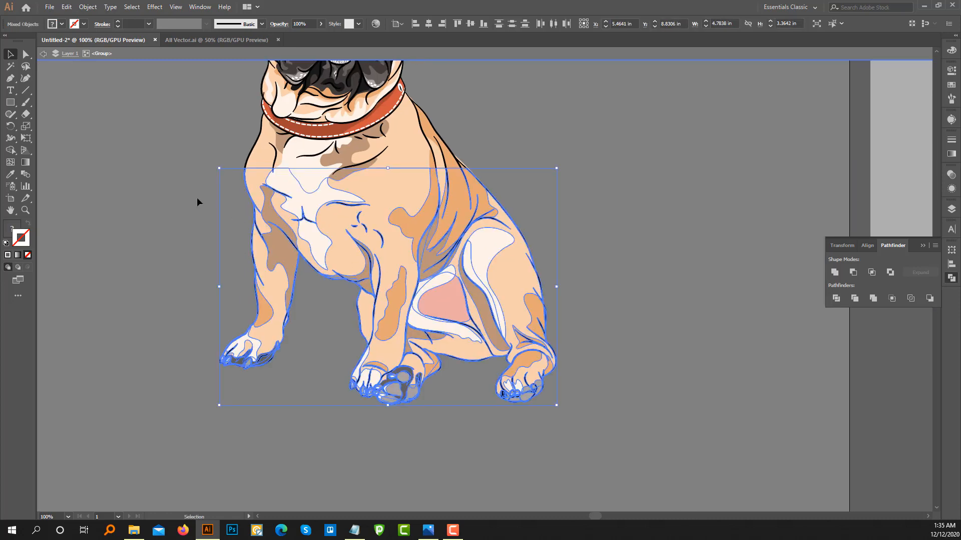
key(Delete)
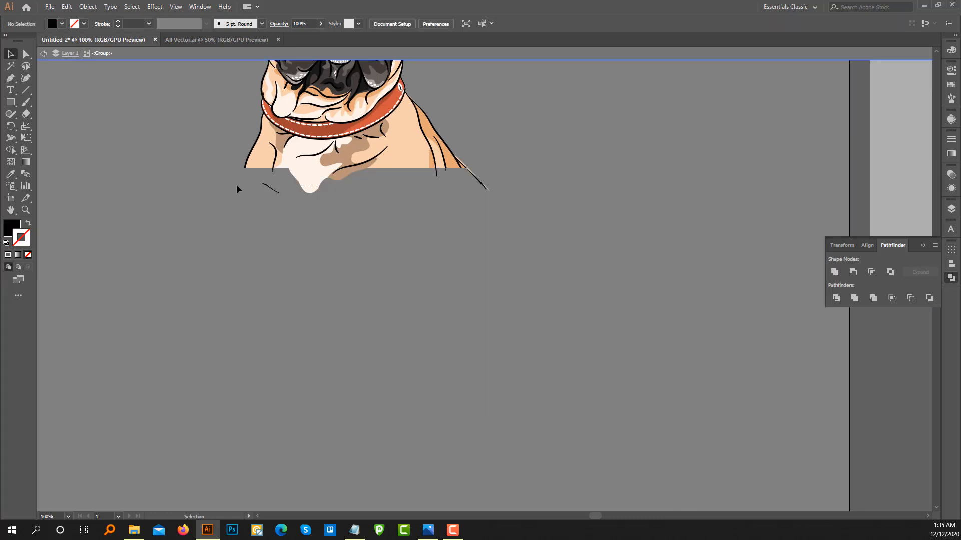
- Delete the leftover white, brown and black fragments hanging below the cut at the middle and left of the chest
scroll(375, 184, up, 5)
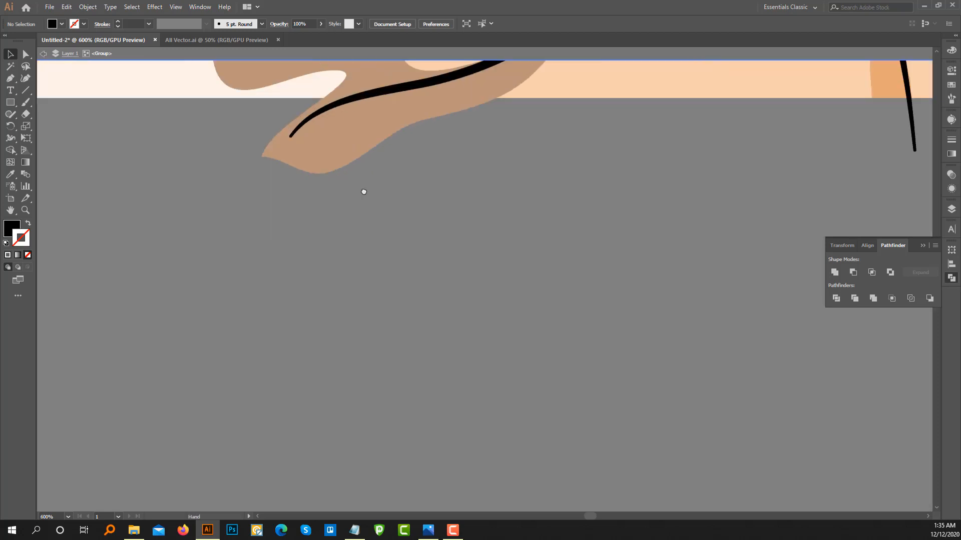
scroll(364, 192, down, 2)
drag(298, 236, 297, 237)
key(Delete)
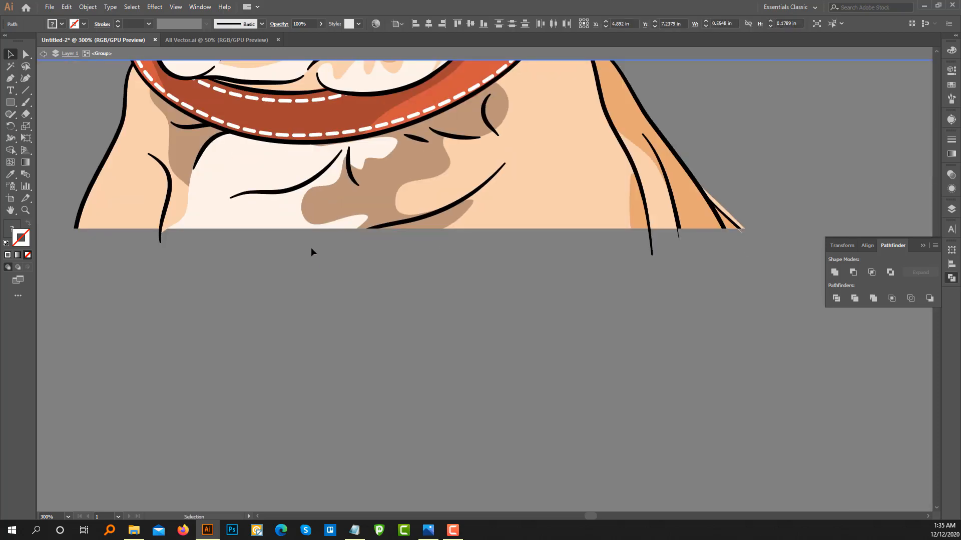
drag(123, 230, 122, 228)
key(Delete)
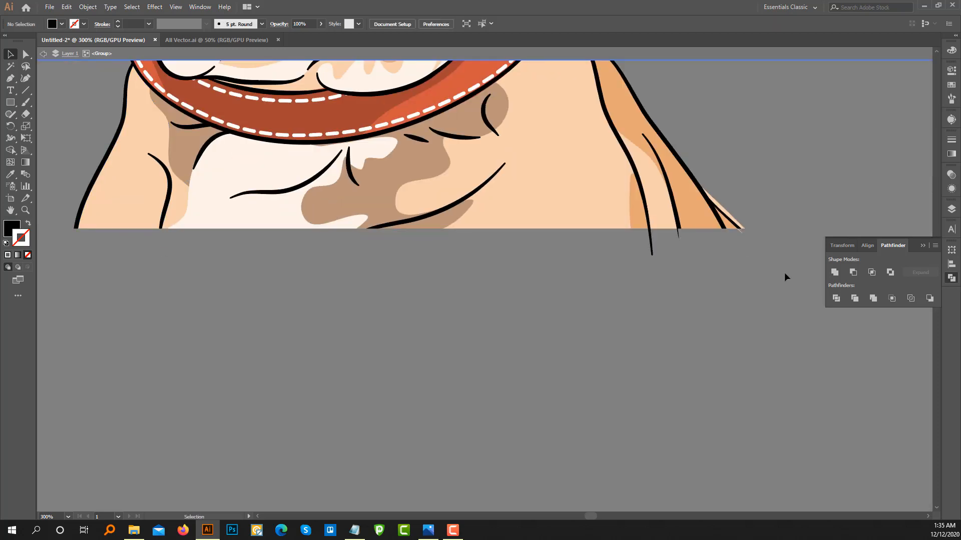
- Delete the remaining black strands and the thin peach sliver sticking out below the cut on the dog's right-hand side
scroll(749, 237, up, 6)
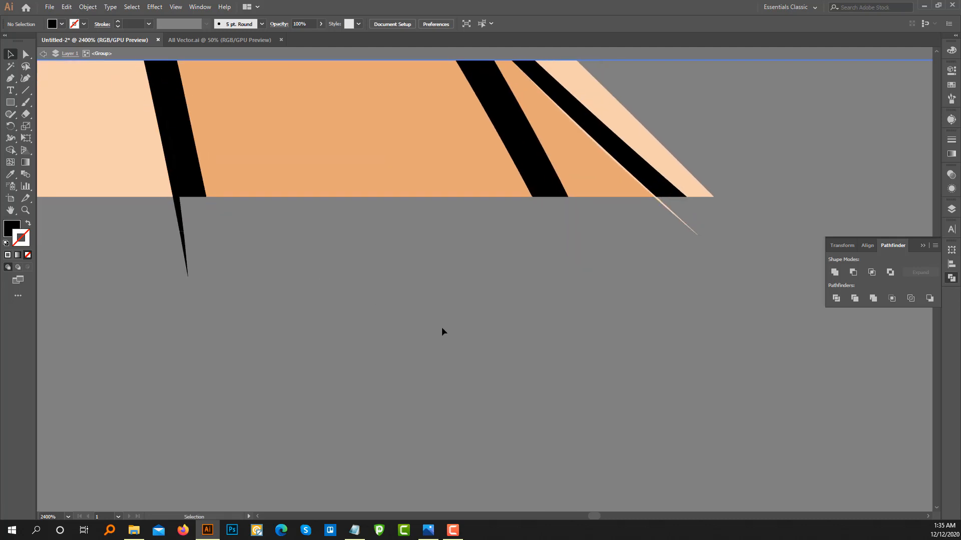
drag(441, 328, 445, 329)
key(Delete)
drag(599, 213, 780, 238)
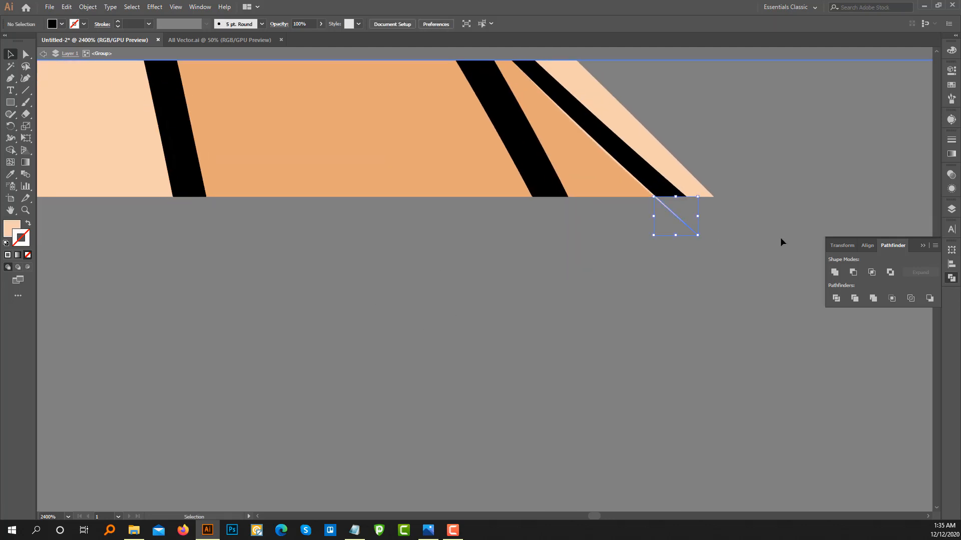
key(Delete)
scroll(682, 200, up, 3)
scroll(681, 198, down, 5)
mouse_move(387, 259)
mouse_down()
mouse_move(465, 259)
mouse_move(327, 230)
mouse_up()
key(Delete)
scroll(370, 230, down, 6)
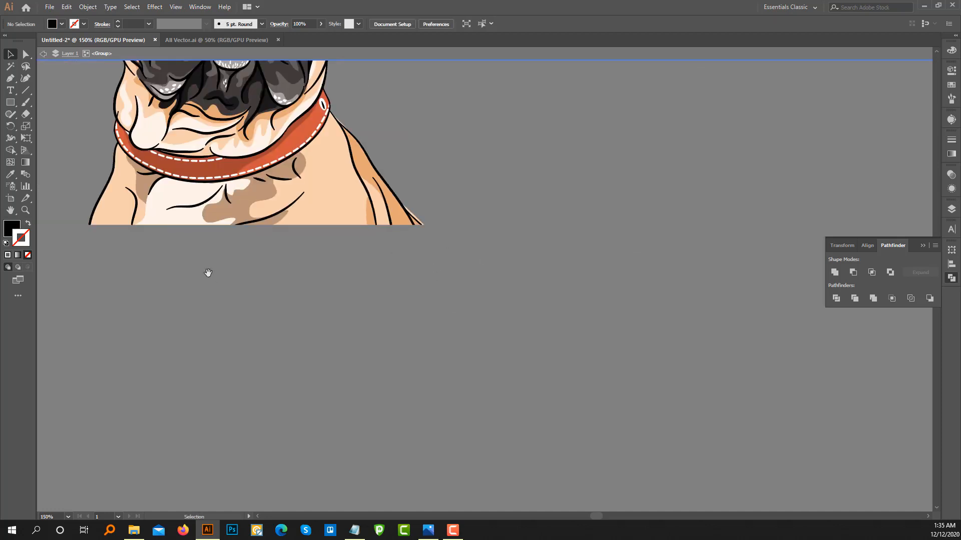
scroll(412, 288, up, 5)
scroll(407, 260, down, 3)
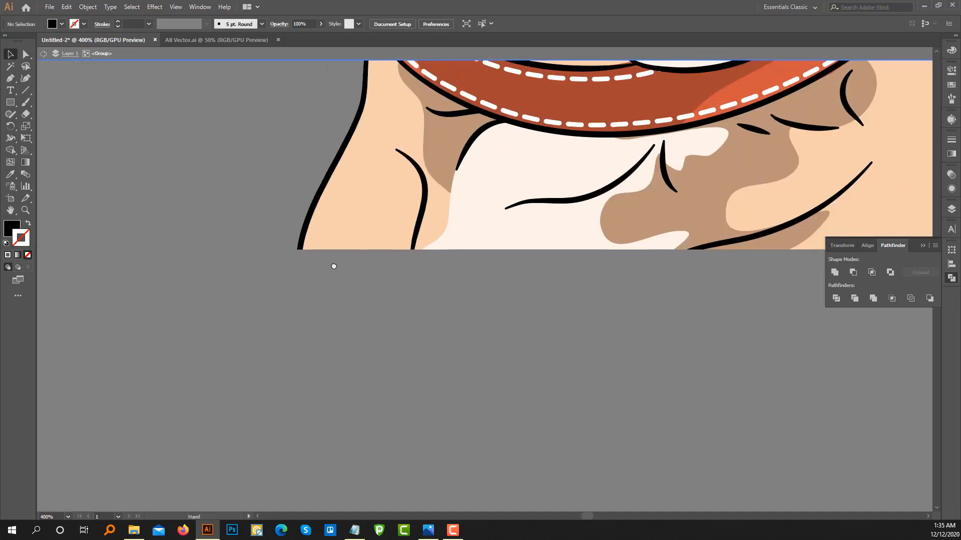
- Check the straight chest cut for leftover fragments and exit isolation mode on the dog group
drag(334, 267, 10, 235)
scroll(389, 257, up, 2)
scroll(388, 257, down, 3)
drag(245, 273, 386, 317)
double_click(386, 315)
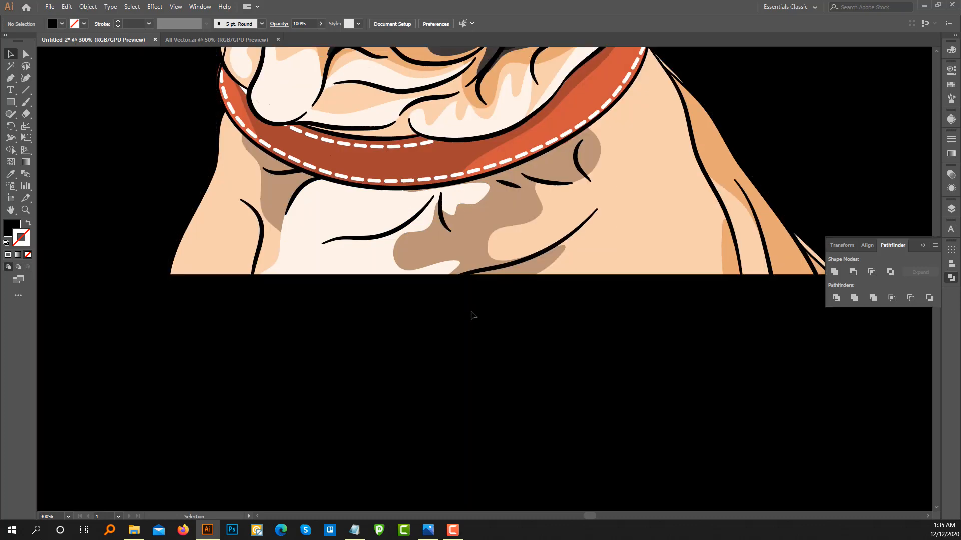
scroll(473, 315, down, 6)
drag(370, 338, 305, 291)
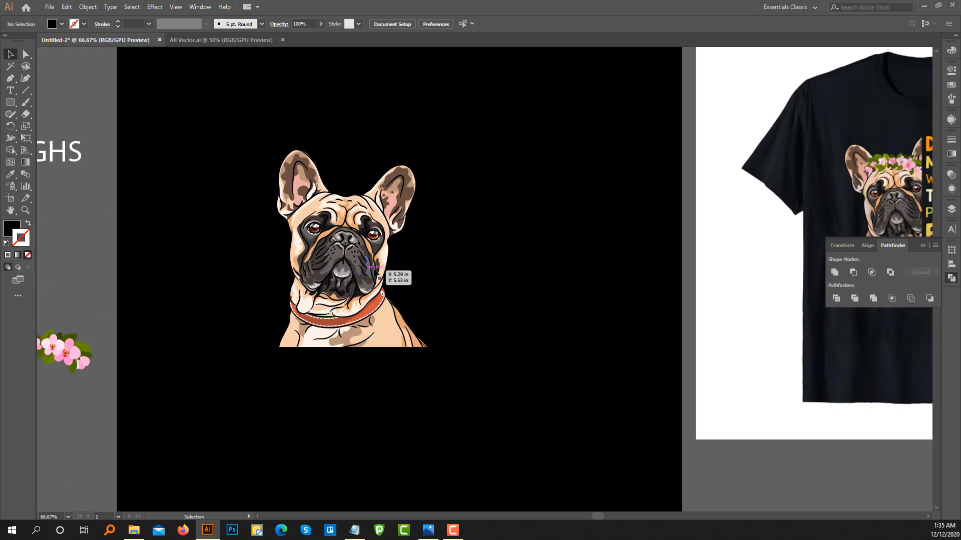
scroll(378, 263, down, 1)
drag(385, 270, 358, 289)
scroll(383, 289, up, 1)
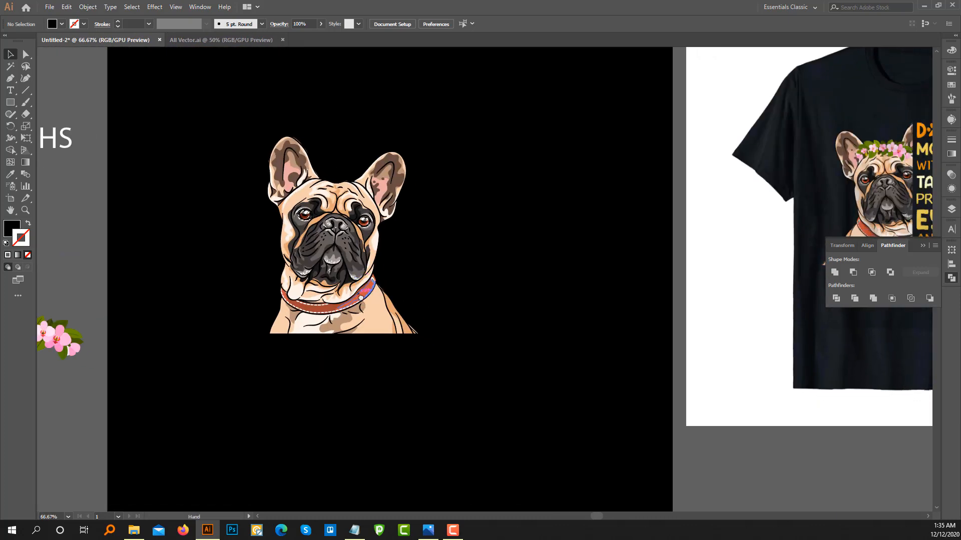
- Reflect the cropped dog across the vertical axis, replacing the original orientation instead of making a copy
click(381, 251)
scroll(380, 251, down, 1)
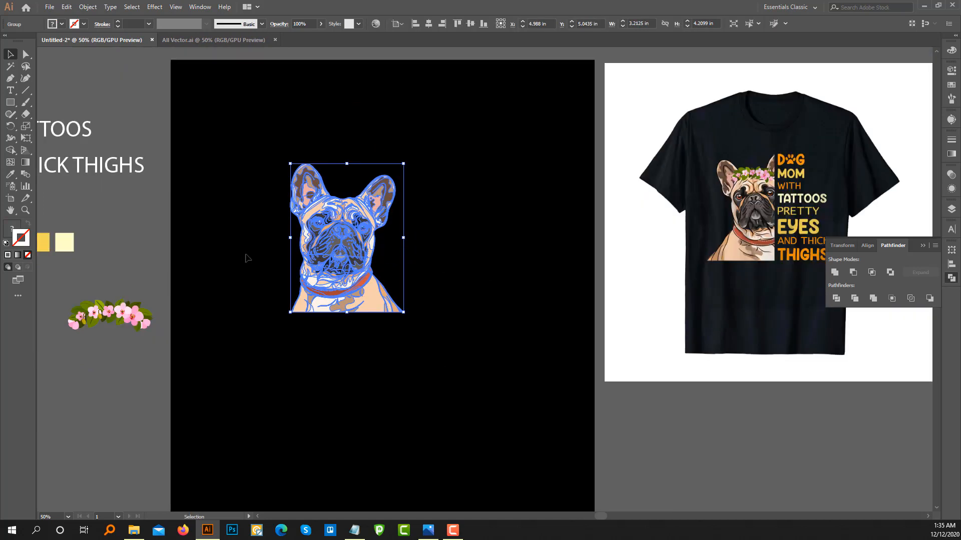
right_click(328, 221)
mouse_move(400, 318)
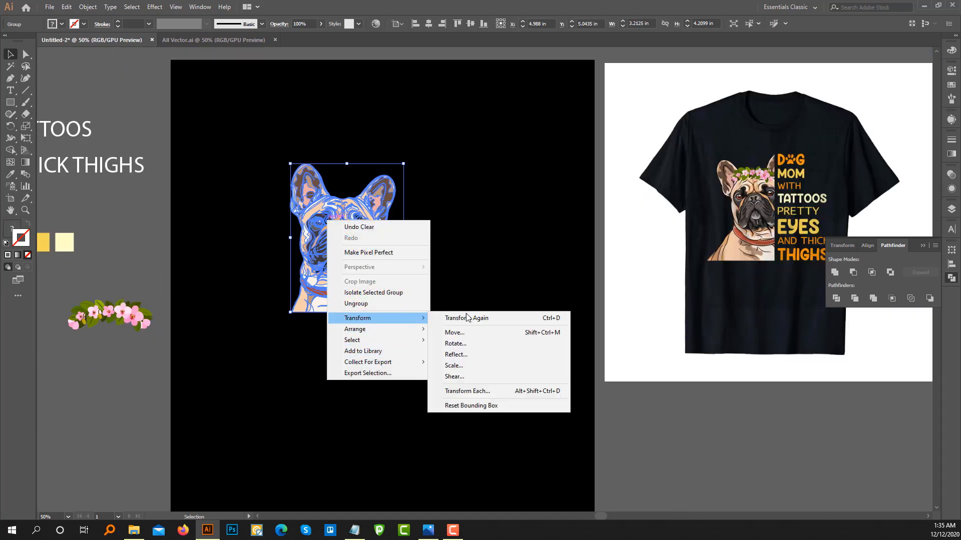
click(459, 356)
click(709, 438)
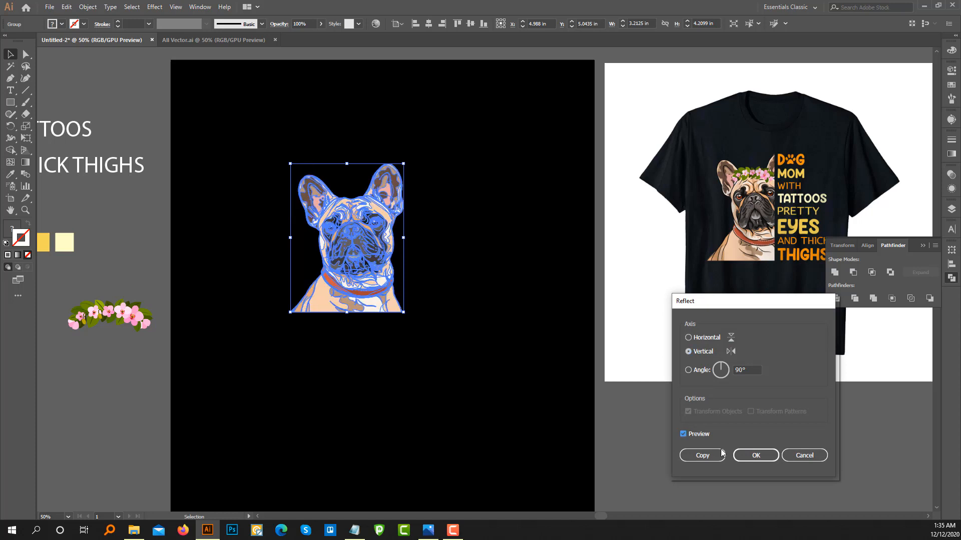
click(764, 455)
click(394, 322)
- Enlarge the mirrored dog proportionally to about 5.2 × 6.8 in on the black artboard
scroll(360, 275, up, 1)
drag(360, 275, 374, 297)
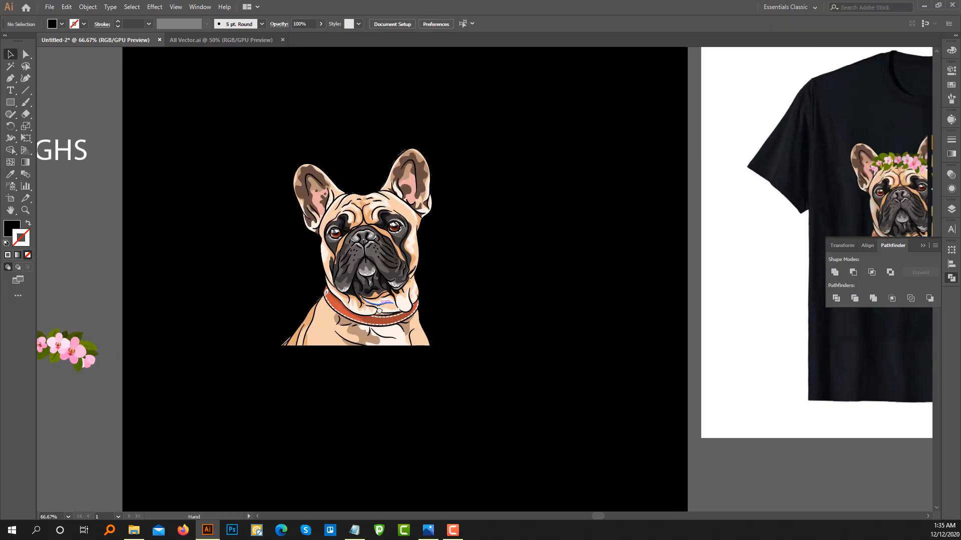
scroll(380, 282, down, 1)
click(340, 286)
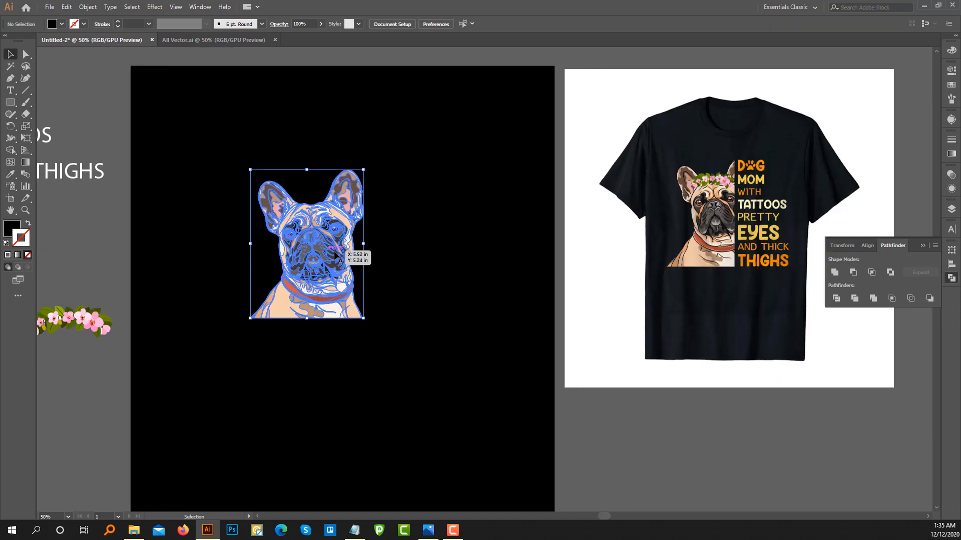
drag(364, 319, 386, 349)
drag(350, 278, 336, 272)
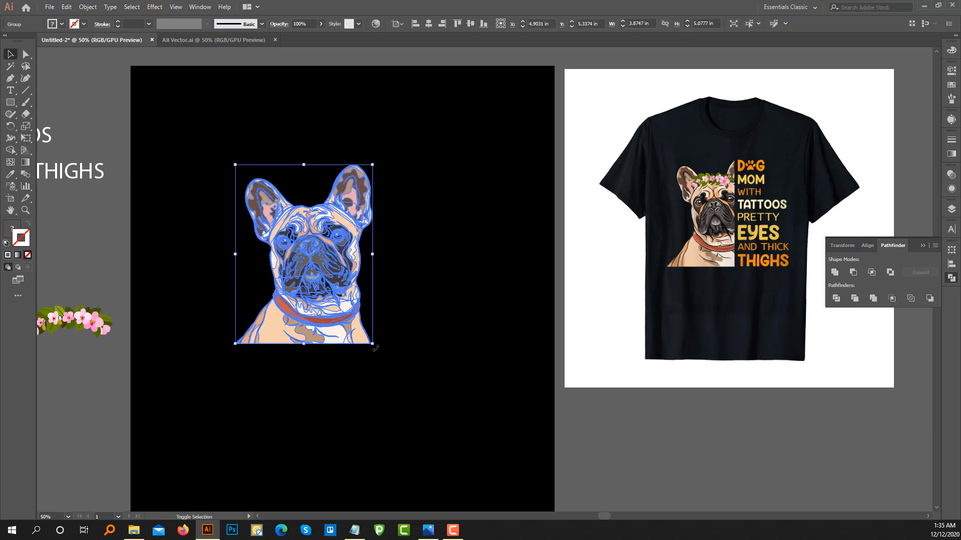
drag(373, 346, 436, 403)
click(441, 342)
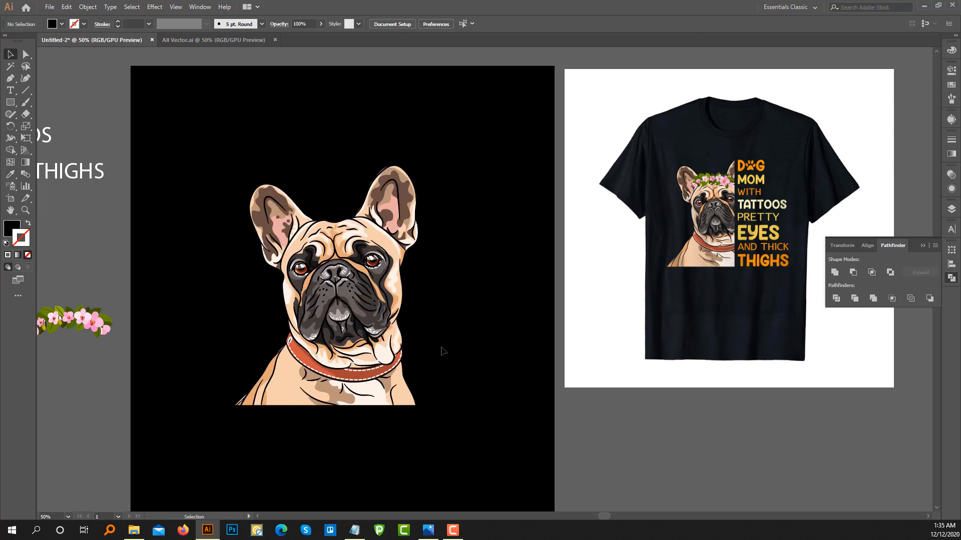
- Shift the enlarged dog slightly to the left on the artboard, leaving more room beside it for the text
scroll(450, 332, down, 3)
scroll(456, 329, up, 2)
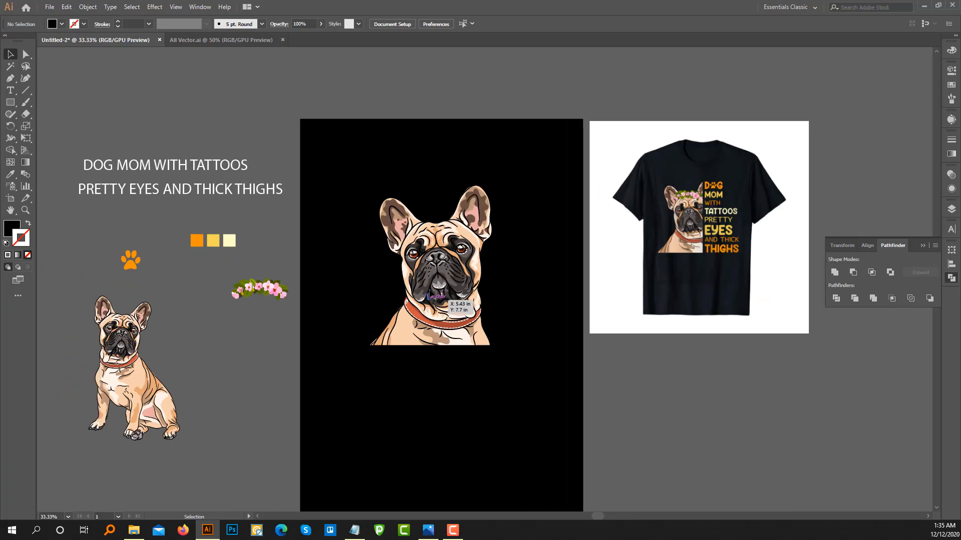
click(437, 280)
click(502, 253)
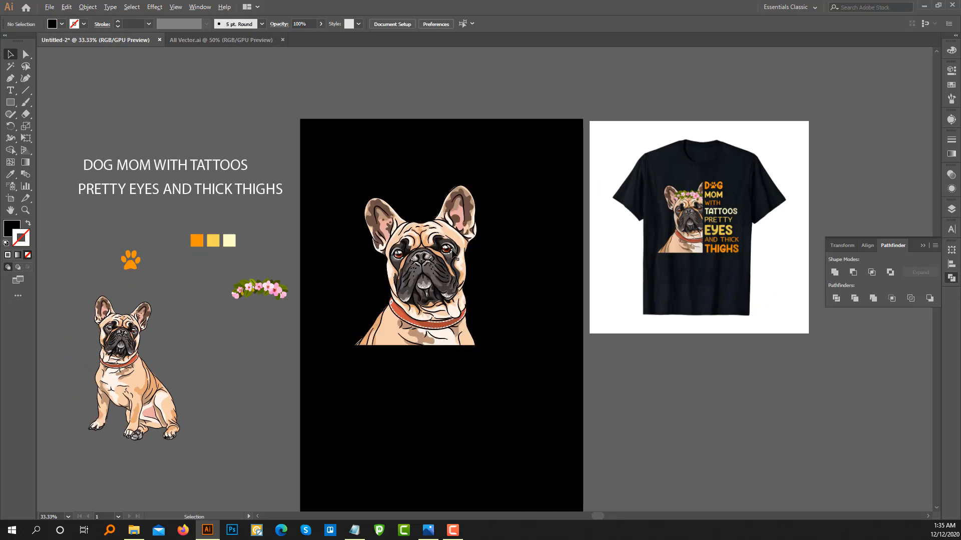
- Draw a vertical line about 8.33 in long through the dog's raised right-hand ear and give it a white 3 pt stroke
scroll(498, 285, up, 1)
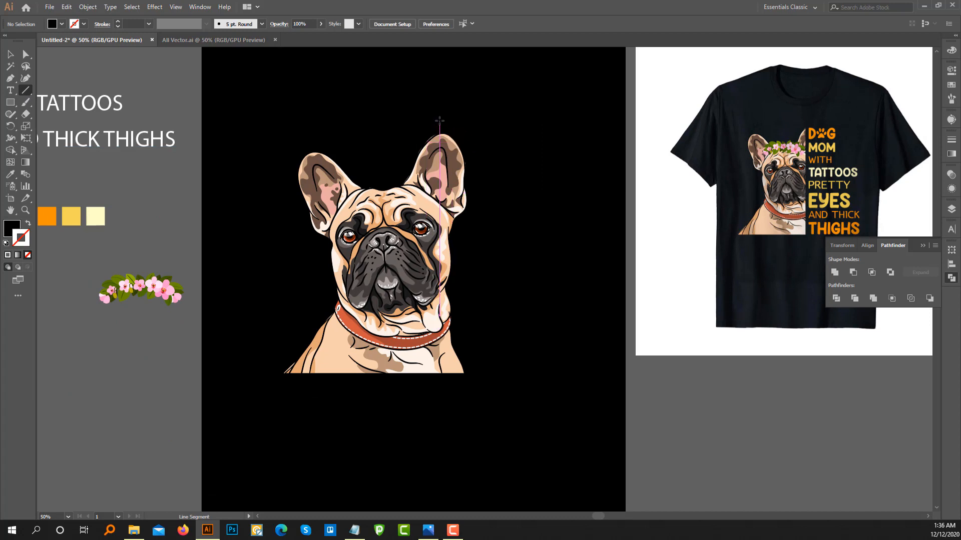
drag(439, 121, 434, 203)
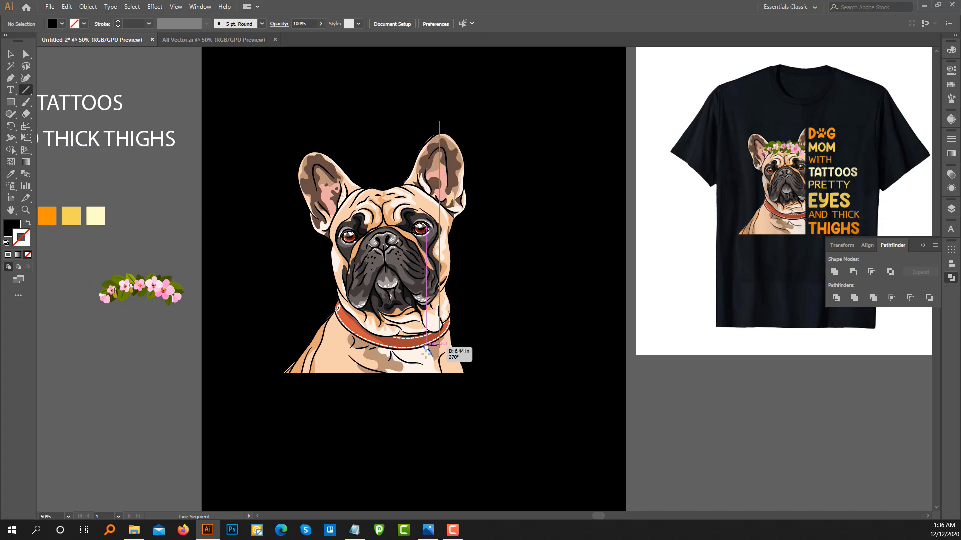
drag(423, 411, 423, 411)
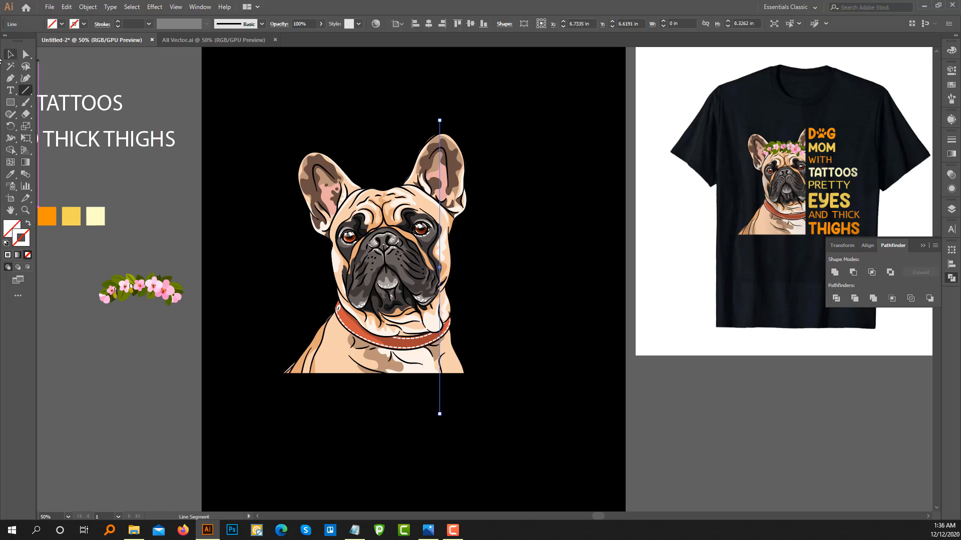
click(14, 52)
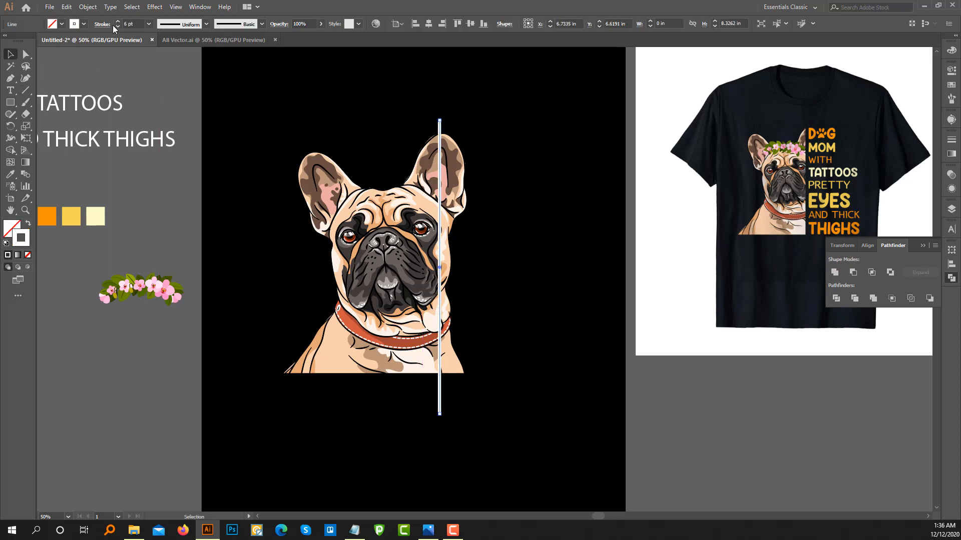
click(117, 26)
click(117, 26)
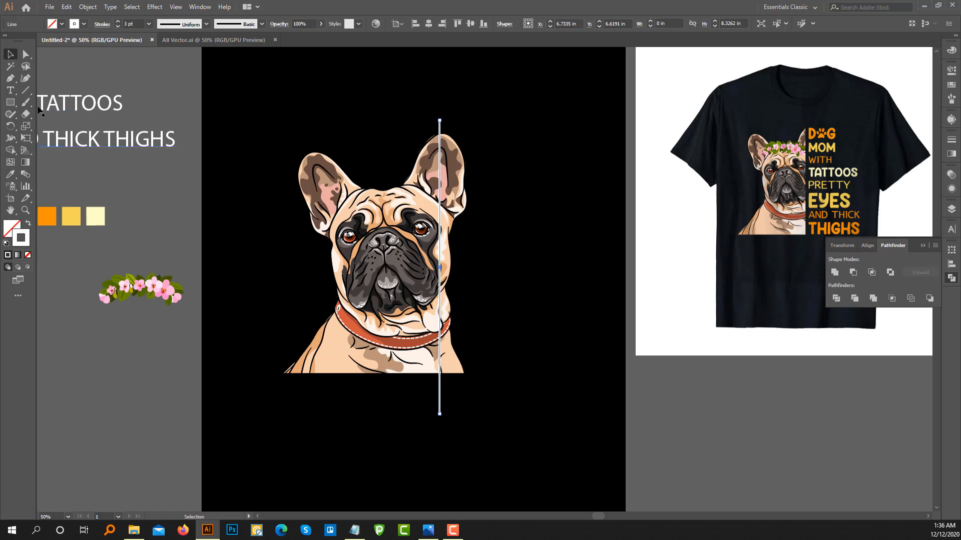
- Move the vertical line slightly right to about X 6.78 in, near the peak of the right-hand ear
scroll(477, 214, up, 3)
drag(407, 175, 519, 311)
scroll(519, 312, down, 1)
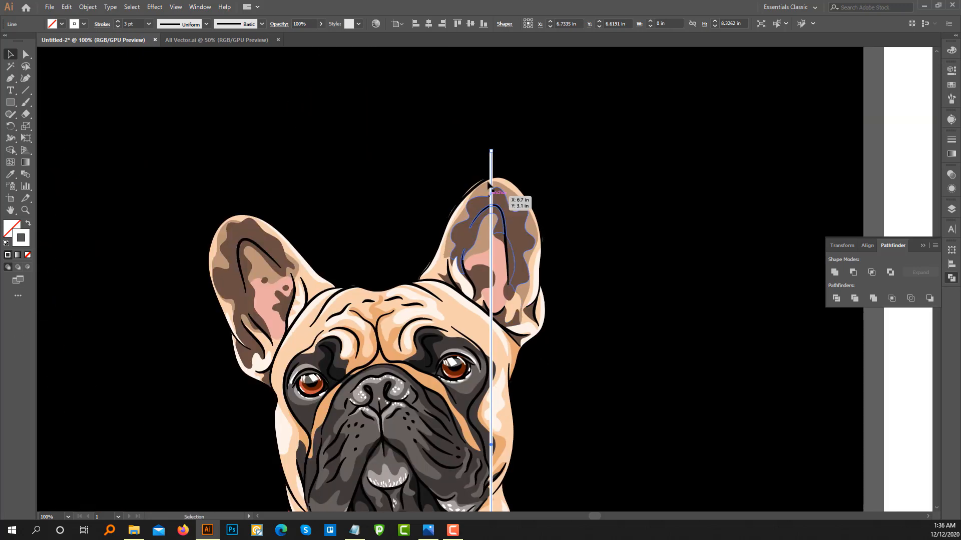
drag(492, 163, 495, 163)
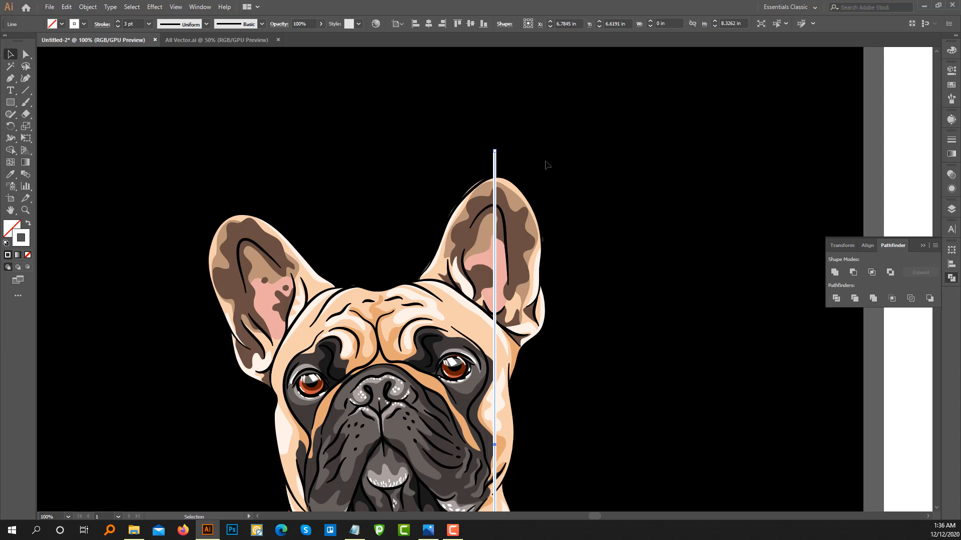
click(543, 162)
- Select the dog together with the vertical line and divide the artwork along it using Pathfinder
scroll(543, 162, down, 2)
drag(583, 273, 536, 239)
drag(447, 131, 438, 128)
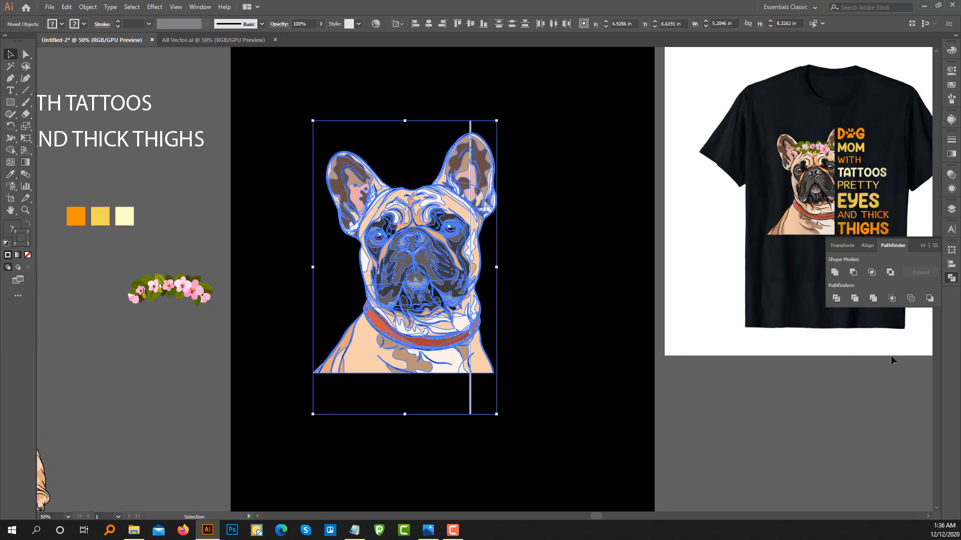
click(480, 178)
scroll(480, 178, up, 2)
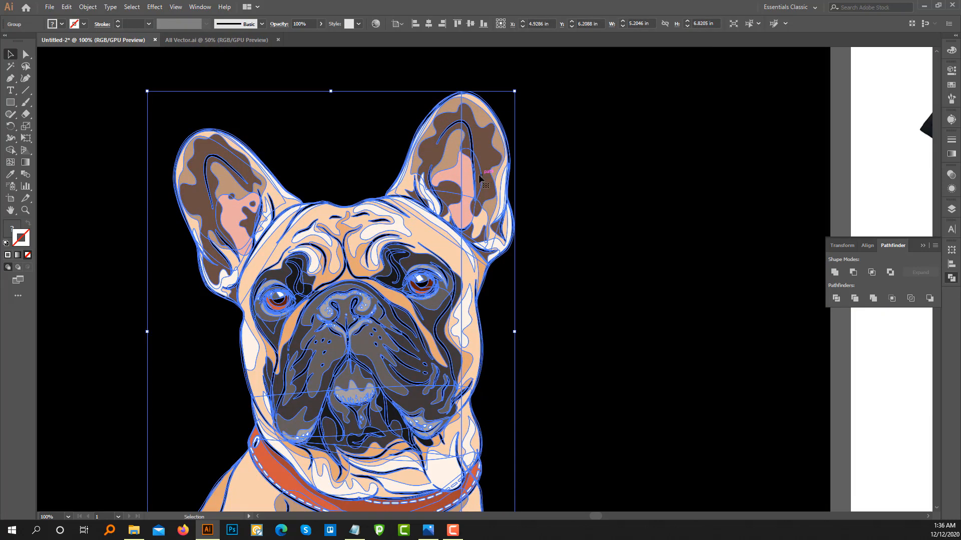
- Isolate the divided group and delete the outer ear, shoulder and main cheek pieces on the right-hand side of the vertical cut
double_click(488, 188)
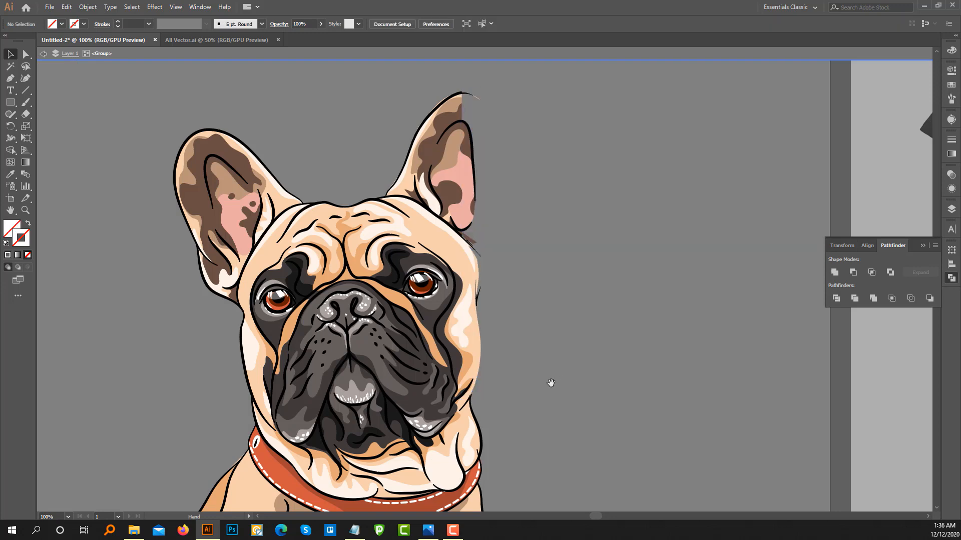
drag(551, 384, 492, 209)
click(452, 373)
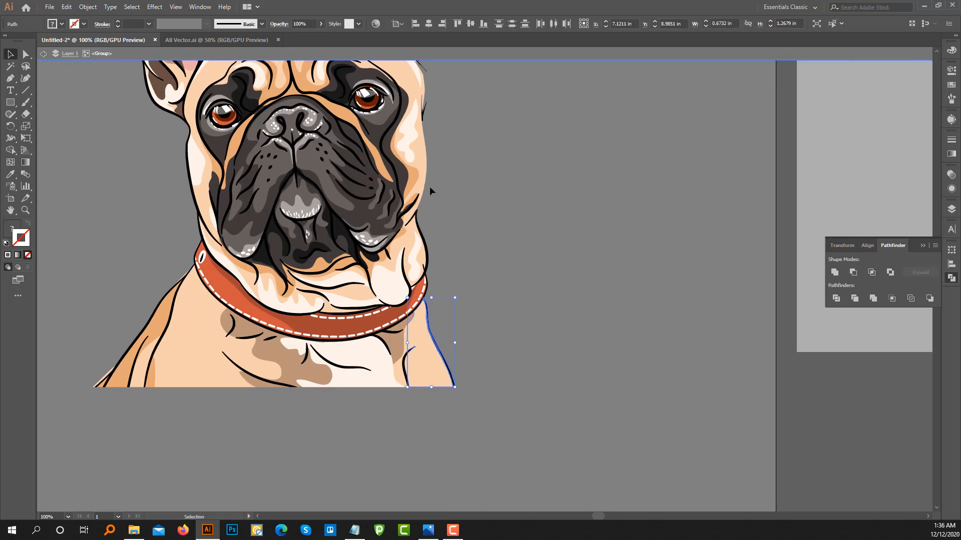
key(Delete)
click(397, 134)
click(450, 418)
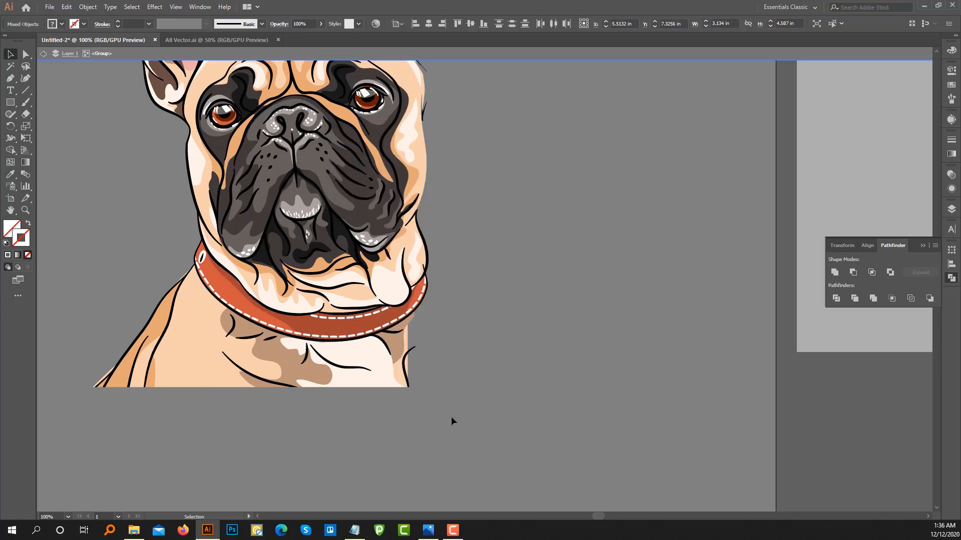
click(415, 182)
key(Delete)
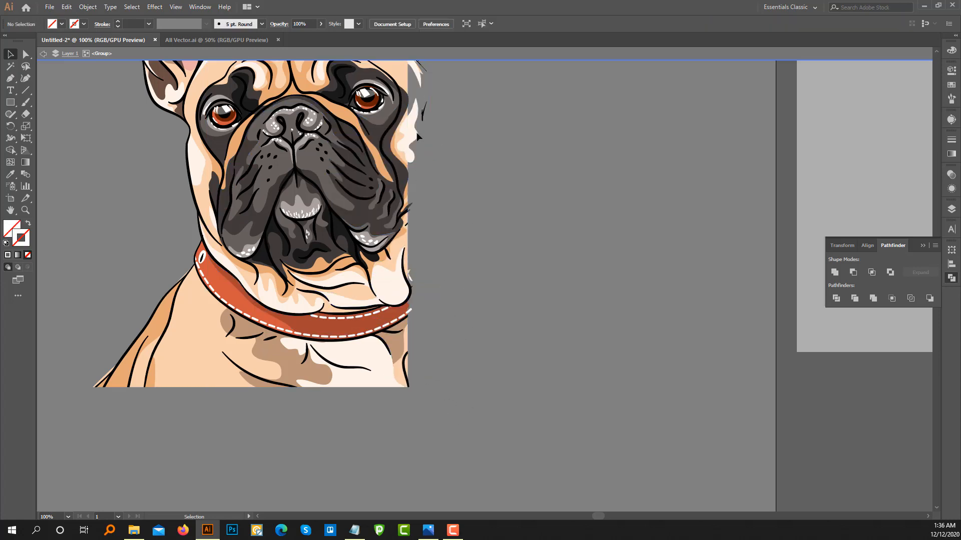
- Delete the remaining cheek, inner-ear and ear-tip fragments sticking out past the vertical cut
click(413, 85)
key(Delete)
scroll(459, 138, up, 5)
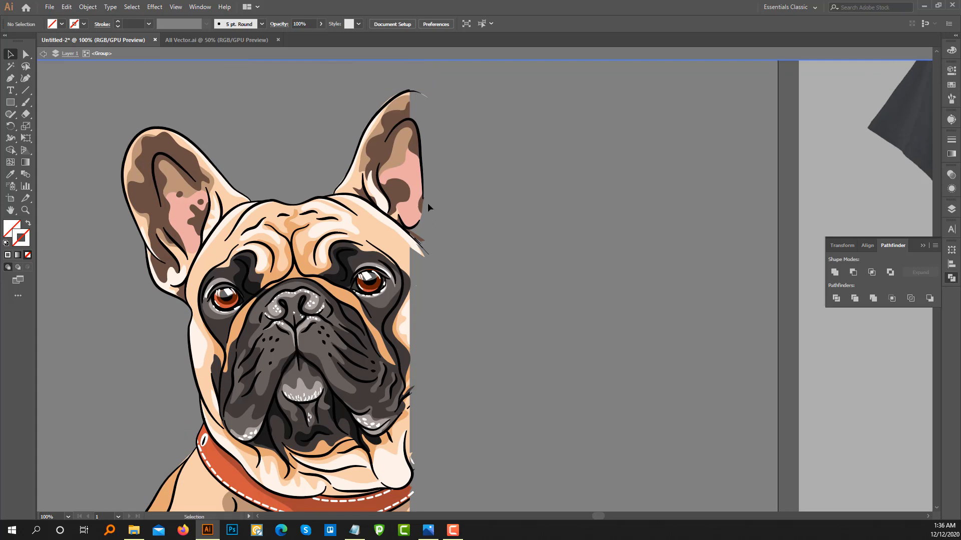
click(410, 106)
key(Delete)
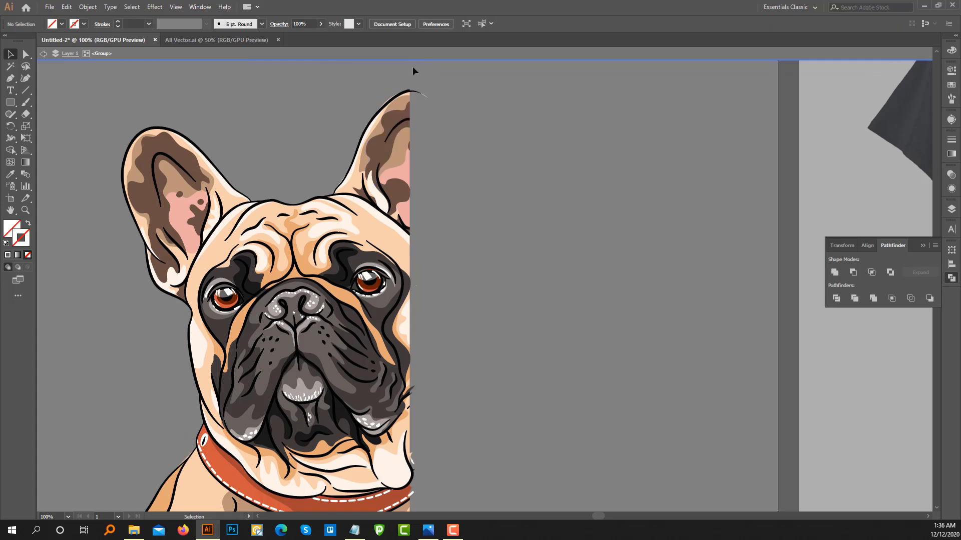
click(422, 94)
key(Delete)
- Delete the thin brown slivers of the inner-ear patch protruding past the vertical cut
scroll(407, 146, up, 5)
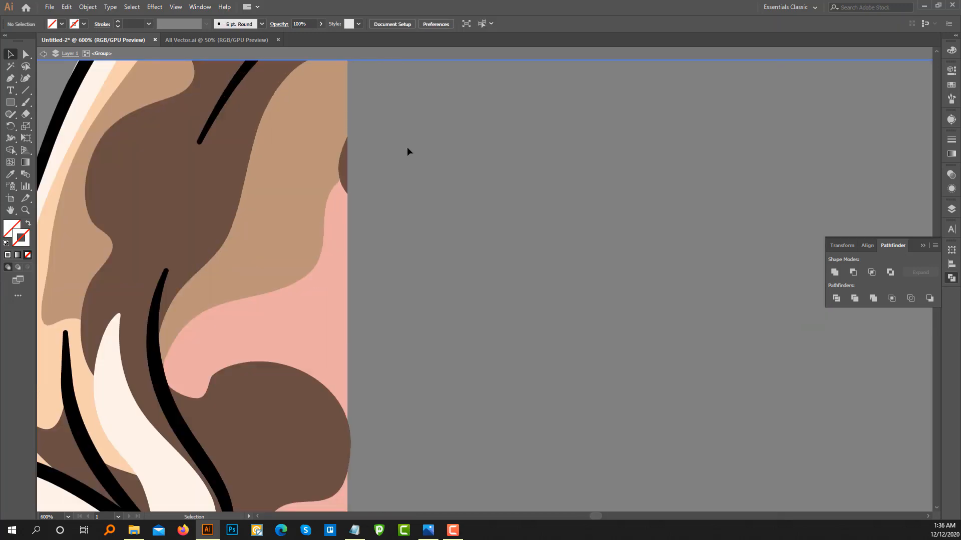
drag(431, 221, 568, 506)
scroll(488, 223, up, 3)
scroll(498, 225, down, 5)
drag(533, 352, 455, 193)
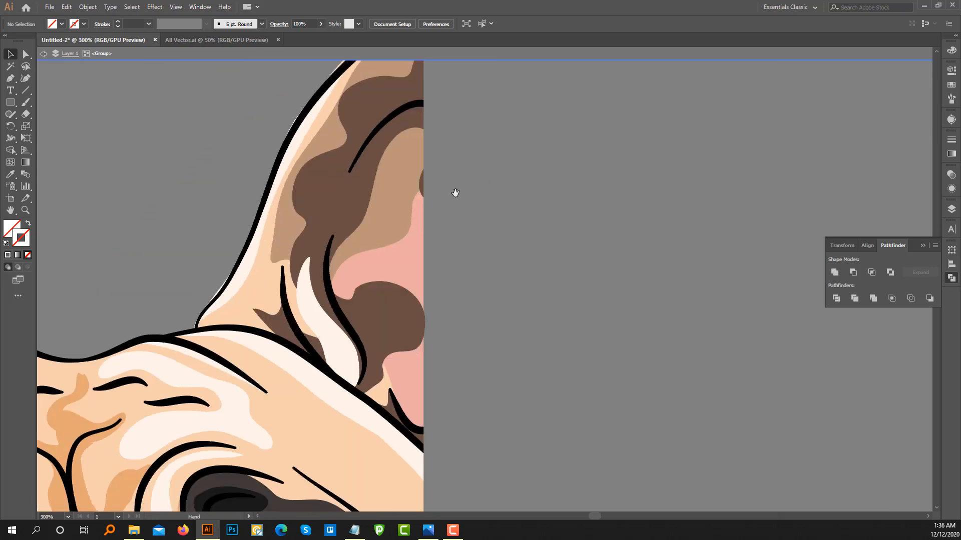
scroll(450, 365, up, 5)
drag(401, 230, 435, 259)
click(431, 253)
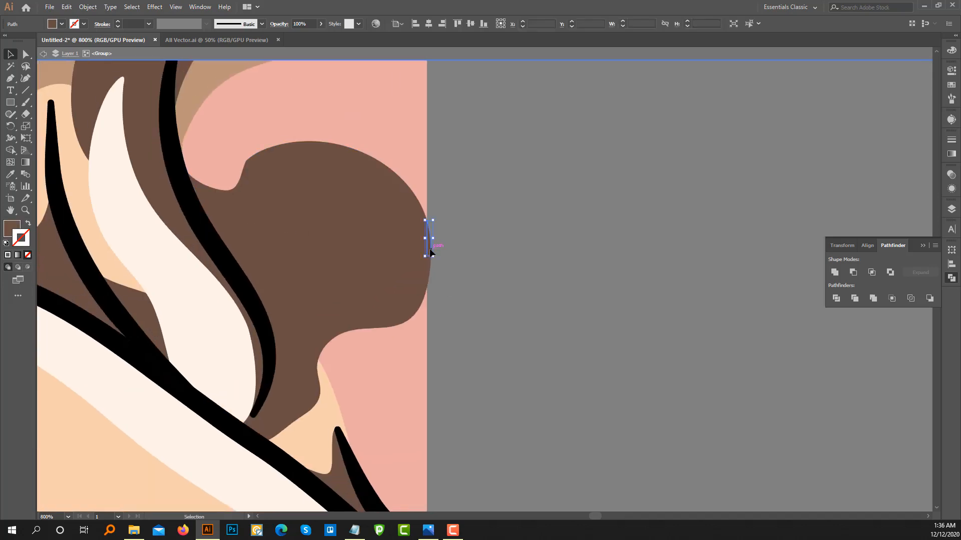
key(Delete)
click(430, 257)
key(Delete)
- Inspect the vertical cut edge along the ear, forehead and brow for leftover fragments
scroll(453, 224, down, 3)
drag(451, 95, 448, 160)
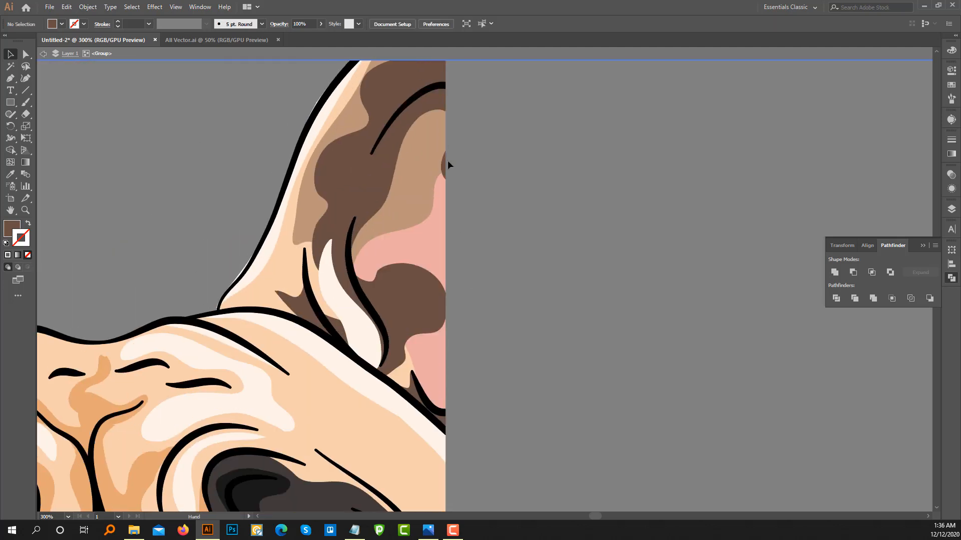
scroll(450, 152, up, 5)
scroll(451, 155, down, 6)
scroll(440, 170, down, 2)
scroll(429, 185, up, 6)
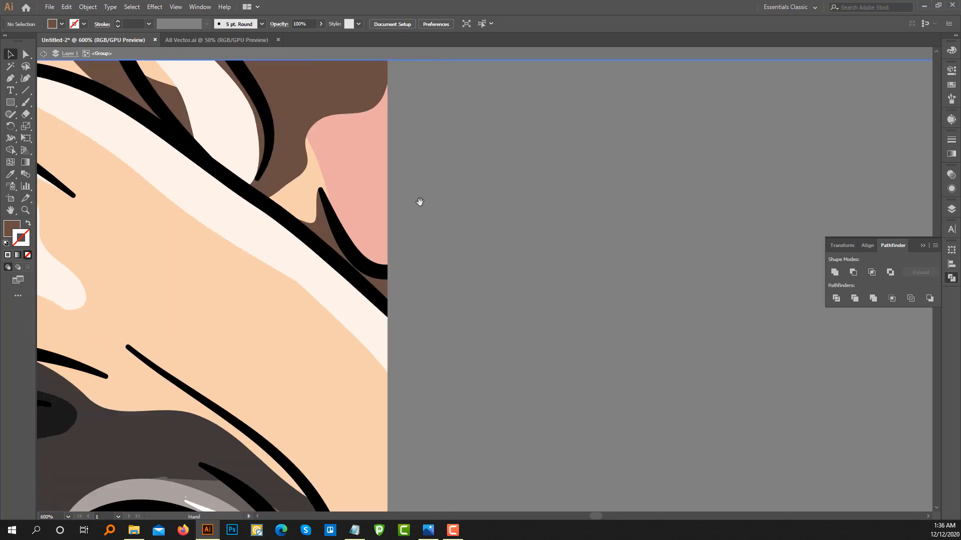
scroll(599, 270, down, 5)
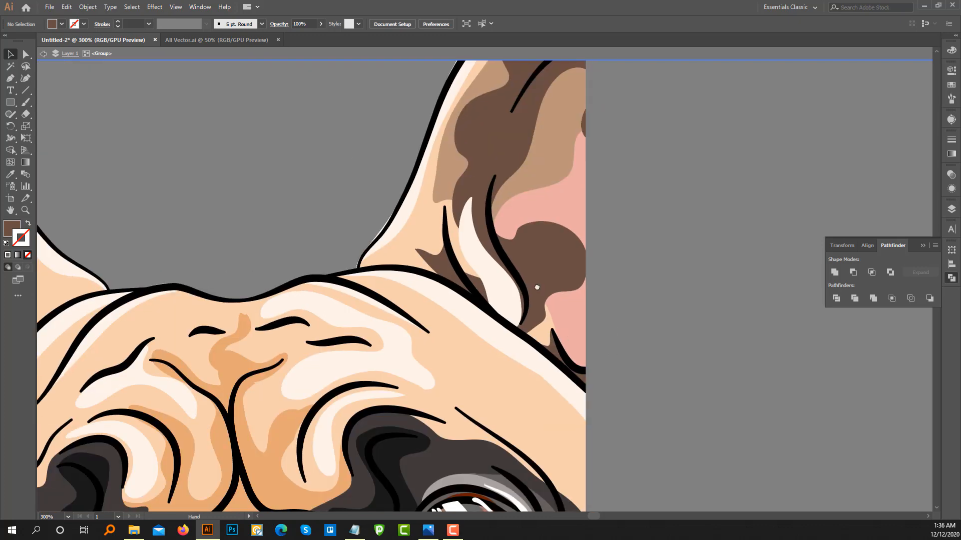
drag(536, 286, 494, 220)
scroll(493, 221, up, 3)
scroll(494, 221, down, 4)
drag(503, 286, 472, 210)
- Delete the dark eye-patch fragment bulging past the vertical cut beside the dog's eye
scroll(472, 211, up, 4)
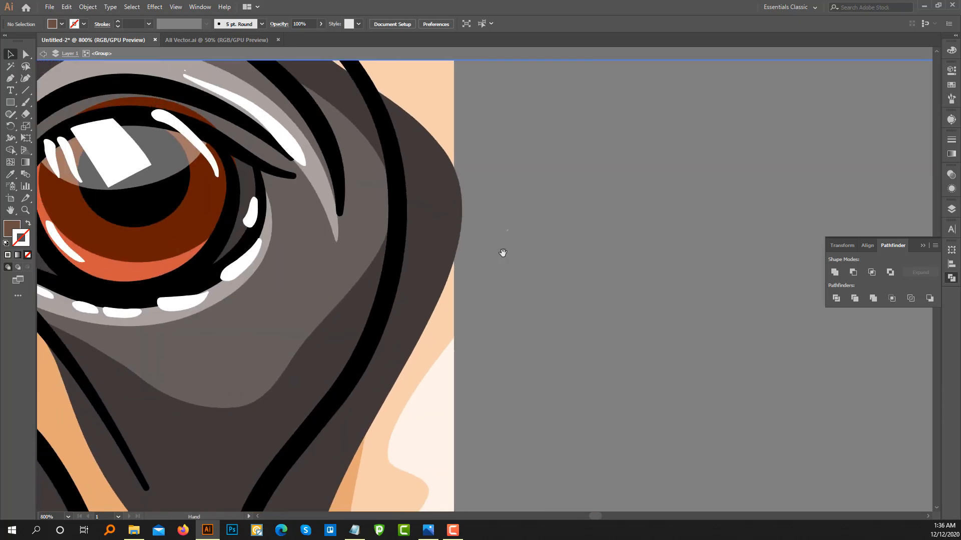
drag(477, 246, 487, 257)
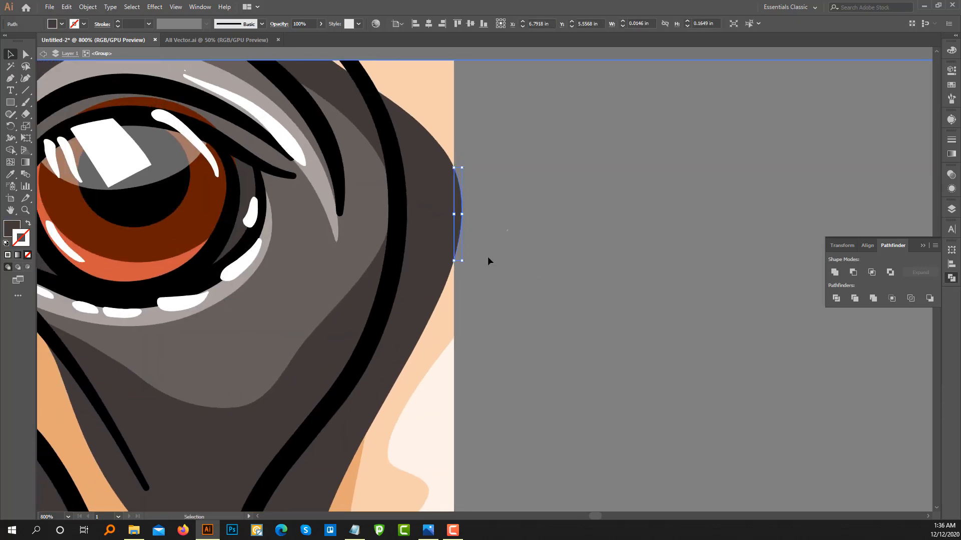
key(Delete)
drag(483, 185, 513, 271)
key(Delete)
- Delete the dark cheek fragment protruding past the vertical cut below the eye
drag(510, 493, 478, 168)
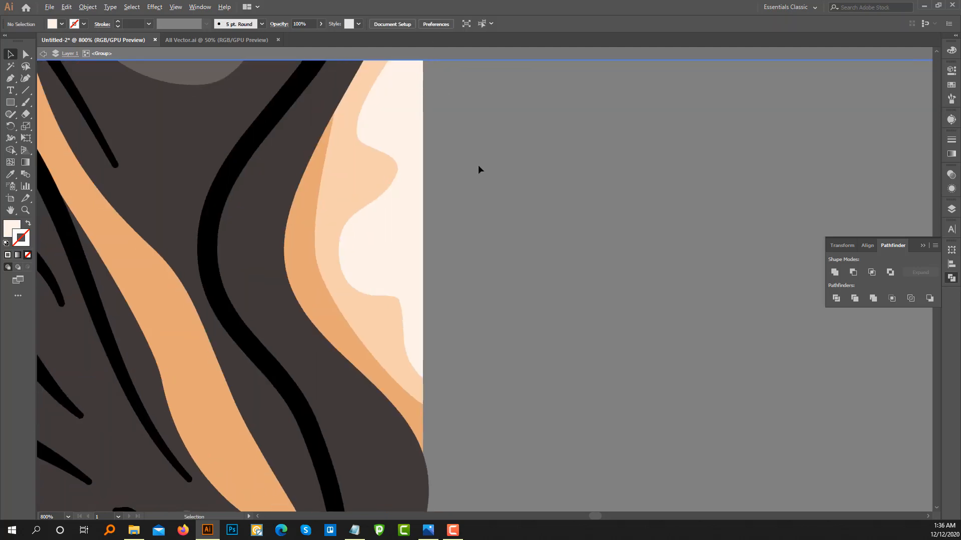
scroll(478, 168, down, 3)
mouse_move(460, 274)
mouse_down()
mouse_move(462, 196)
mouse_move(458, 266)
mouse_up()
scroll(461, 195, up, 4)
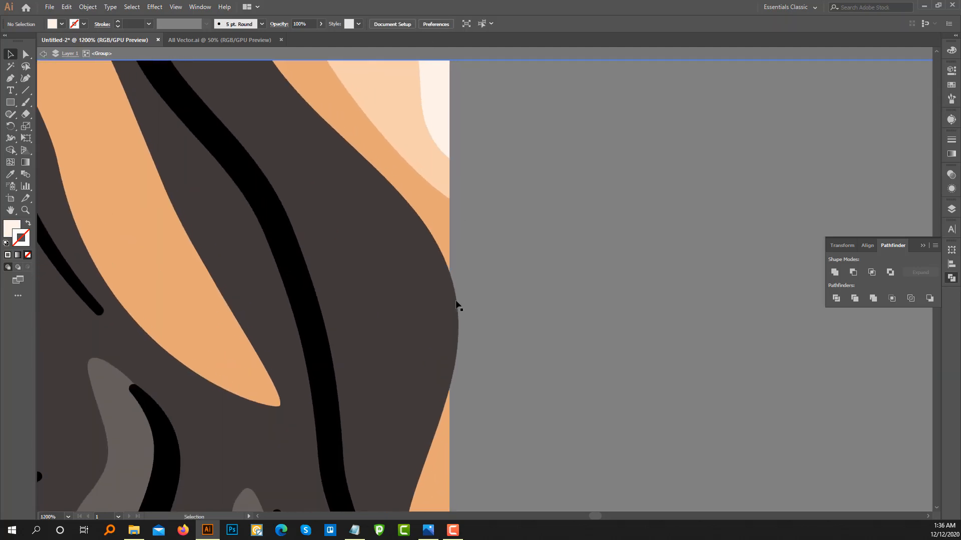
click(459, 330)
key(Delete)
- Delete the pointed dark grey and thin black tips sticking out past the vertical cut beside the jowl
scroll(489, 313, down, 4)
drag(488, 75, 441, 181)
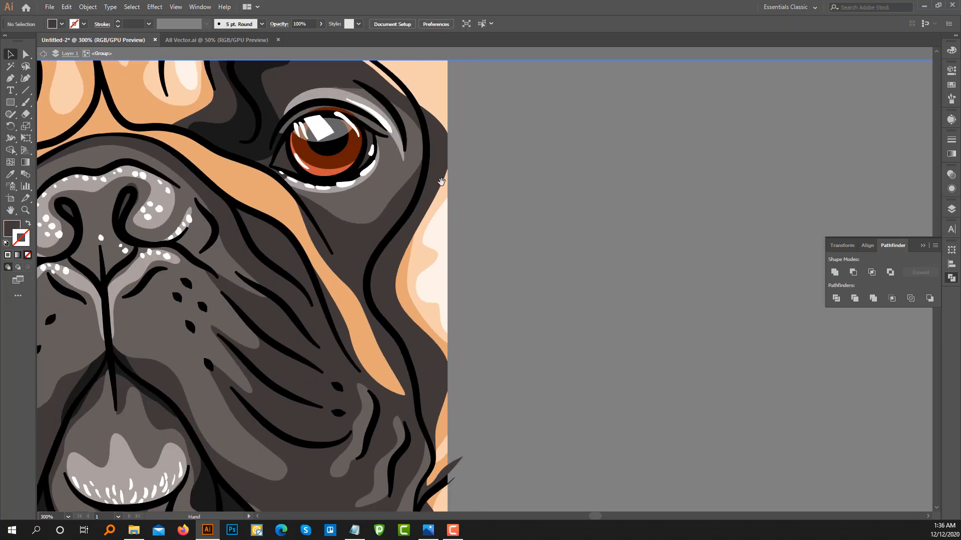
scroll(457, 129, up, 2)
scroll(475, 200, down, 4)
drag(496, 264, 452, 184)
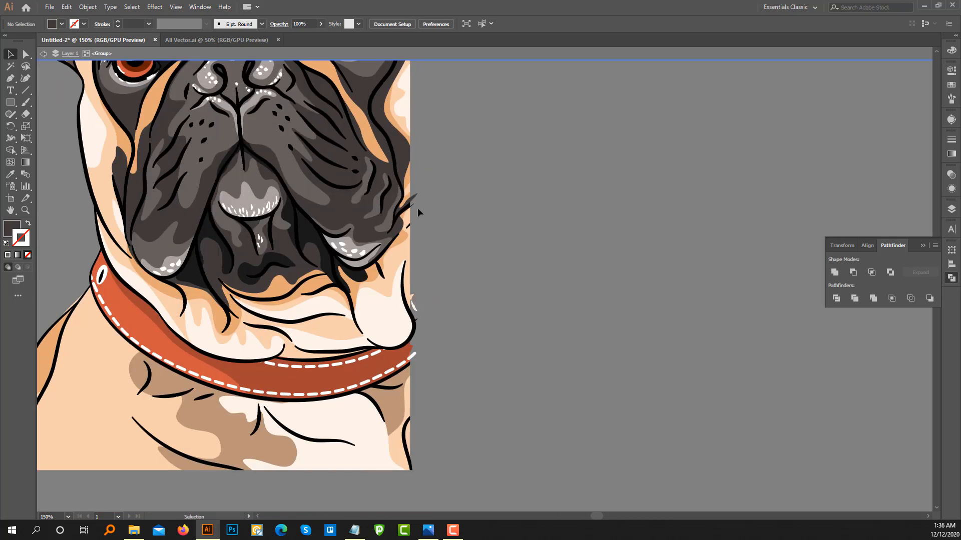
scroll(417, 208, up, 7)
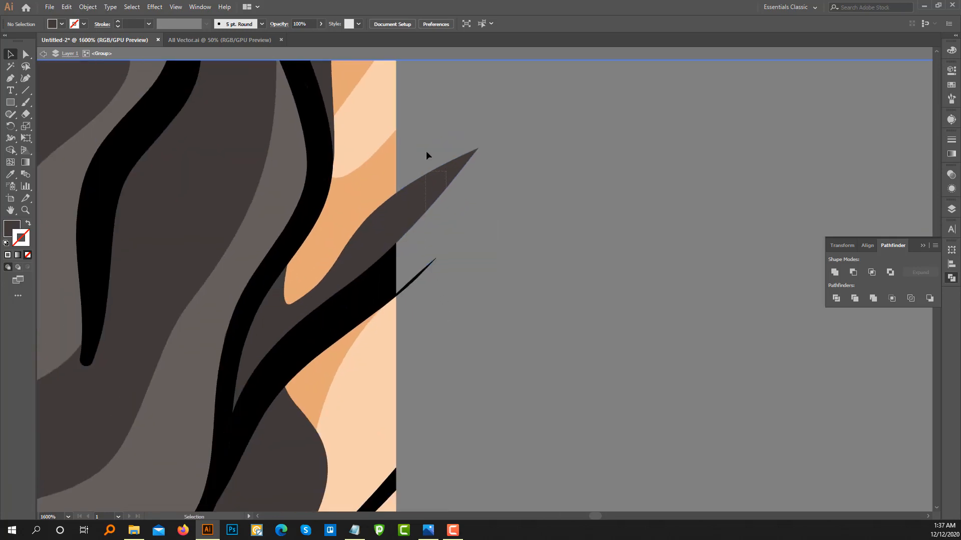
click(426, 150)
key(Delete)
- Delete the cream and peach neck fragments left outside the vertical cut above the collar
scroll(461, 211, down, 4)
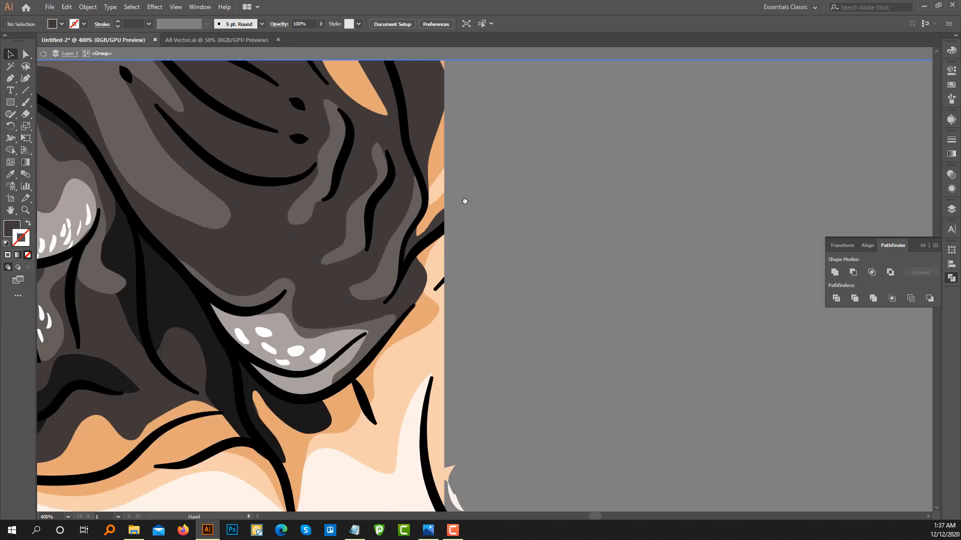
scroll(446, 332, up, 4)
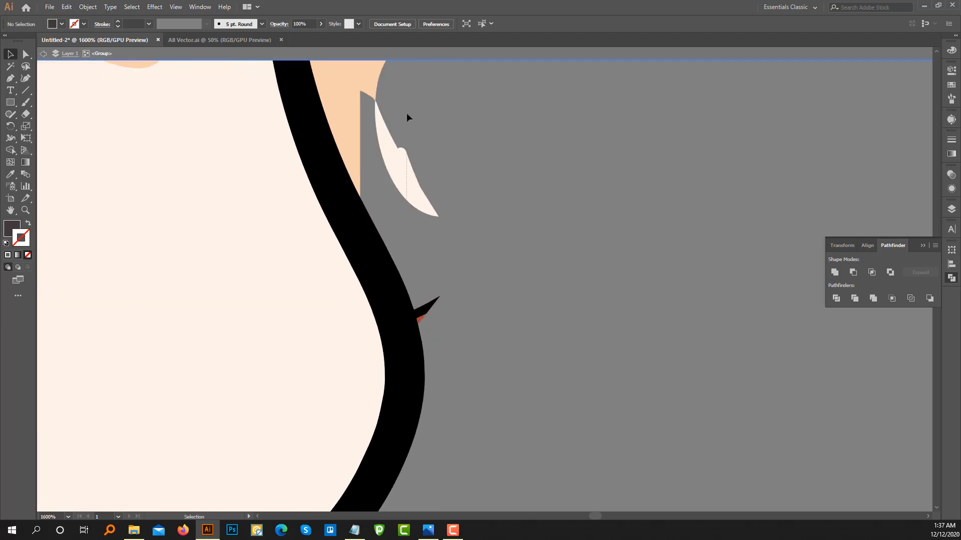
click(407, 113)
key(Delete)
scroll(401, 158, up, 3)
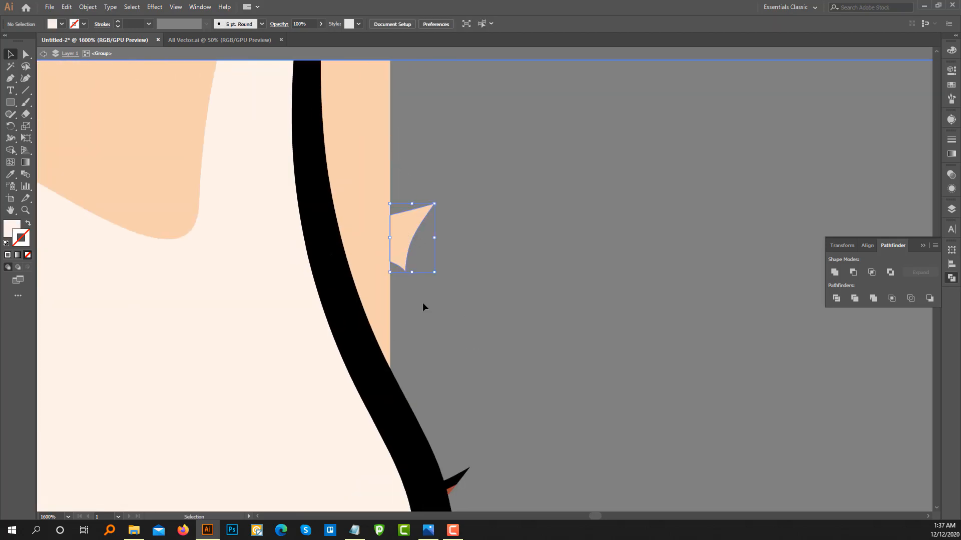
key(Delete)
- Delete the black outline, cream skin fold, red collar and white stitch fragments protruding past the vertical cut
scroll(443, 291, down, 4)
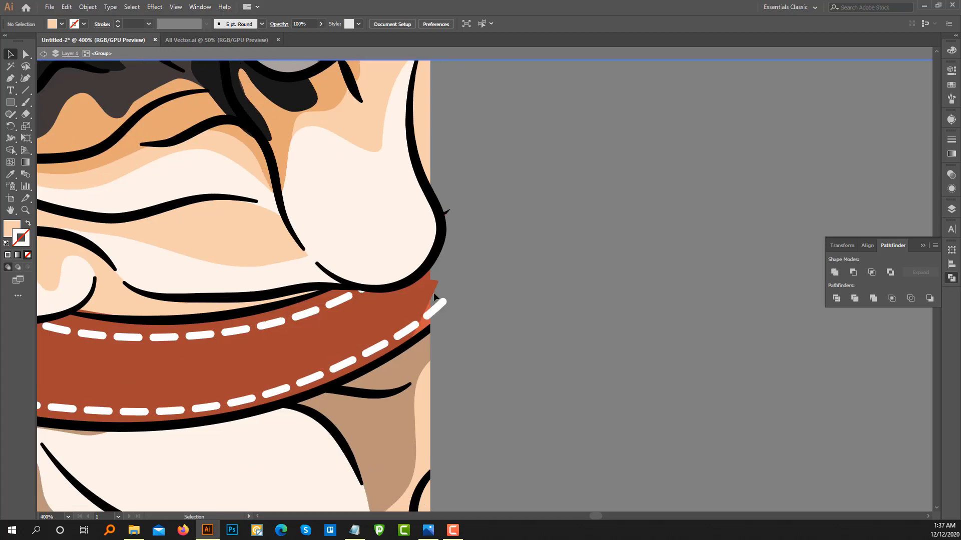
key(Delete)
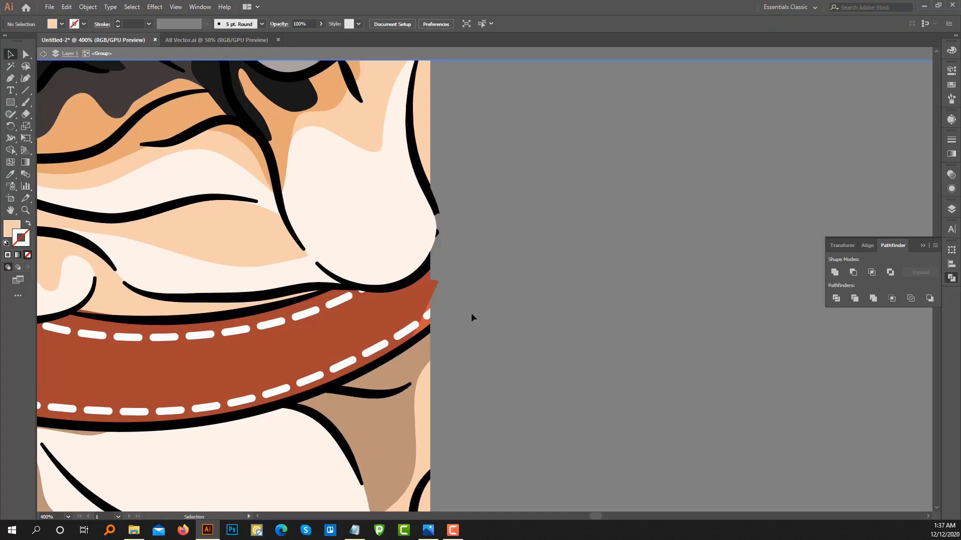
drag(433, 259, 488, 211)
key(Delete)
scroll(443, 236, up, 4)
key(Delete)
key(Delete)
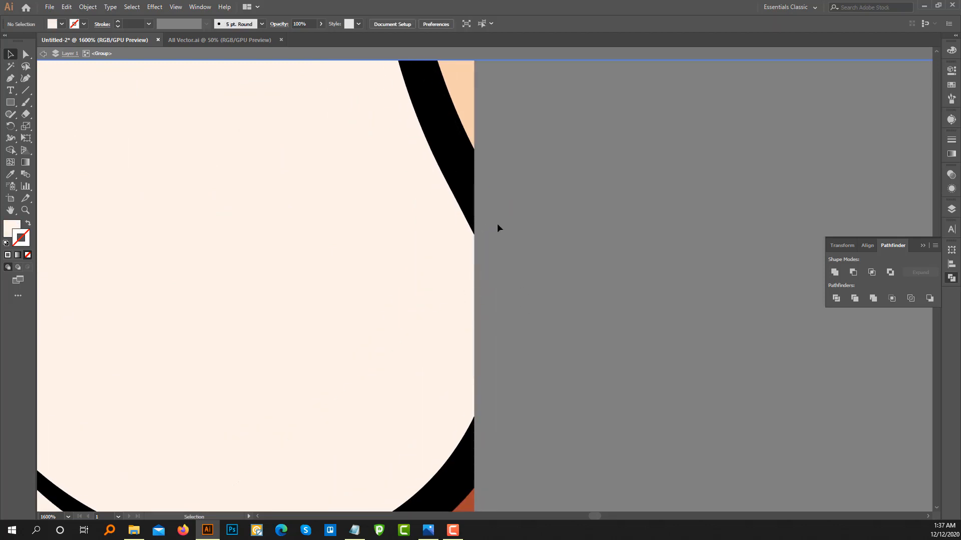
- Inspect the vertical cut edge along the collar and chest for leftover fragments
scroll(514, 263, down, 3)
scroll(518, 262, down, 5)
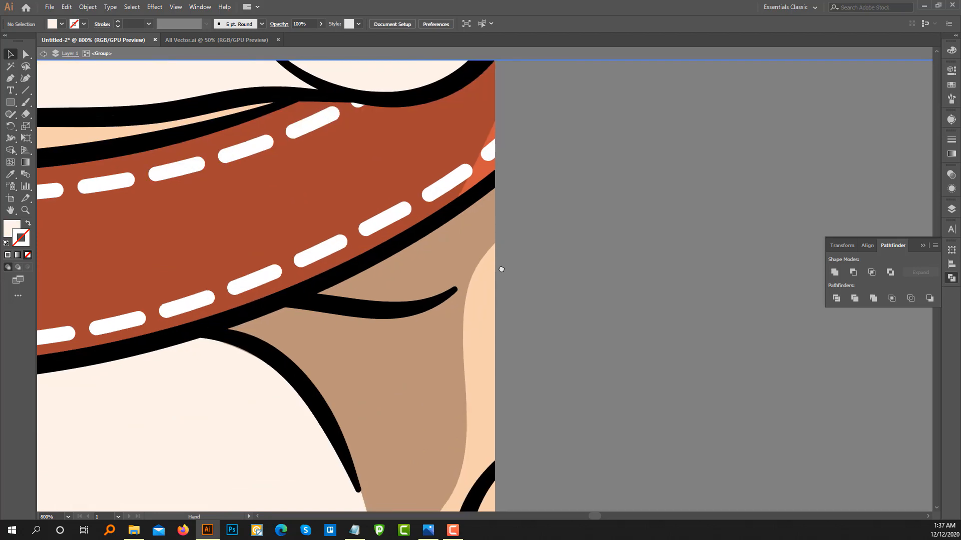
scroll(501, 251, up, 3)
scroll(493, 241, down, 4)
drag(492, 241, 527, 146)
scroll(491, 293, up, 3)
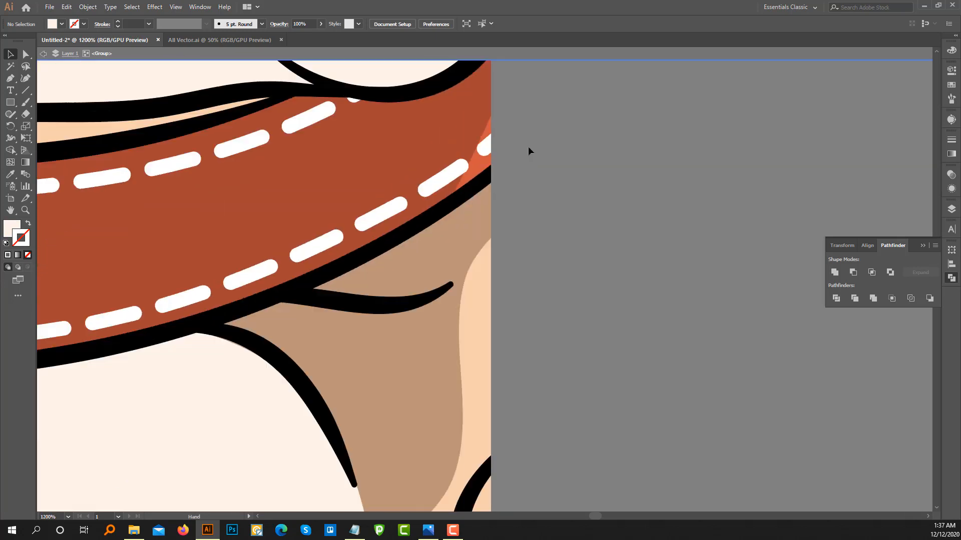
scroll(528, 146, down, 4)
drag(546, 278, 520, 186)
scroll(493, 156, up, 6)
drag(500, 85, 504, 312)
scroll(509, 233, down, 3)
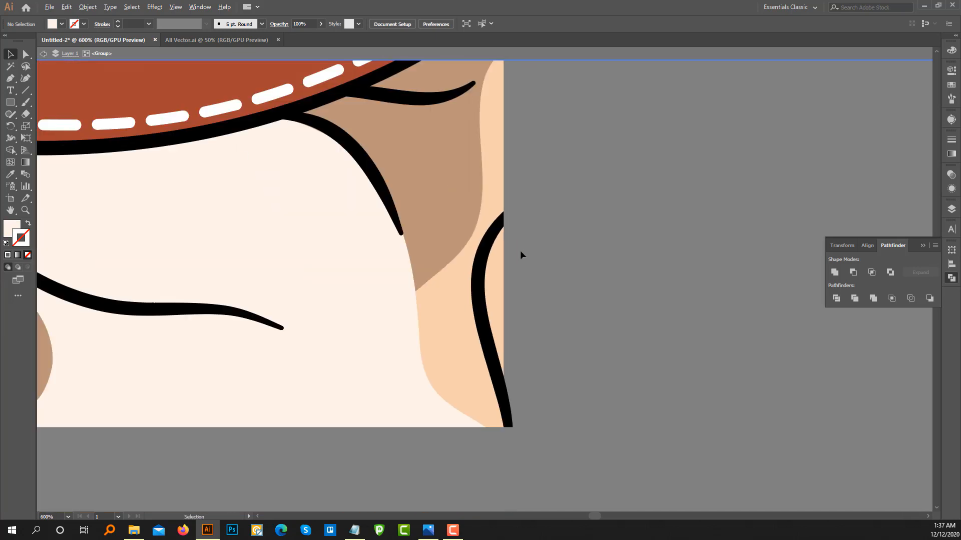
- Delete the black outline sliver protruding past the vertical cut at the lower corner of the chest
drag(518, 387, 511, 219)
scroll(515, 334, up, 4)
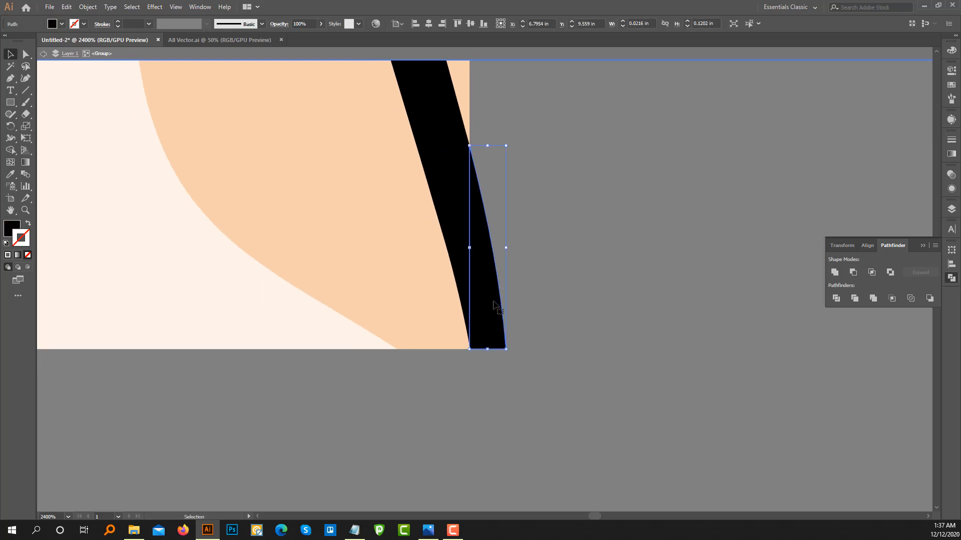
key(Delete)
- Inspect the whole vertical cut edge from the chest up to the ear tip for remaining fragments
scroll(487, 156, up, 2)
scroll(498, 144, down, 5)
scroll(504, 193, down, 4)
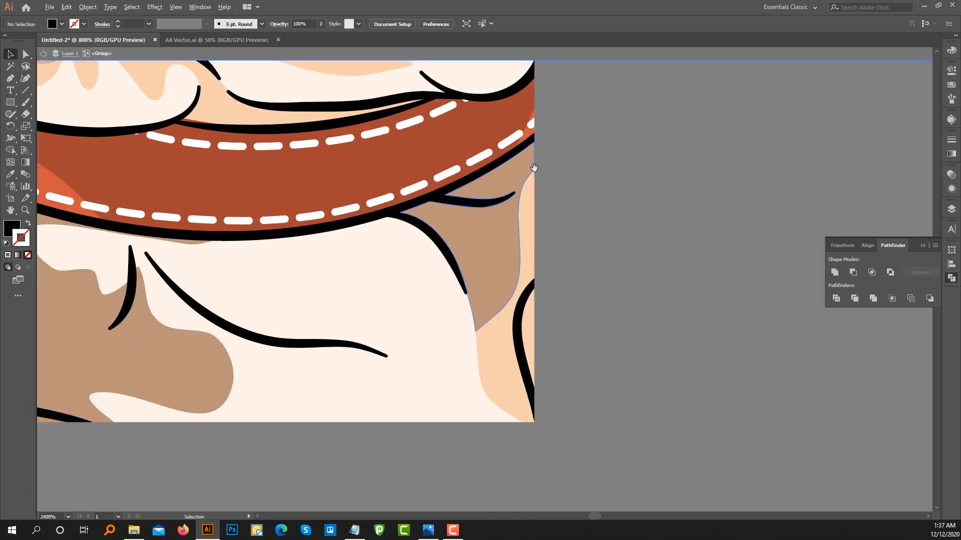
drag(534, 168, 534, 358)
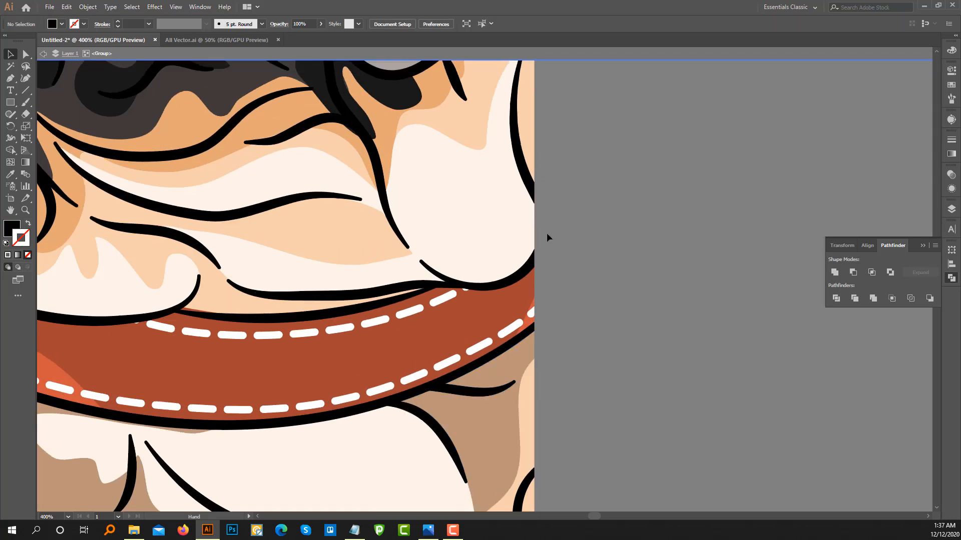
scroll(546, 233, down, 3)
drag(559, 292, 573, 448)
scroll(564, 270, up, 5)
scroll(563, 268, down, 3)
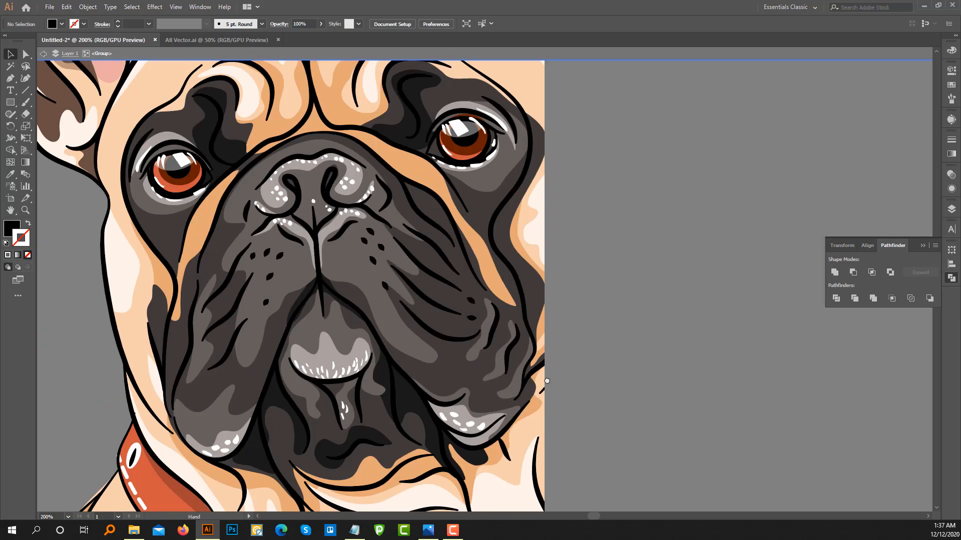
scroll(547, 341, up, 6)
scroll(545, 314, down, 6)
drag(556, 246, 556, 392)
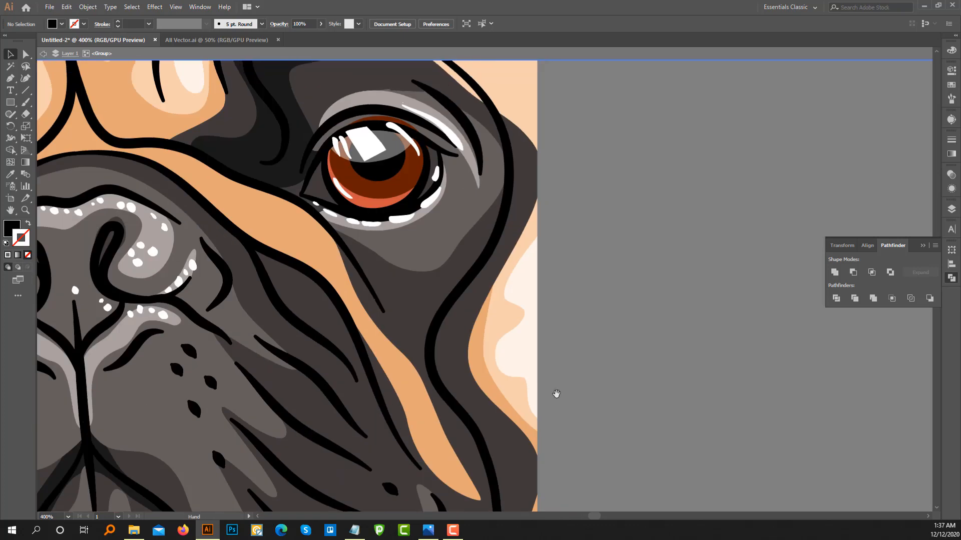
scroll(558, 305, down, 4)
scroll(544, 266, up, 2)
drag(535, 180, 519, 202)
scroll(476, 303, down, 4)
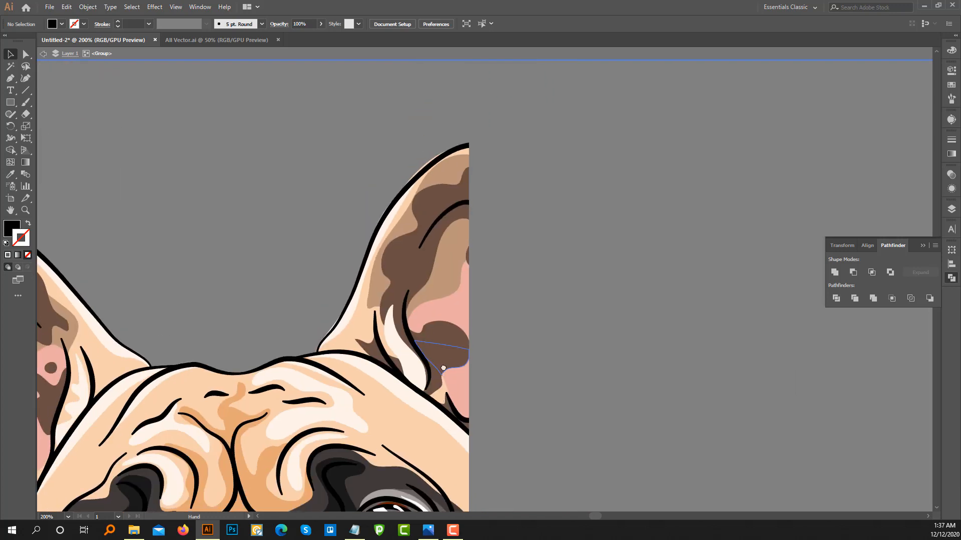
scroll(476, 303, down, 1)
- Exit the dog group's isolation and compare the cropped dog with the T-shirt reference
click(43, 54)
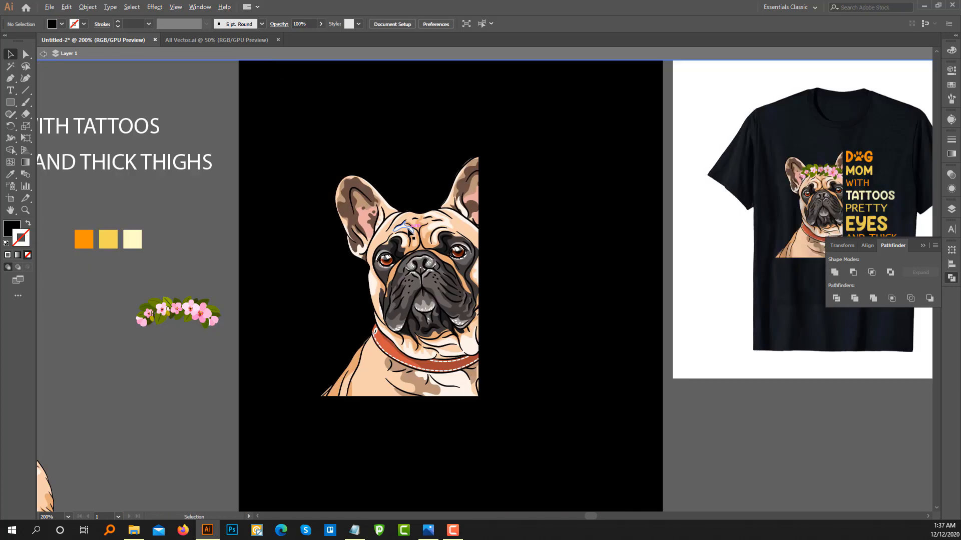
scroll(409, 228, down, 1)
drag(408, 301, 404, 326)
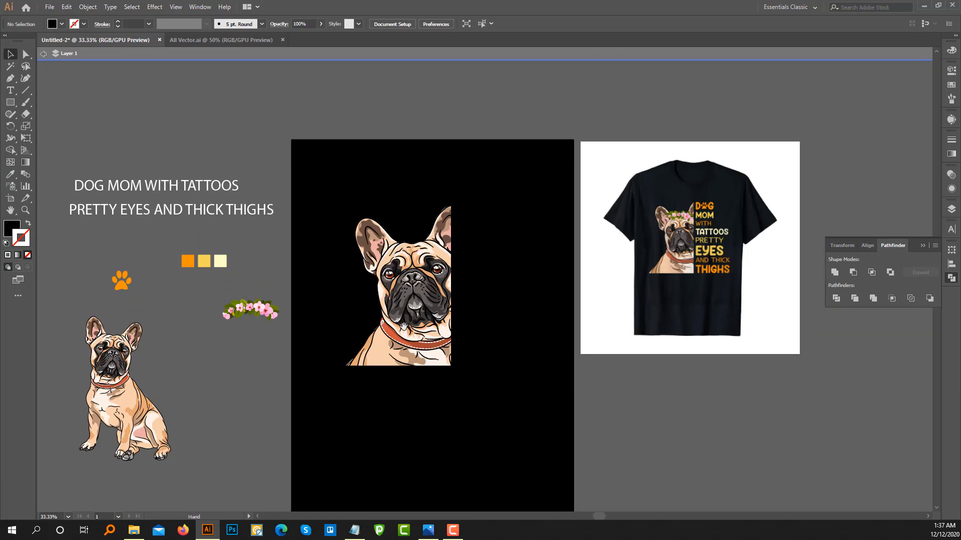
scroll(393, 284, up, 3)
scroll(392, 285, down, 2)
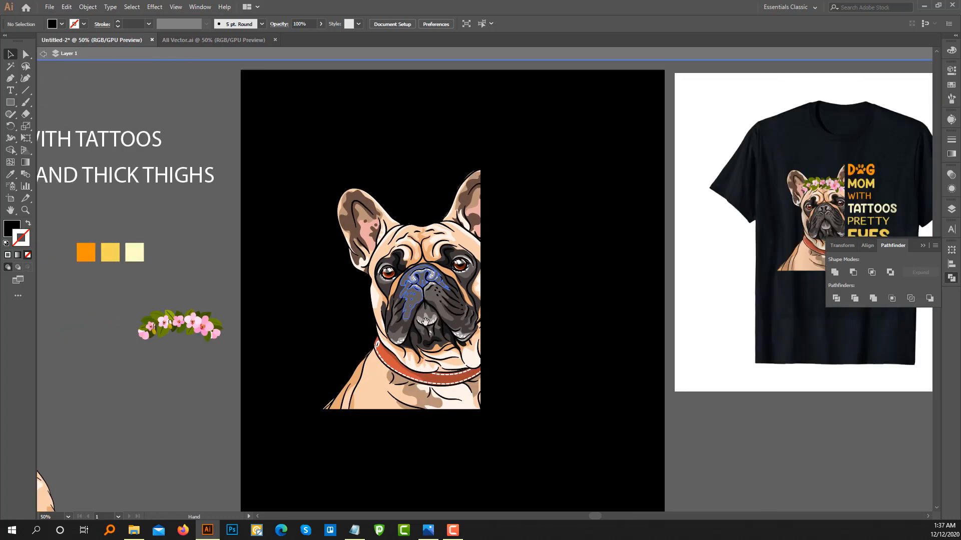
drag(393, 284, 351, 260)
scroll(374, 227, up, 1)
scroll(374, 227, down, 1)
drag(374, 227, 375, 190)
drag(537, 217, 547, 250)
scroll(528, 234, down, 1)
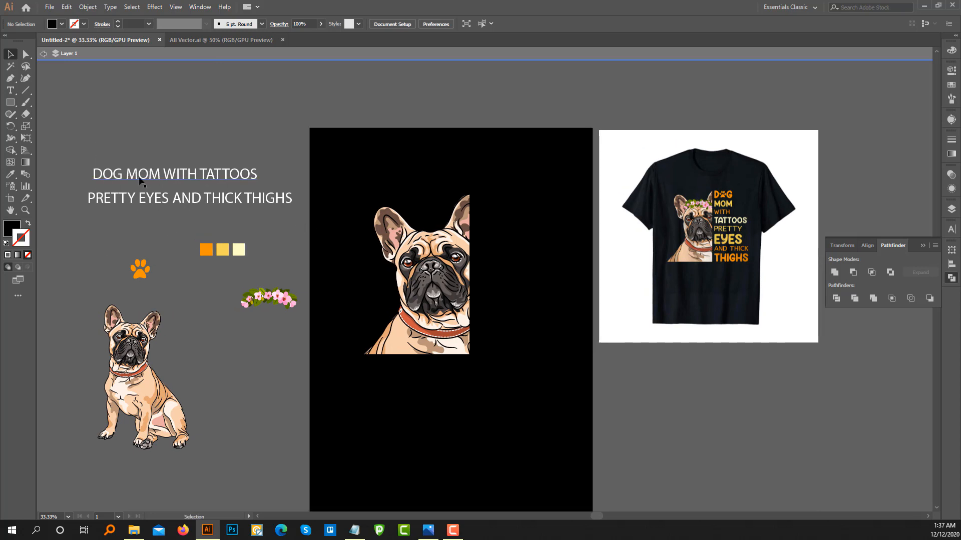
click(130, 177)
click(236, 219)
click(176, 172)
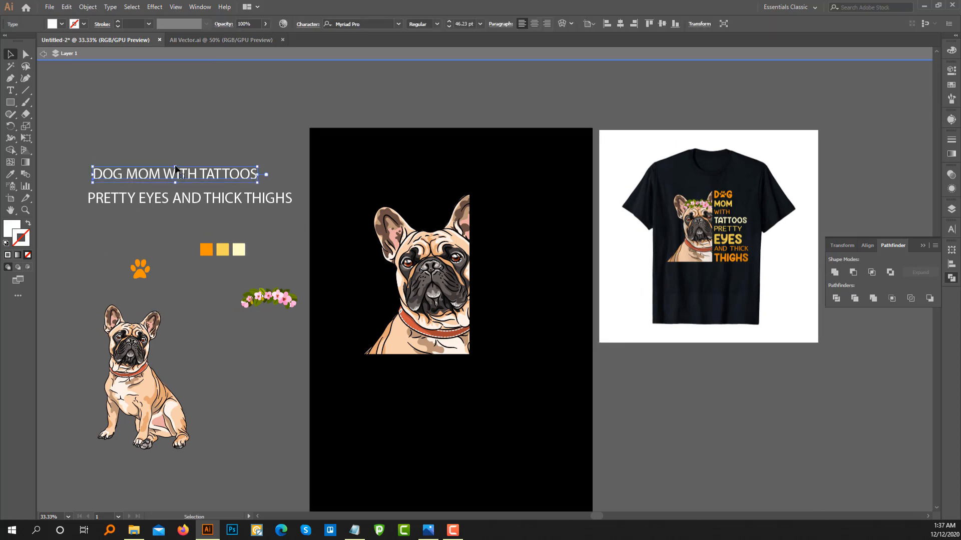
click(158, 232)
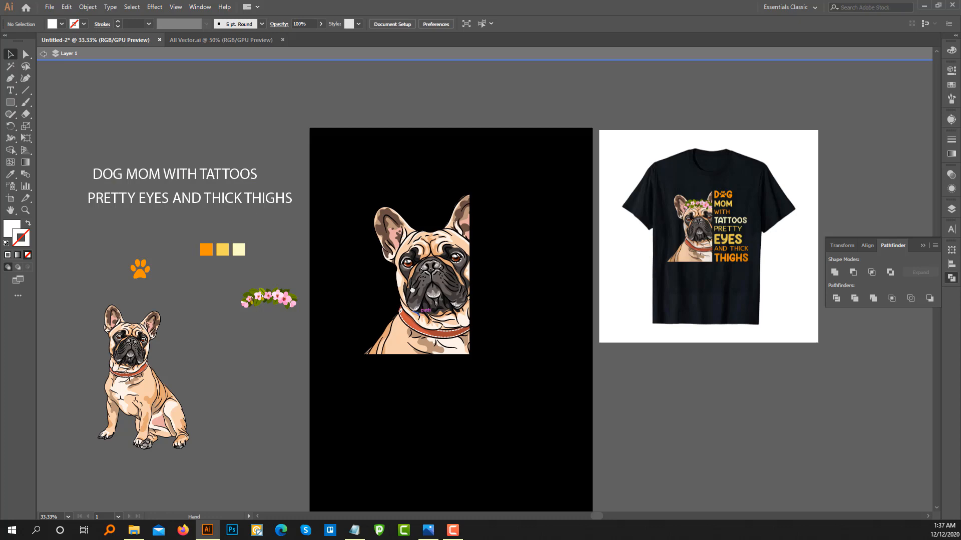
- Move the pink flower crown onto the artboard and place it on top of the dog's head between the ears
scroll(484, 250, up, 1)
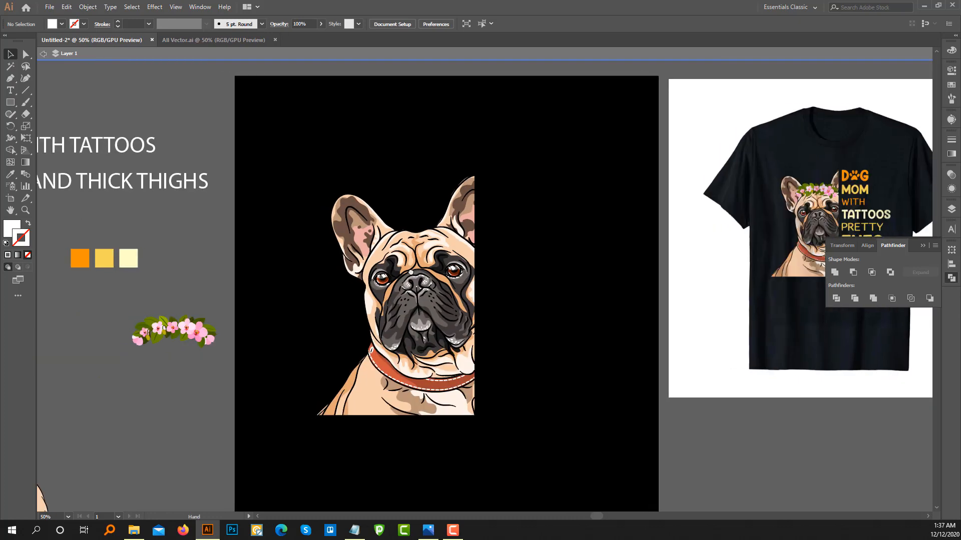
drag(411, 273, 459, 262)
scroll(434, 257, down, 1)
scroll(459, 262, up, 1)
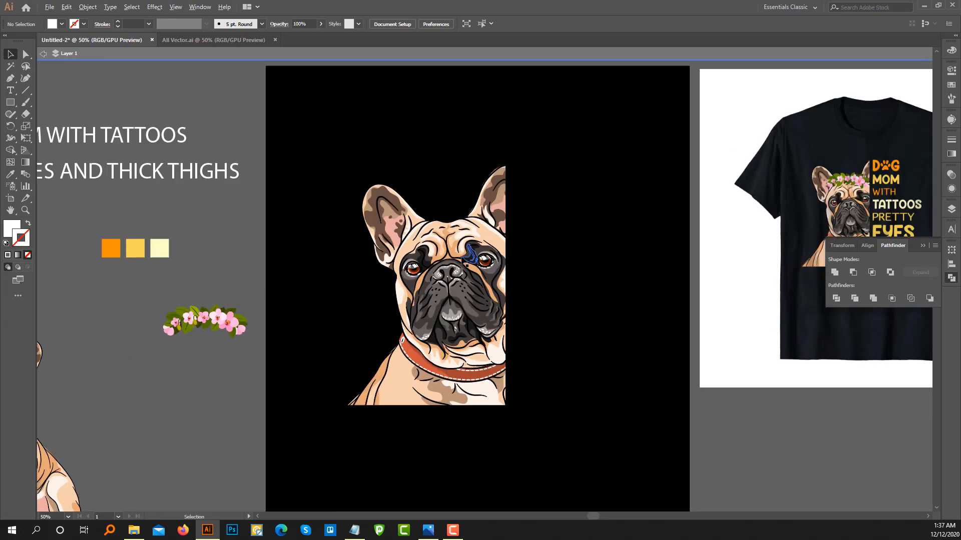
scroll(471, 254, up, 1)
click(196, 334)
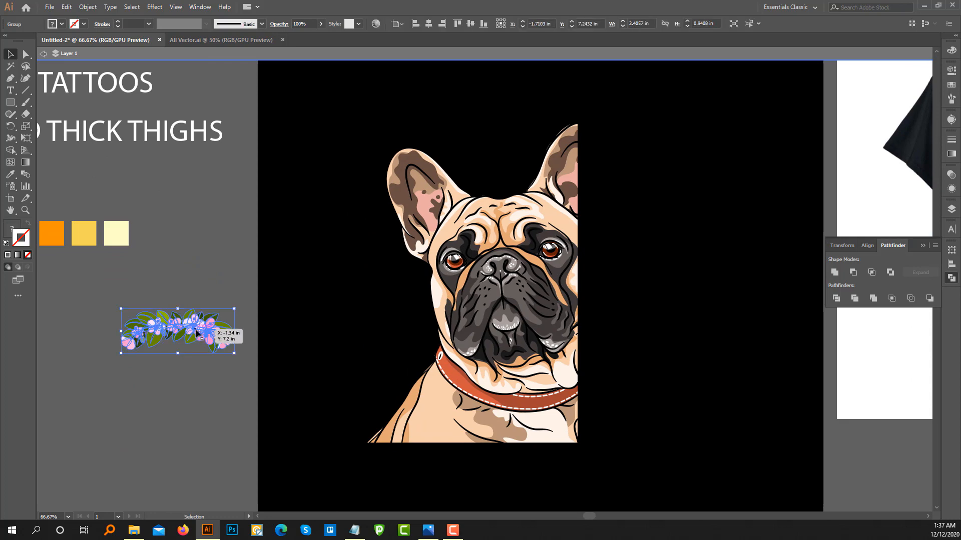
drag(196, 334, 384, 208)
click(370, 221)
scroll(354, 203, up, 2)
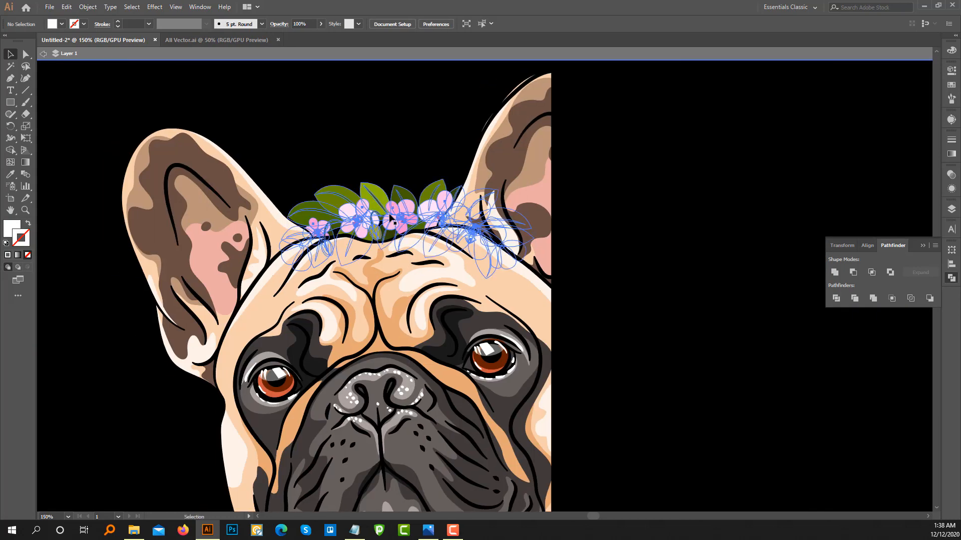
- Bring the flower crown in front of the dog and enlarge it proportionally until it reaches the vertical cut edge
click(398, 206)
right_click(399, 206)
mouse_move(429, 322)
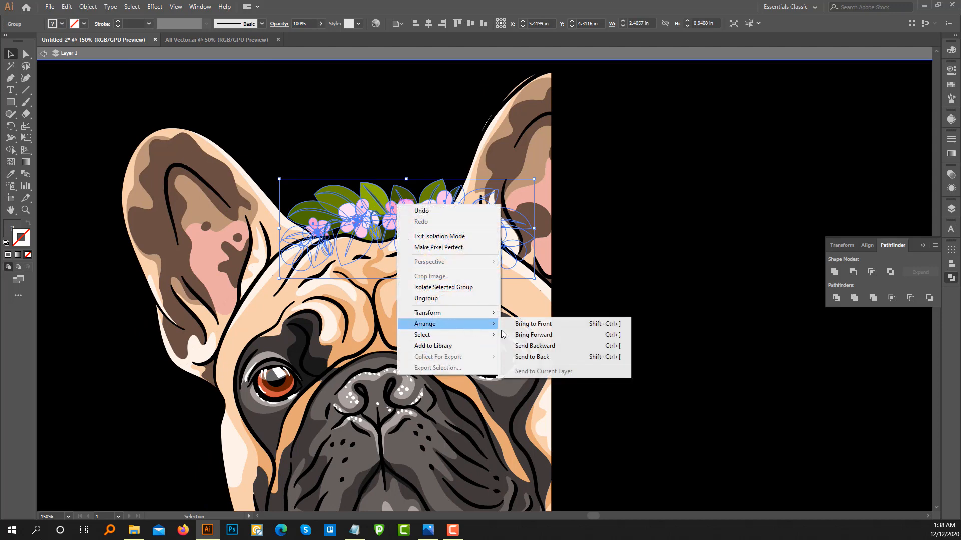
click(545, 324)
click(632, 272)
click(535, 235)
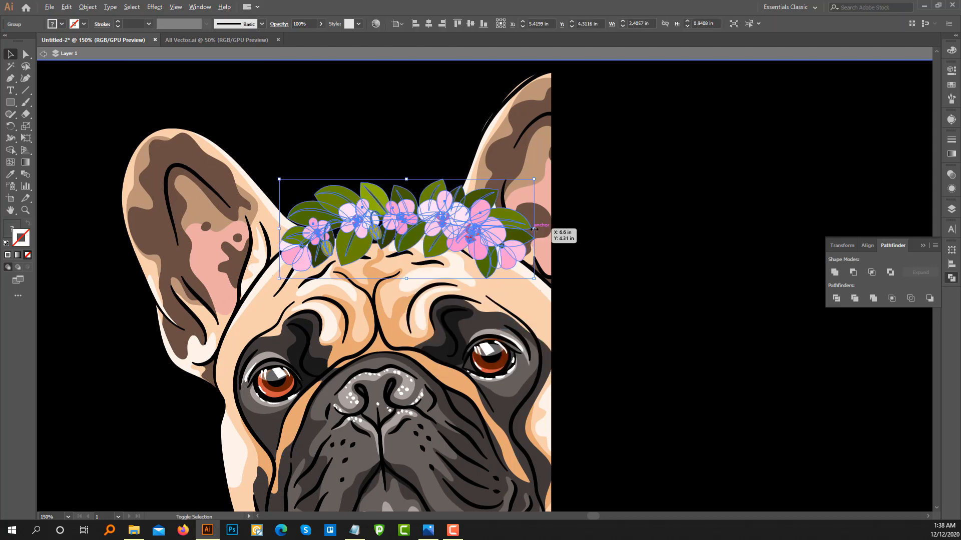
drag(534, 229, 553, 231)
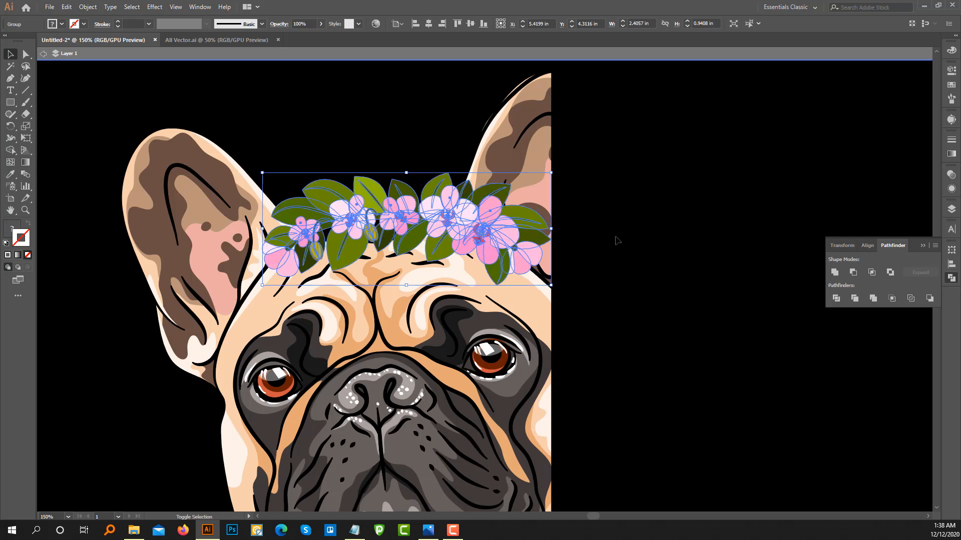
click(617, 241)
scroll(608, 235, down, 3)
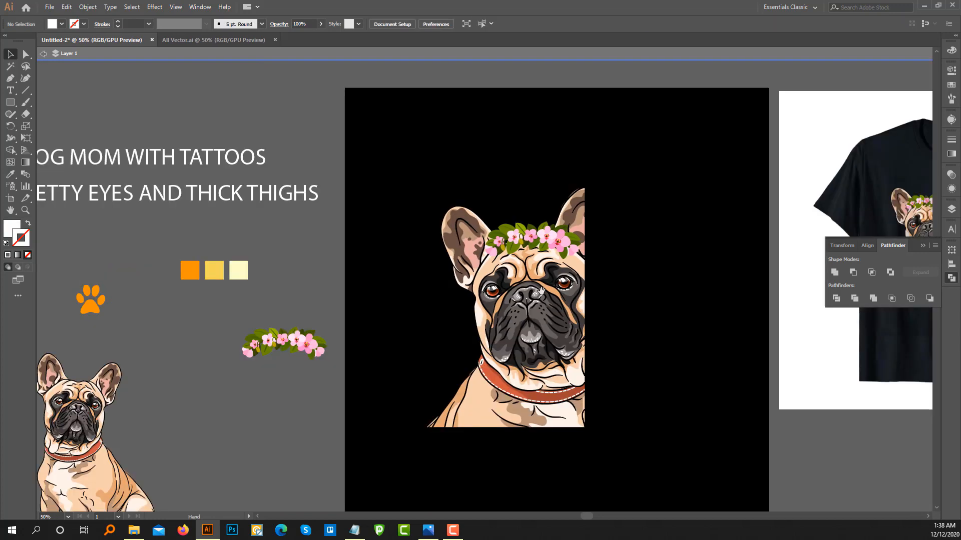
- Enlarge the flower crown slightly more in two adjustments so it spans from the full ear to the vertical cut edge
drag(542, 291, 398, 278)
drag(395, 231, 226, 221)
scroll(391, 261, up, 2)
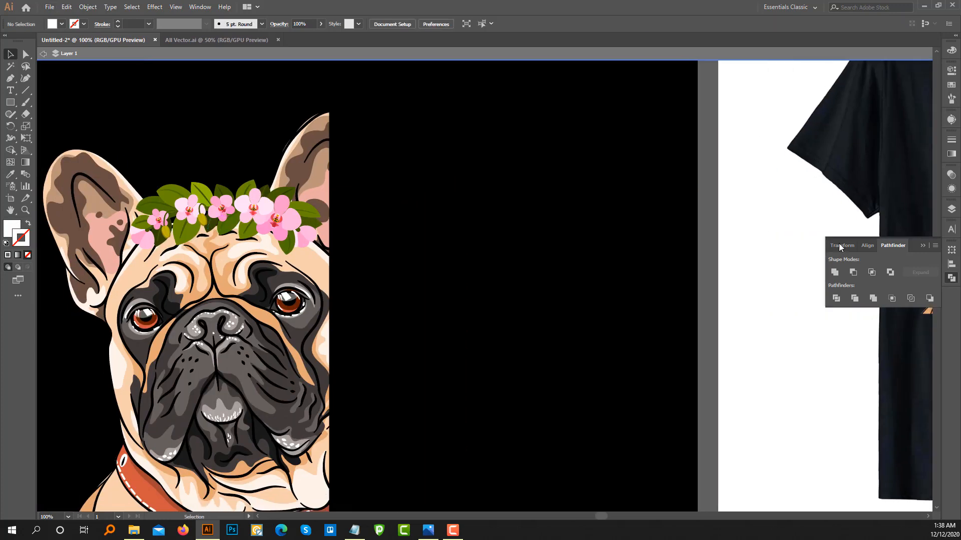
drag(707, 268, 642, 274)
scroll(645, 270, down, 1)
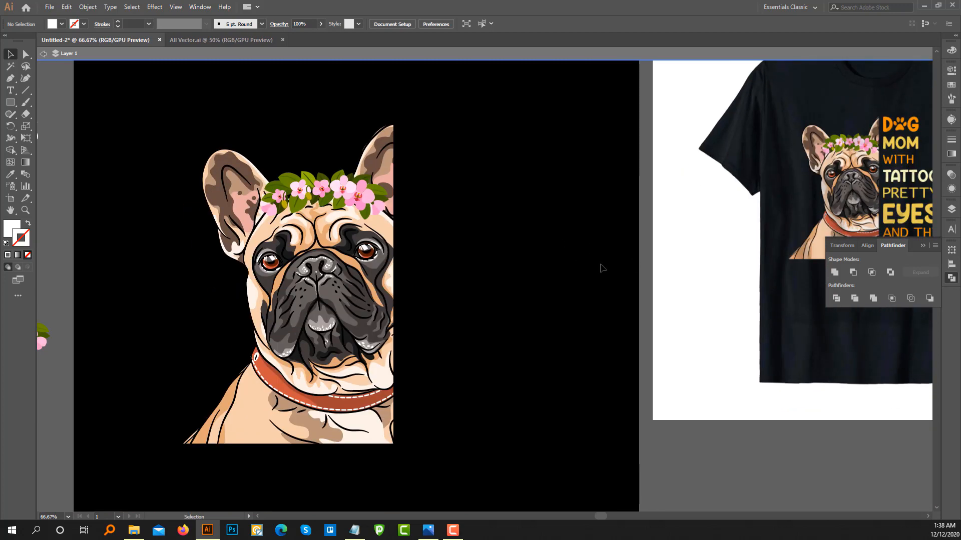
click(315, 197)
drag(390, 196, 394, 195)
key(ctrl+shift+a)
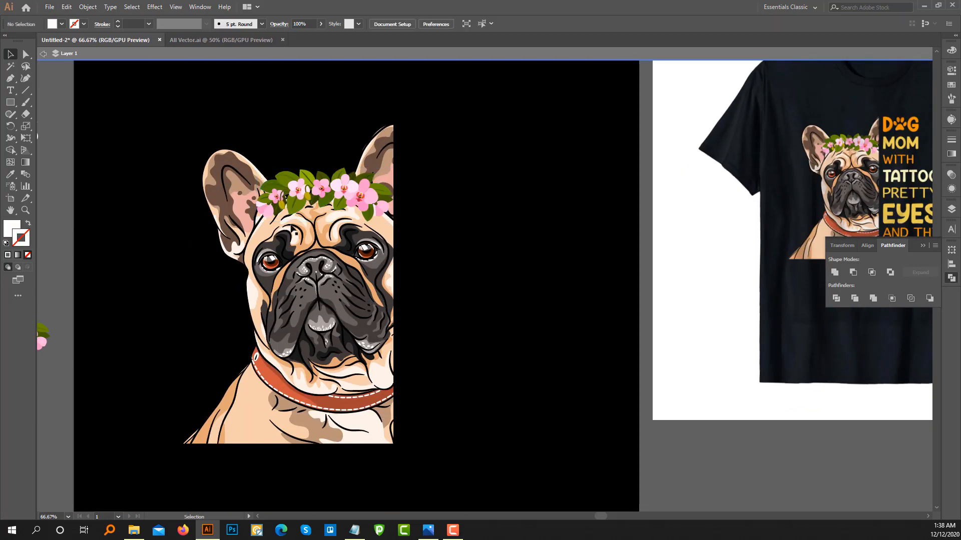
mouse_move(296, 195)
mouse_down()
mouse_move(284, 193)
mouse_move(305, 202)
mouse_up()
scroll(284, 193, up, 1)
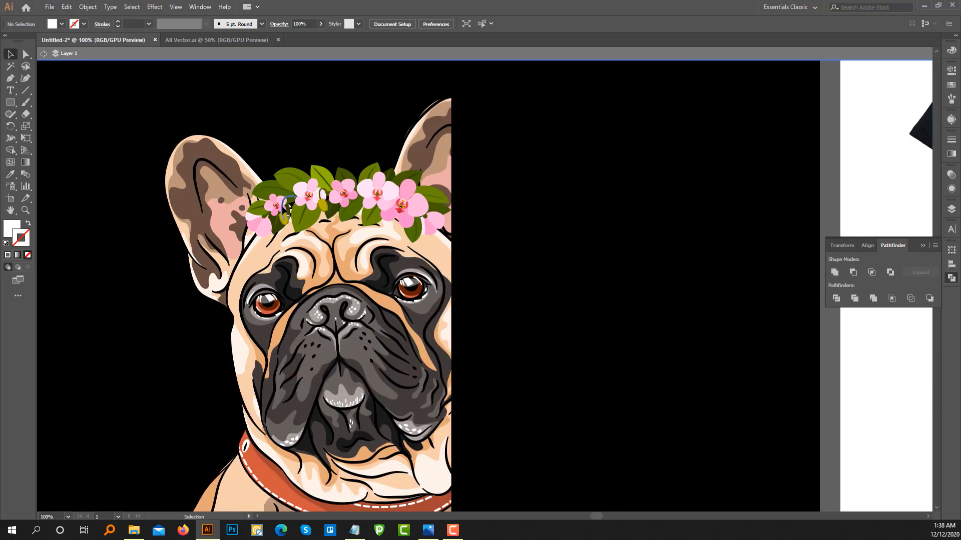
click(283, 201)
drag(245, 204, 235, 203)
click(582, 193)
- Compare the crowned dog's size and placement on the artboard with the T-shirt reference
scroll(574, 185, down, 4)
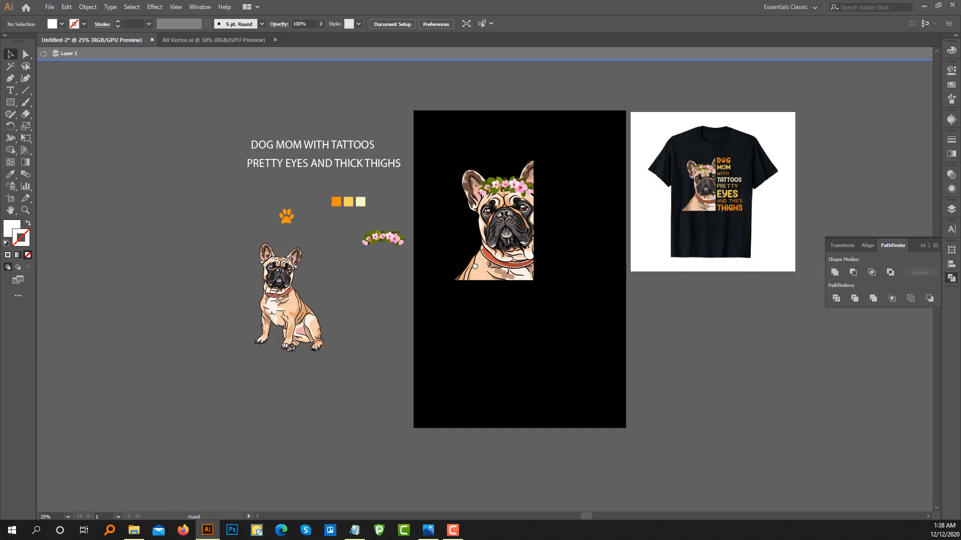
scroll(439, 201, up, 3)
drag(563, 185, 393, 236)
scroll(407, 244, up, 1)
scroll(408, 243, down, 2)
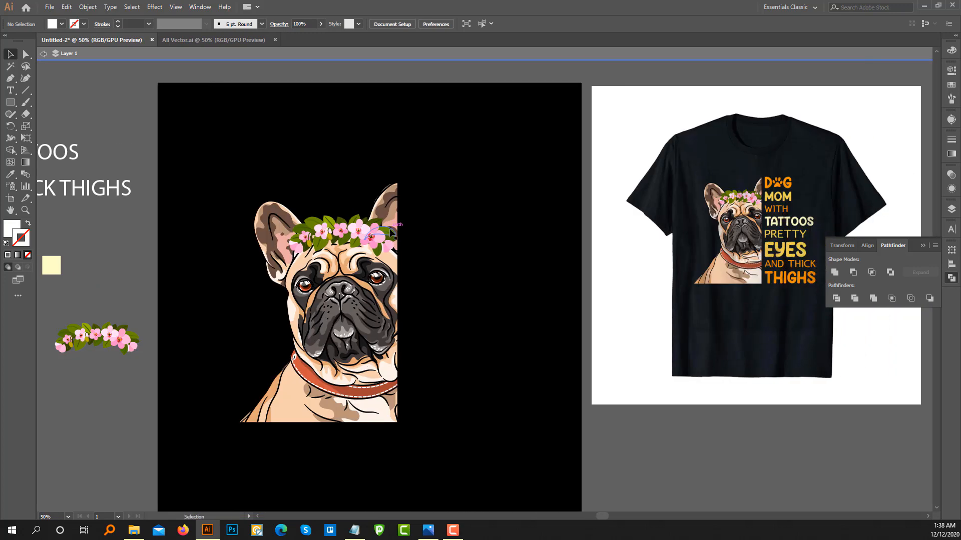
scroll(393, 236, up, 2)
drag(454, 233, 381, 219)
scroll(381, 218, down, 2)
scroll(410, 257, down, 1)
scroll(411, 257, up, 1)
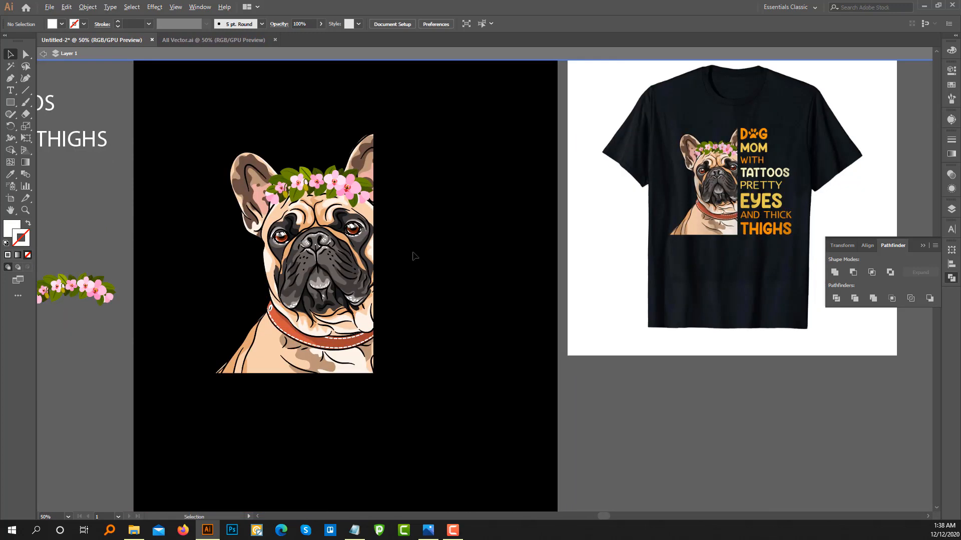
scroll(419, 270, down, 1)
- Move the two slogan text lines up above the artboard and exit isolation mode
drag(141, 220, 329, 269)
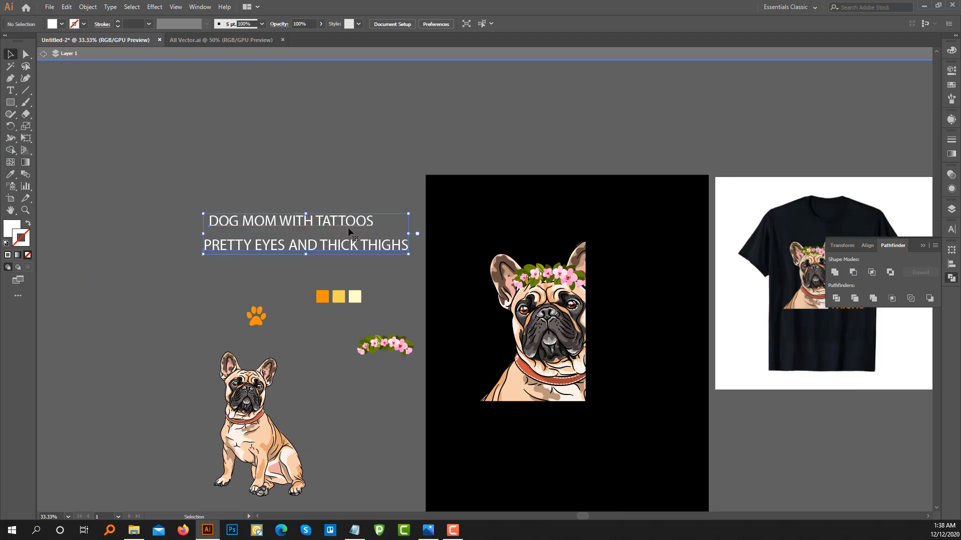
drag(349, 231, 405, 126)
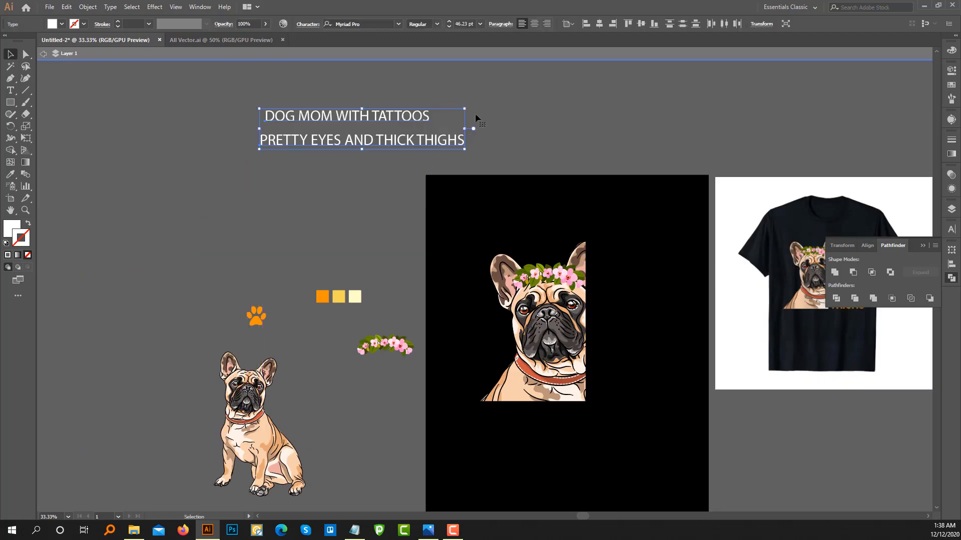
double_click(534, 120)
drag(339, 136, 336, 217)
scroll(383, 225, up, 1)
- Collapse the floating Pathfinder panel so the whole T-shirt reference is unobstructed beside the artboard and slogan
click(922, 246)
scroll(751, 161, down, 2)
drag(704, 200, 518, 219)
scroll(280, 175, up, 1)
drag(277, 175, 250, 127)
click(241, 199)
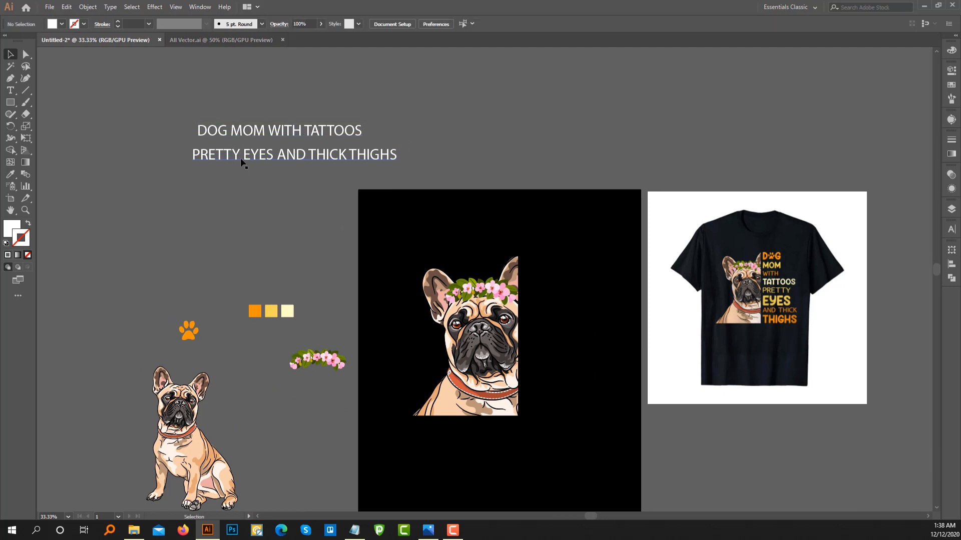
- Copy the word DOG from the first slogan line and place it beside the cropped dog's cut edge at ear height
key(t)
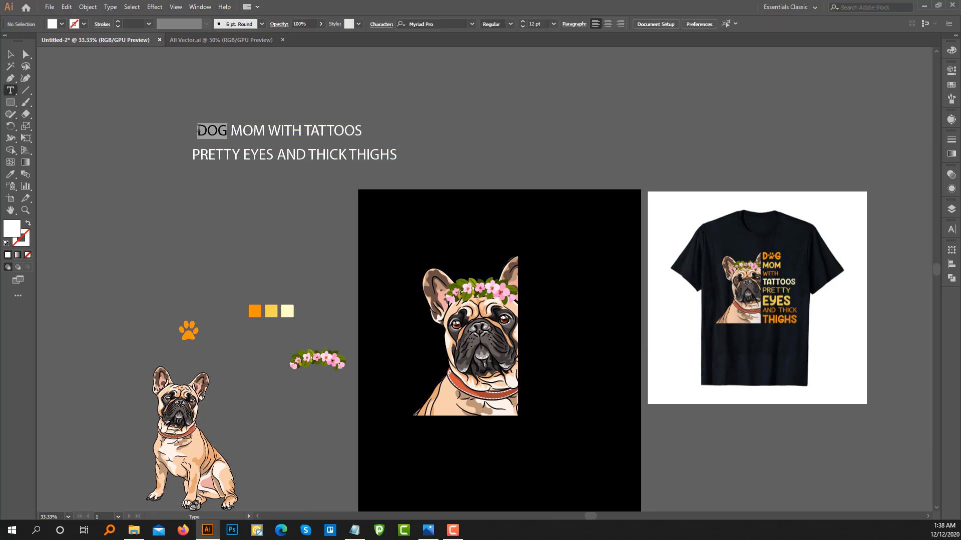
key(ctrl+c)
key(ctrl+v)
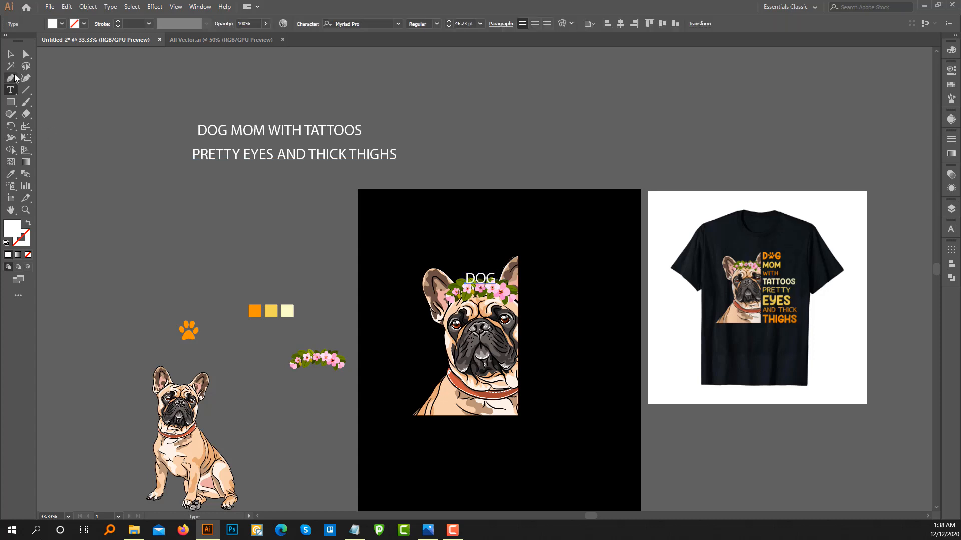
drag(488, 289, 563, 274)
key(ctrl+shift+a)
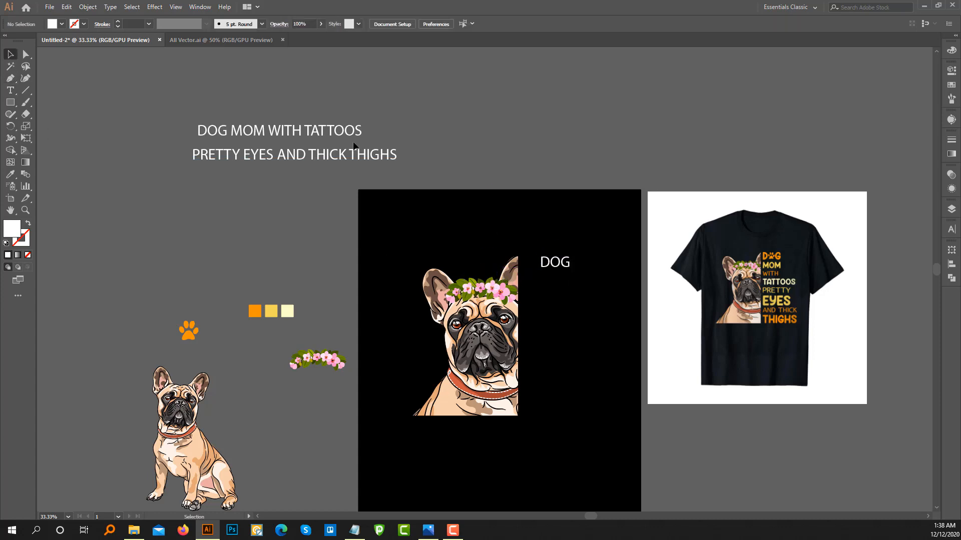
- Copy the word MOM from the first slogan line and place it directly below DOG, aligned to its left edge
key(t)
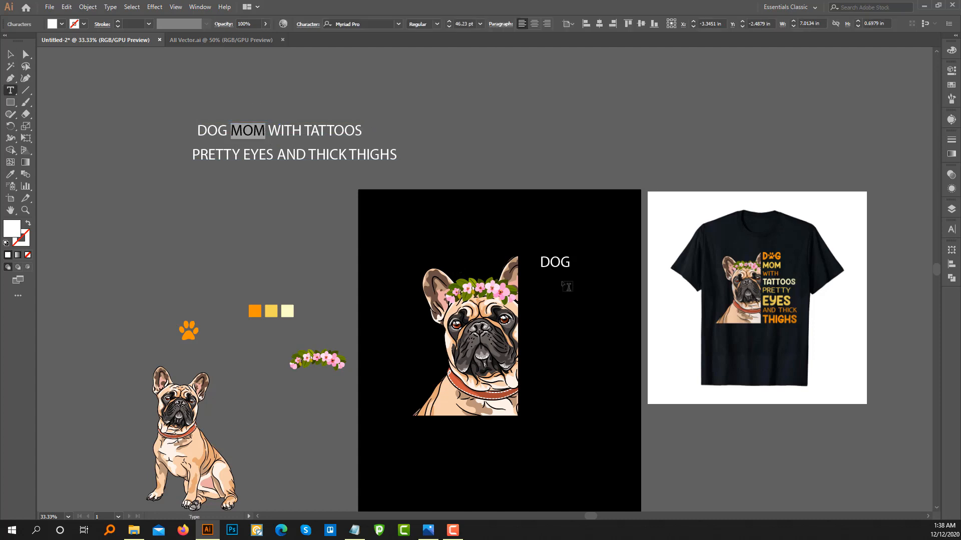
key(ctrl+v)
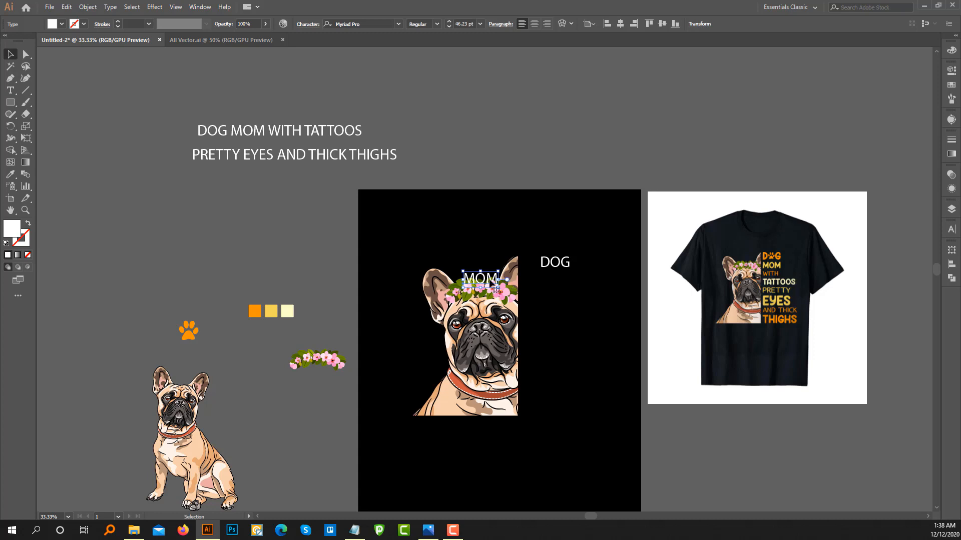
drag(480, 278, 557, 280)
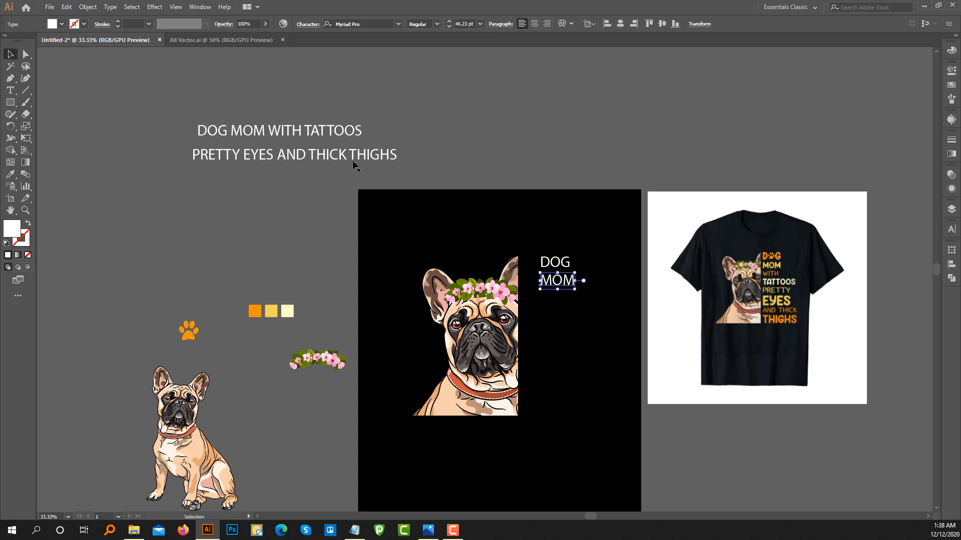
- Copy the word WITH from the first slogan line and place it as separate text below MOM
key(t)
drag(269, 128, 307, 131)
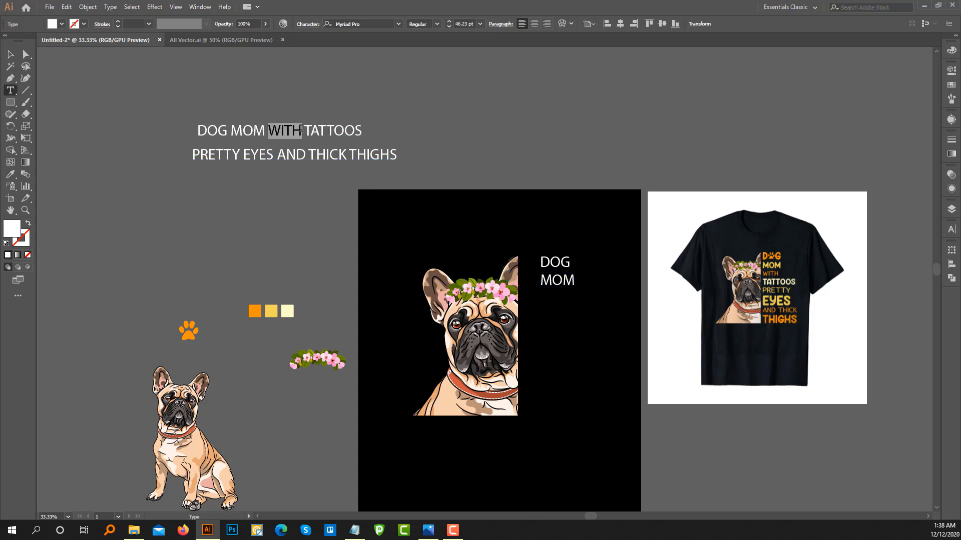
key(ctrl+c)
ctrl+click(546, 319)
key(ctrl+v)
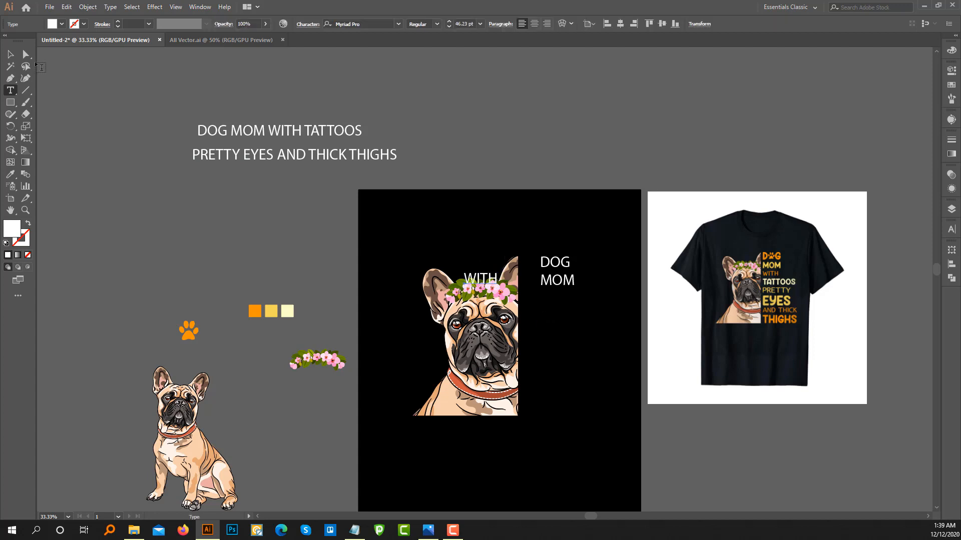
click(10, 55)
drag(480, 279, 552, 301)
- Copy the word TATTOOS from the first slogan line and place it as separate text below WITH
key(t)
drag(307, 132, 363, 129)
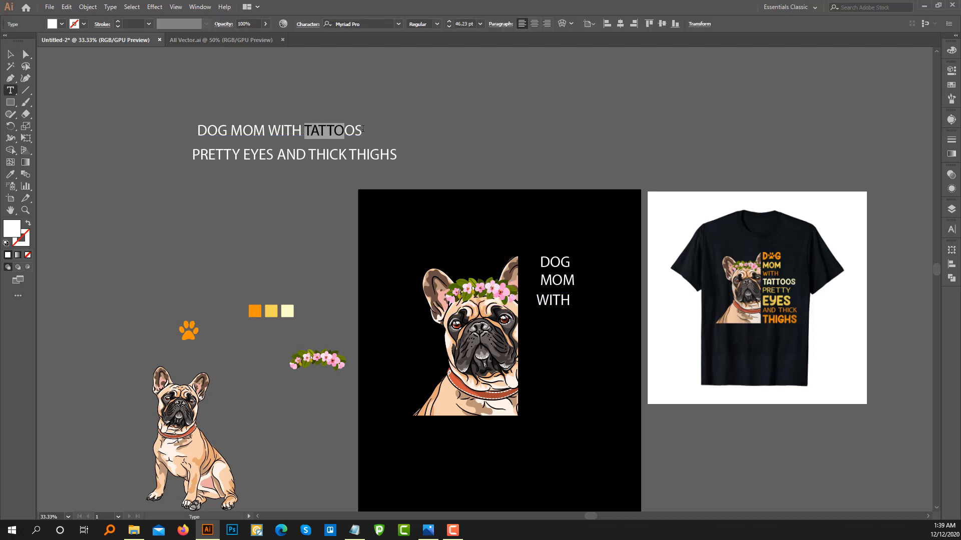
key(ctrl+c)
key(Escape)
key(ctrl+shift+a)
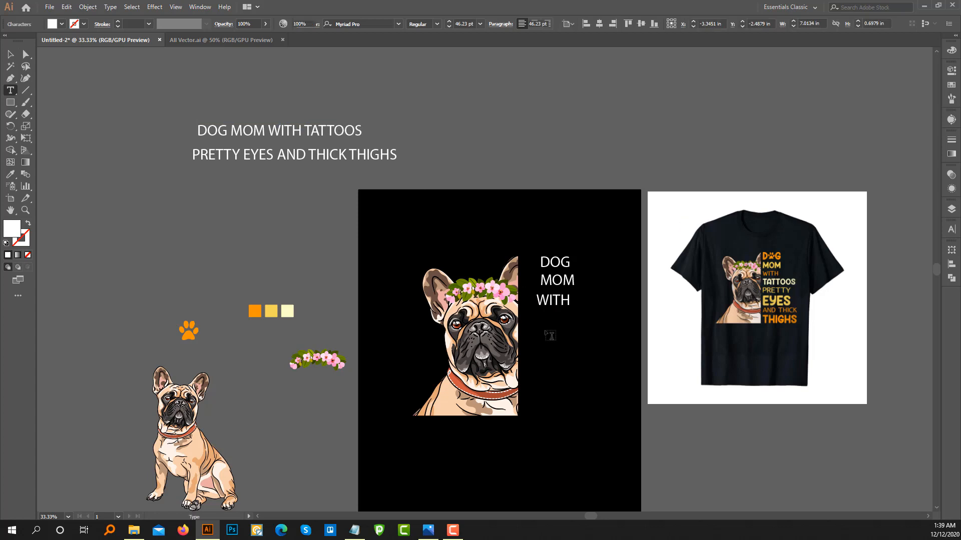
key(ctrl+v)
click(10, 57)
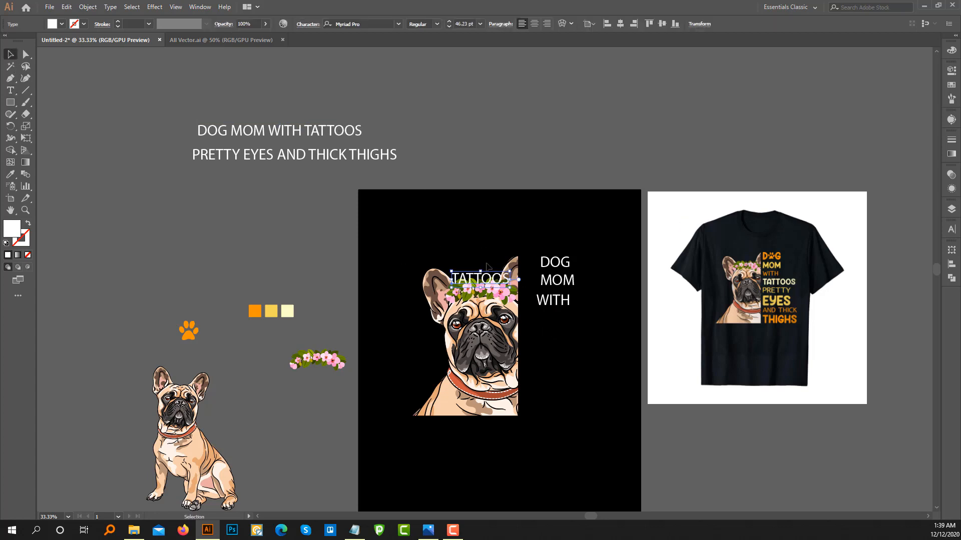
drag(488, 273, 564, 318)
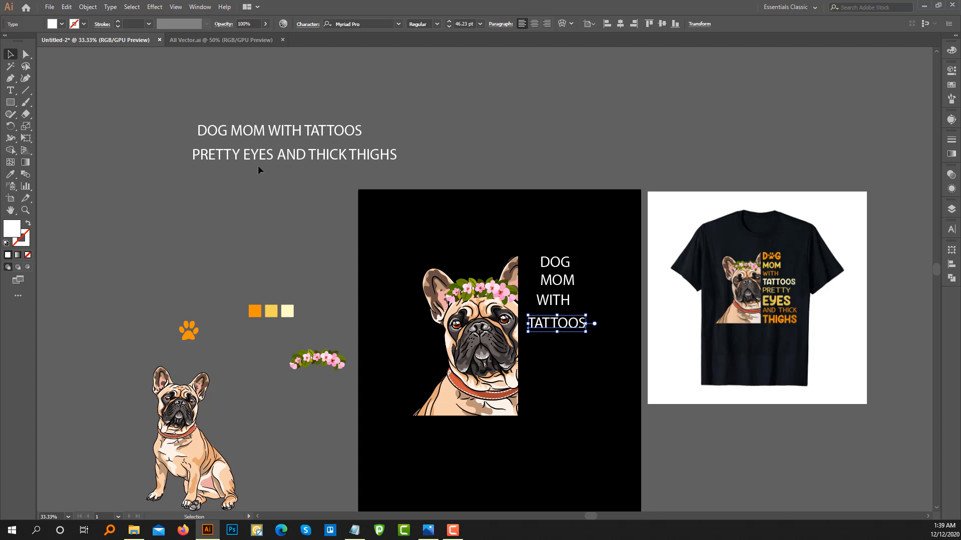
key(t)
key(ctrl+shift+a)
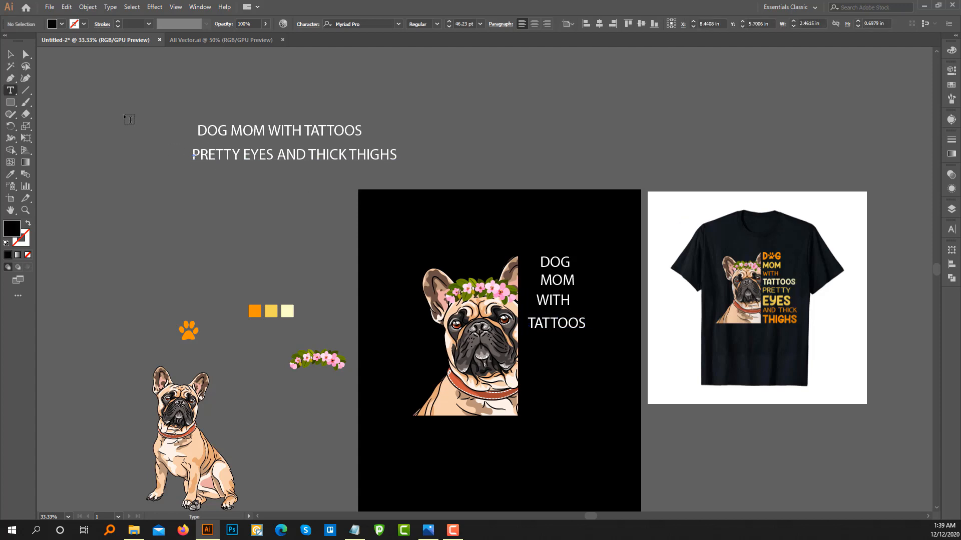
click(5, 59)
click(150, 192)
- Copy the word PRETTY from the second slogan line
scroll(190, 163, up, 5)
drag(191, 164, 301, 278)
click(303, 237)
click(276, 261)
click(301, 279)
scroll(305, 228, down, 1)
drag(310, 228, 232, 218)
scroll(215, 190, down, 2)
click(226, 194)
scroll(227, 190, up, 3)
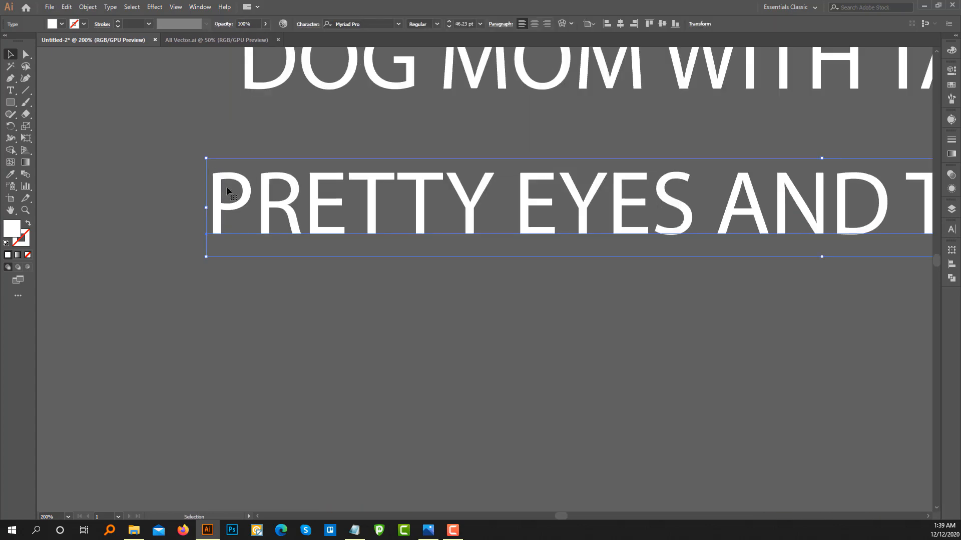
key(t)
drag(215, 180, 492, 196)
key(ctrl+c)
- Paste the word PRETTY as separate text and place it below TATTOOS beside the dog
click(10, 54)
scroll(560, 327, down, 6)
drag(582, 325, 234, 208)
scroll(411, 307, up, 2)
drag(395, 350, 320, 290)
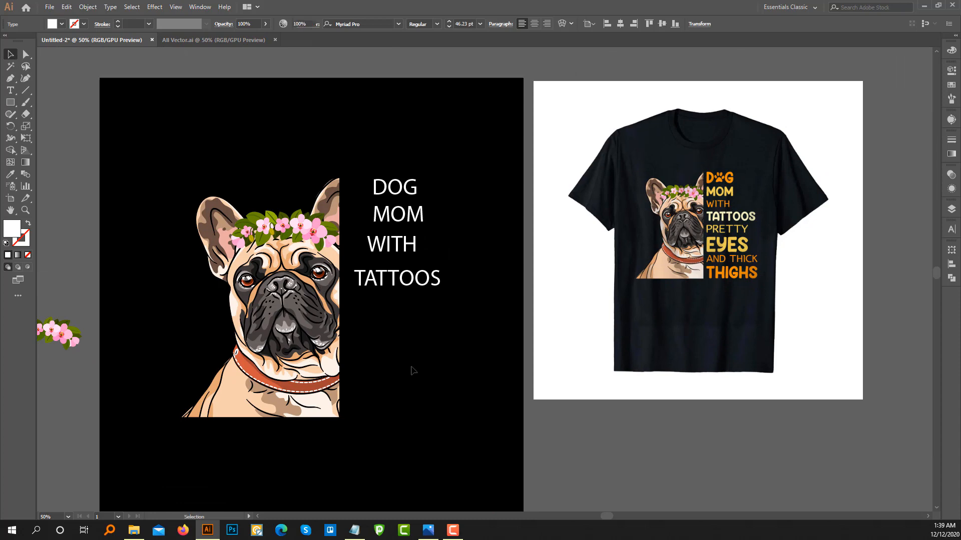
key(ctrl+v)
drag(476, 282, 403, 310)
- Copy the word EYES from the second slogan line and place it as separate text below PRETTY
scroll(419, 321, down, 3)
scroll(426, 319, up, 2)
drag(245, 270, 225, 283)
key(t)
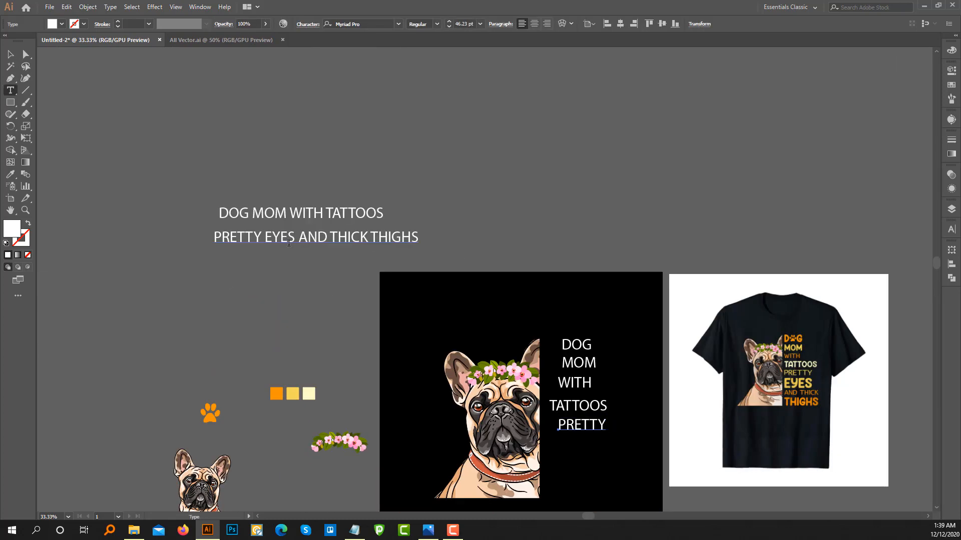
drag(266, 237, 299, 235)
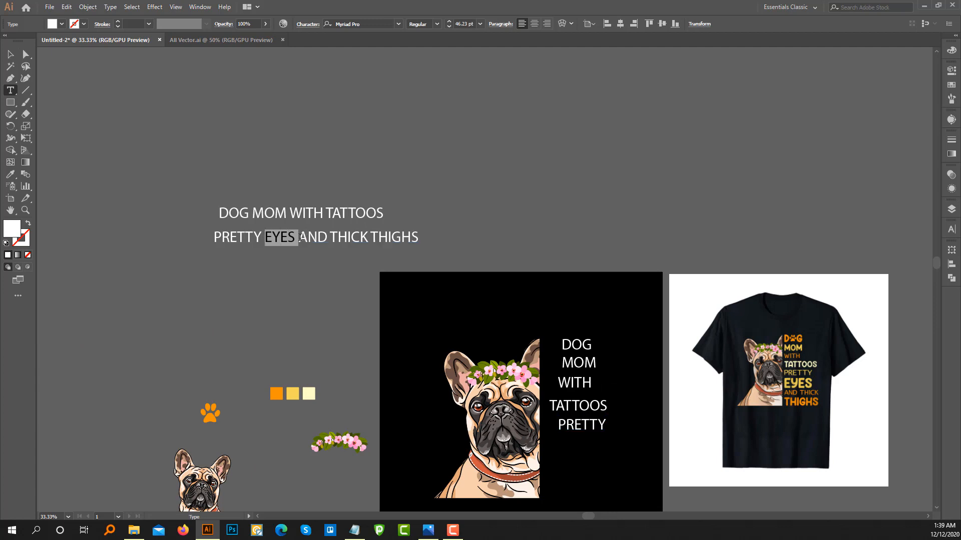
key(ctrl+c)
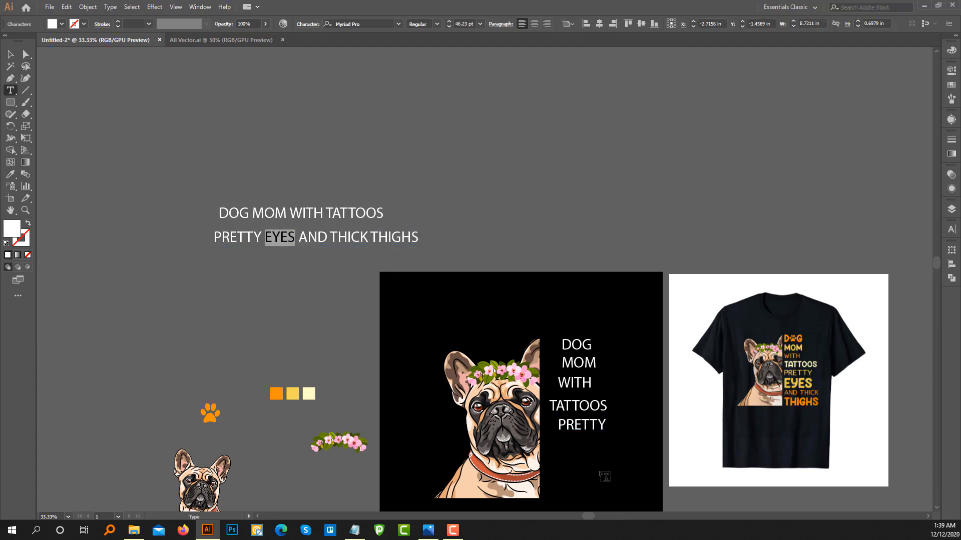
ctrl+click(596, 460)
key(ctrl+v)
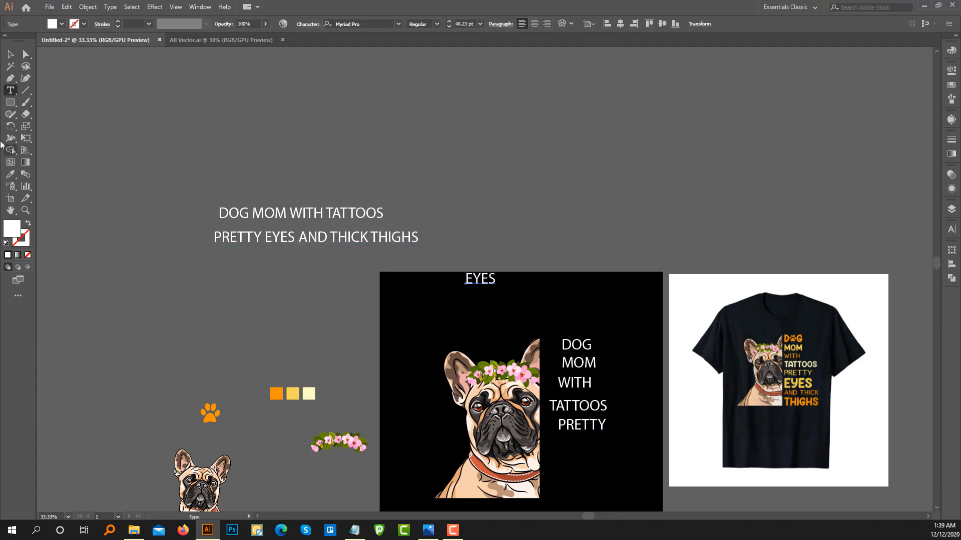
click(9, 56)
drag(495, 289, 512, 464)
- Copy AND THICK from the second slogan line as separate text below EYES, and tighten the spacing between EYES and PRETTY
scroll(296, 196, down, 3)
key(t)
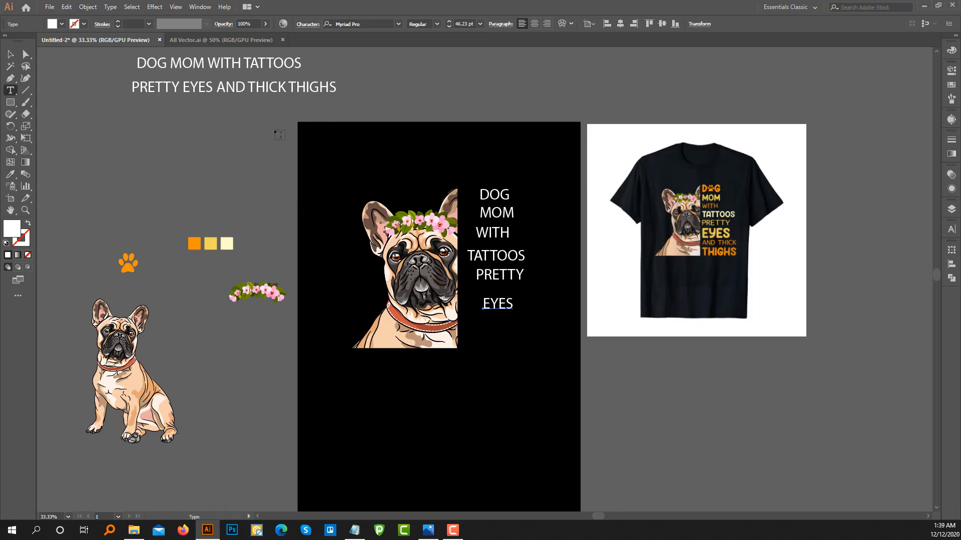
drag(217, 86, 287, 88)
click(508, 341)
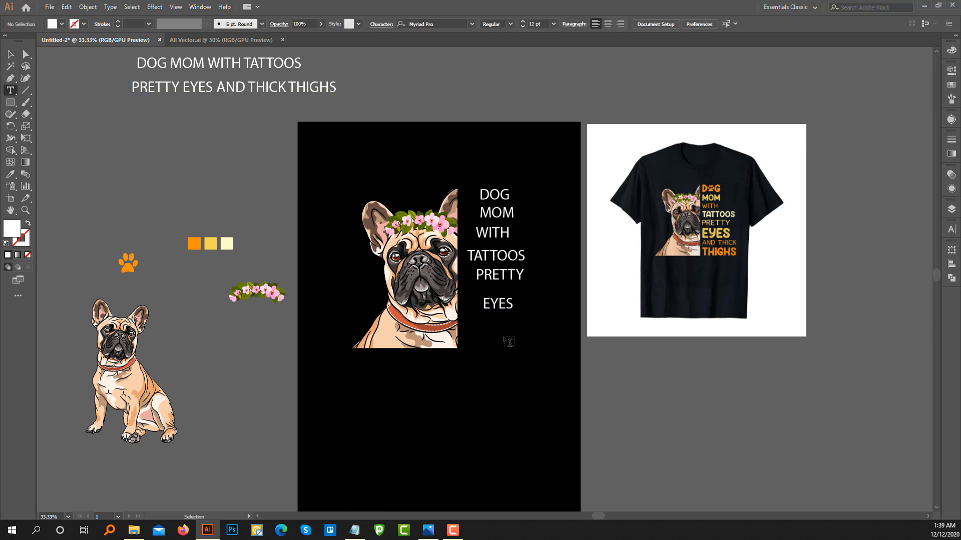
key(ctrl+v)
click(11, 55)
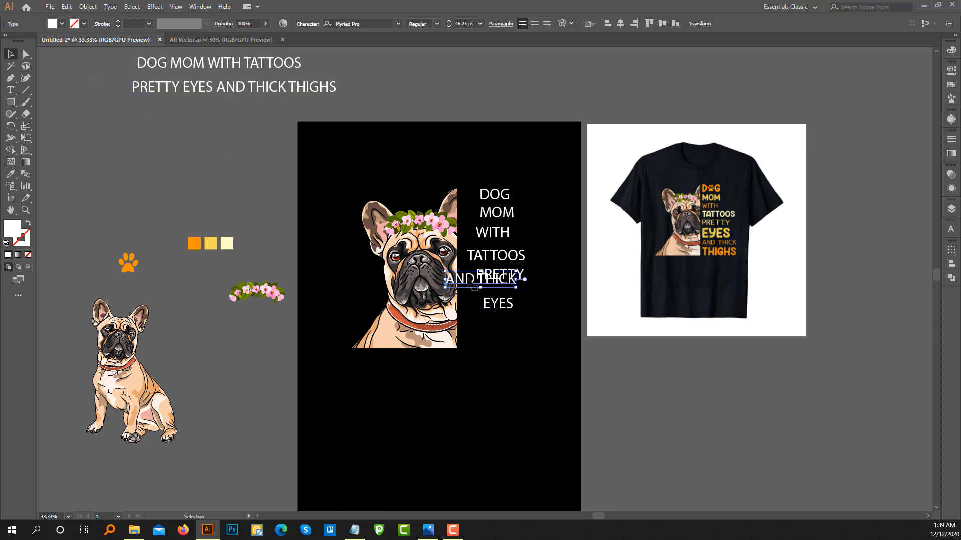
drag(468, 281, 499, 292)
drag(507, 327, 504, 315)
click(506, 299)
- Copy the word THIGHS from the second slogan line and place it as separate text below AND THICK
key(t)
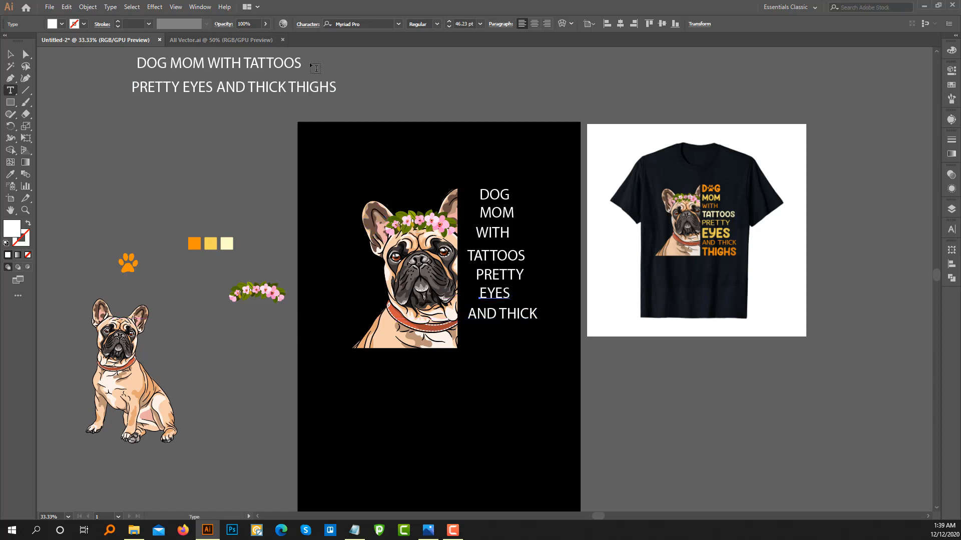
drag(289, 87, 337, 89)
key(ctrl+c)
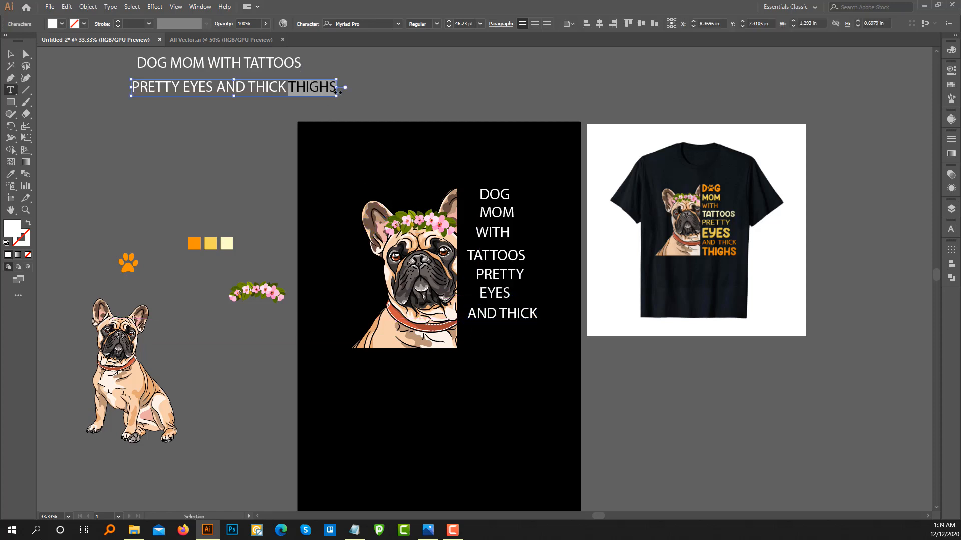
click(518, 350)
key(ctrl+v)
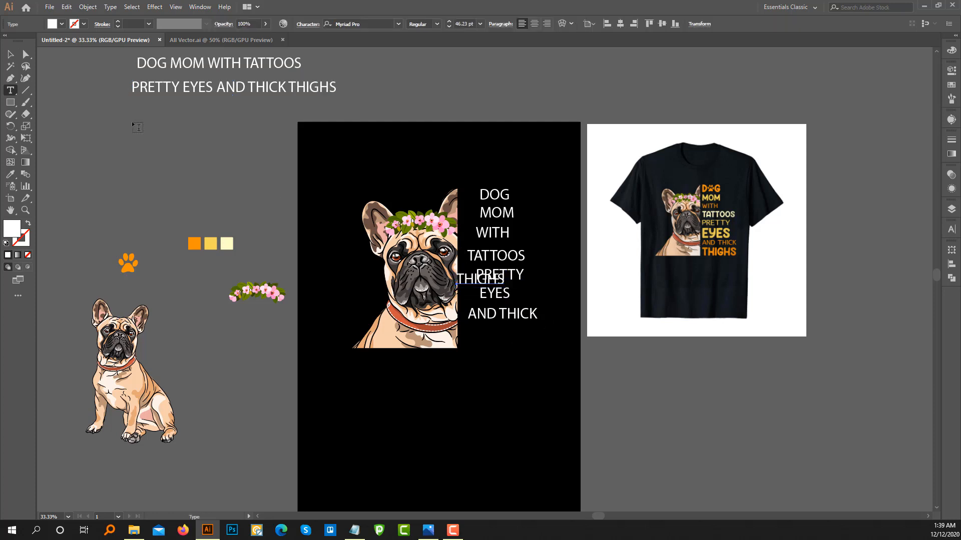
click(11, 55)
drag(468, 288, 487, 344)
click(562, 252)
- Compare the stacked slogan words beside the dog with the layout on the reference T-shirt
scroll(492, 320, up, 2)
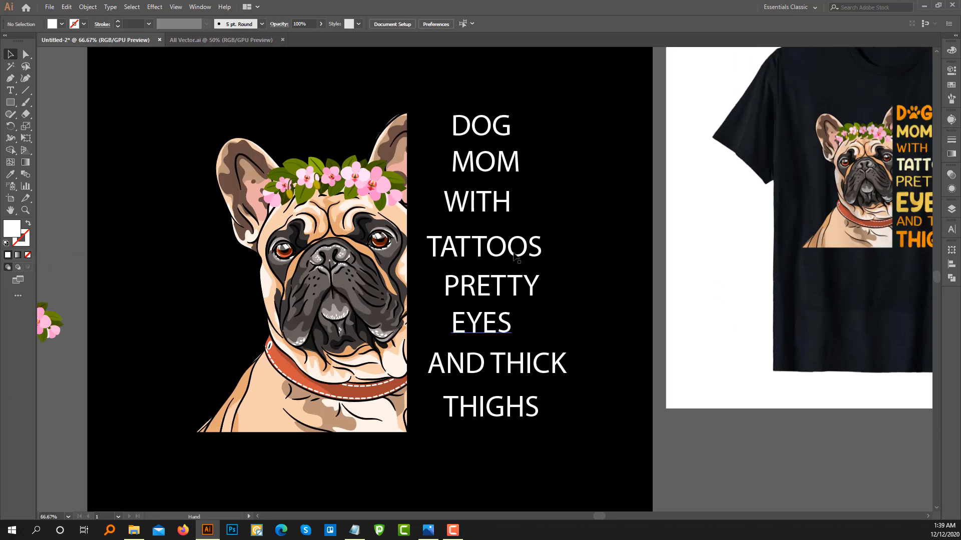
scroll(426, 280, down, 1)
scroll(453, 280, up, 2)
scroll(450, 221, down, 2)
scroll(461, 247, left, 1)
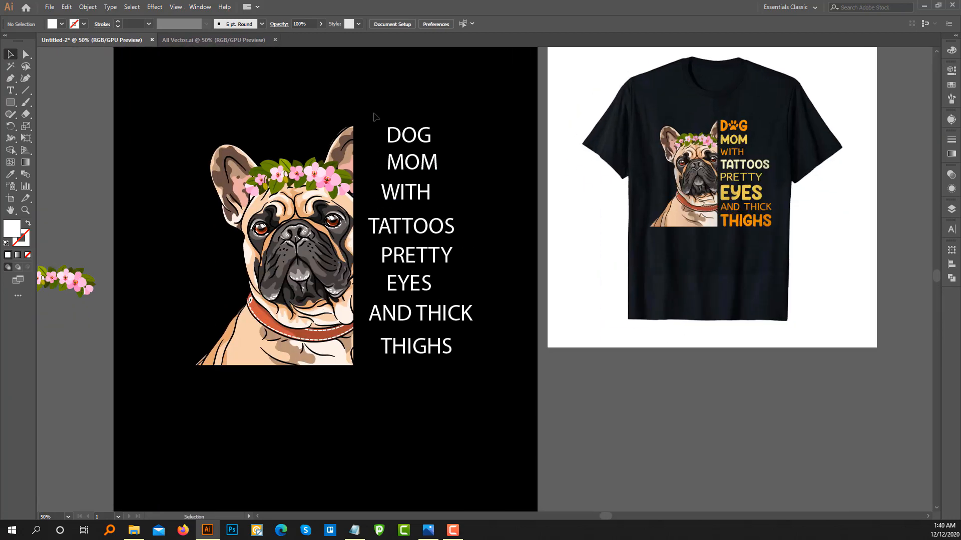
drag(373, 118, 481, 413)
click(524, 226)
scroll(509, 225, down, 1)
drag(434, 274, 487, 360)
scroll(441, 270, up, 2)
scroll(443, 270, down, 1)
scroll(453, 270, down, 1)
drag(483, 305, 388, 253)
scroll(434, 245, up, 2)
scroll(435, 247, down, 1)
drag(339, 152, 438, 420)
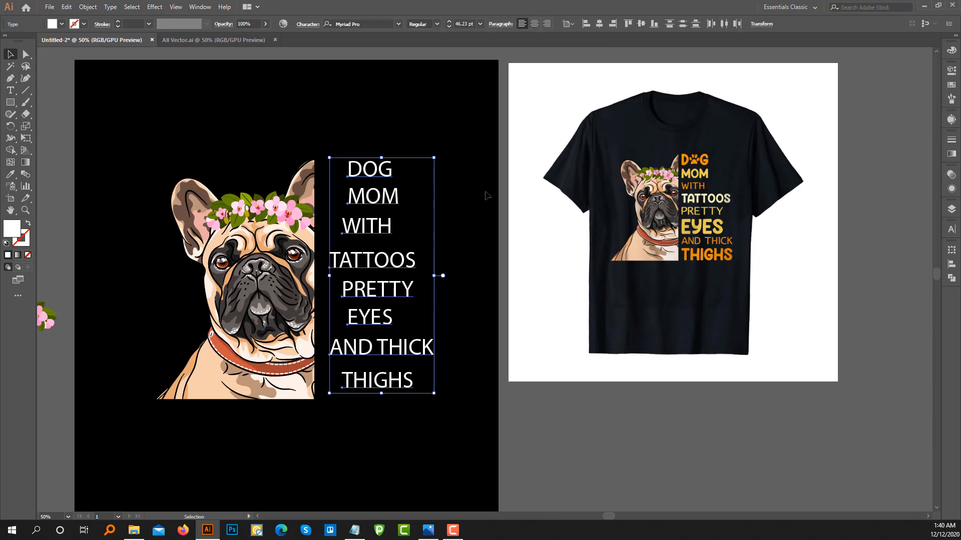
click(449, 136)
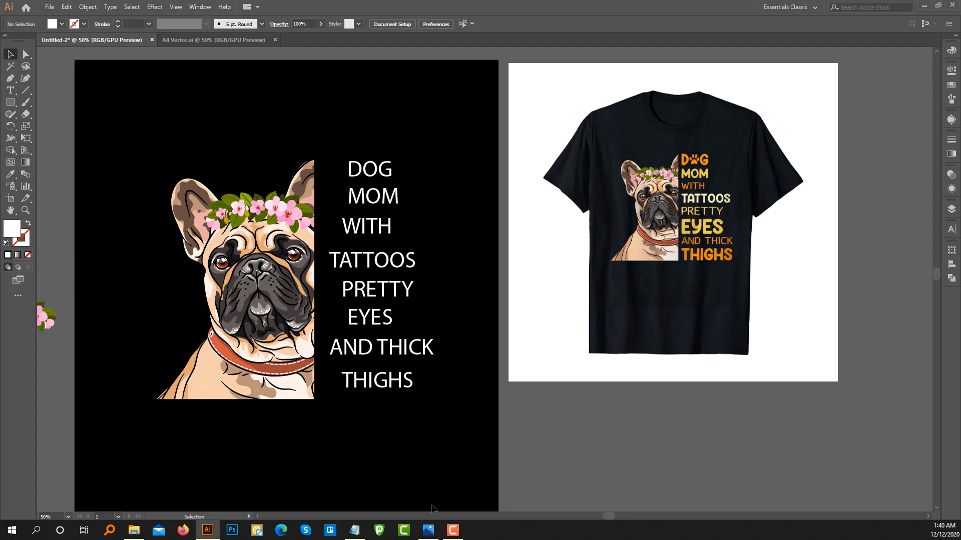
- Switch to the Notepad tutorial text, check the font names listed for the design, and return to the artwork
click(354, 530)
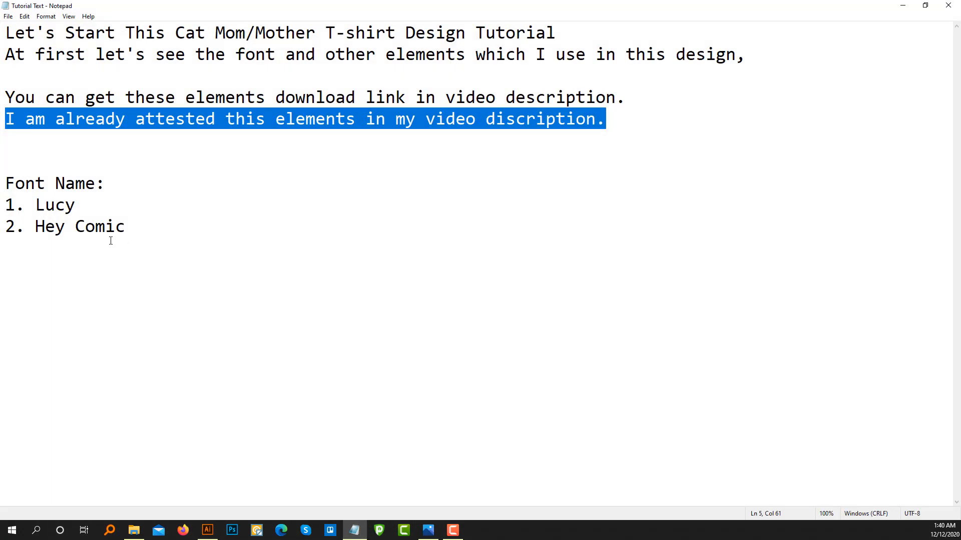
drag(126, 228, 34, 227)
click(103, 268)
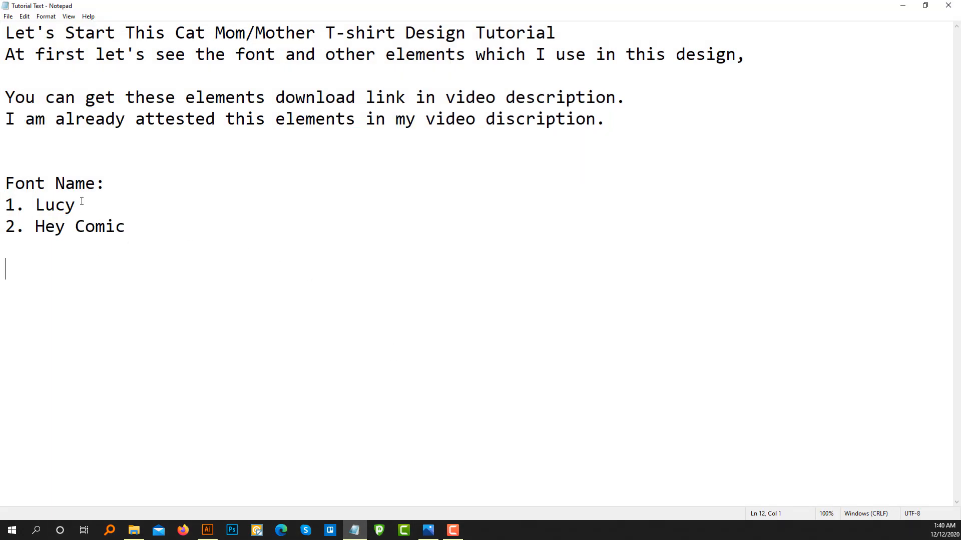
drag(82, 201, 36, 204)
click(142, 217)
click(904, 8)
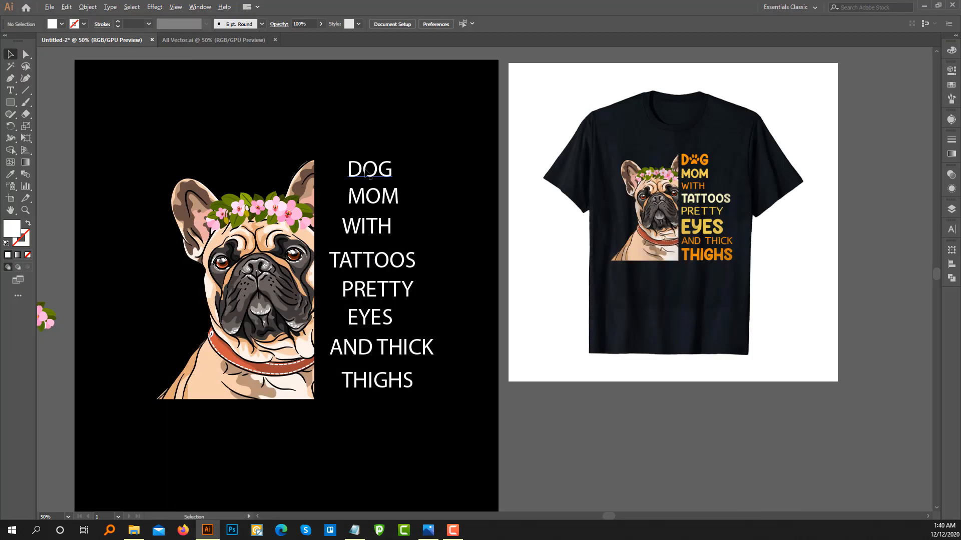
- Set the font of the word DOG to Hey Comic
scroll(367, 173, up, 2)
drag(367, 173, 319, 183)
scroll(292, 199, down, 1)
click(319, 182)
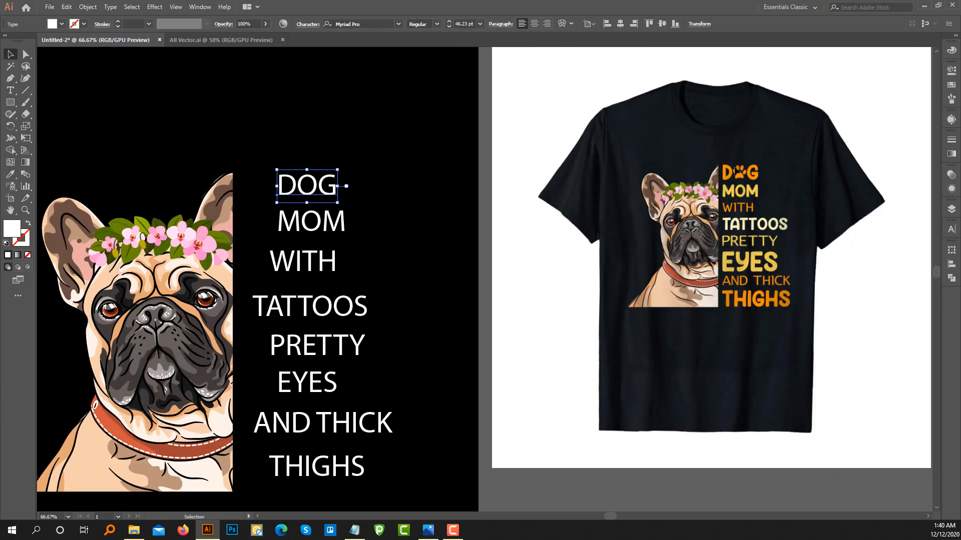
click(373, 21)
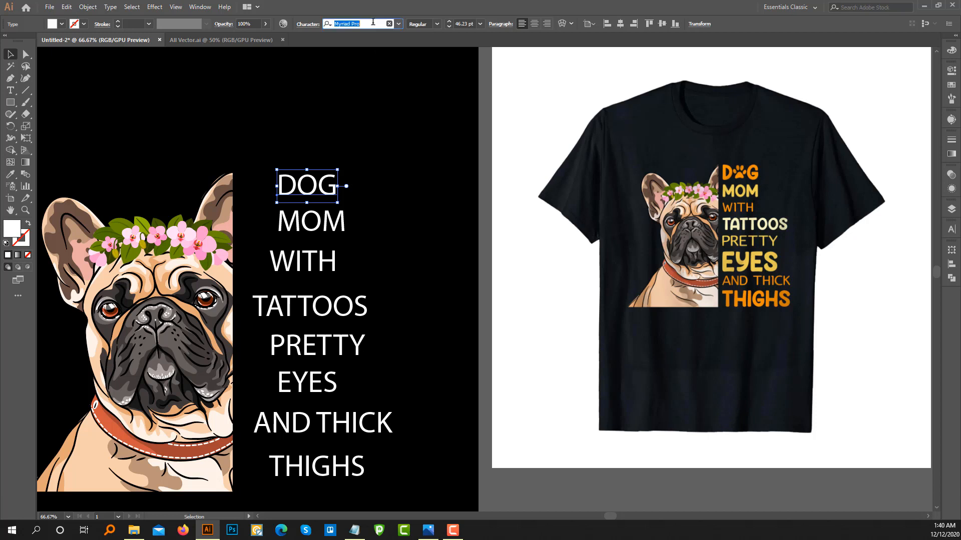
text(he)
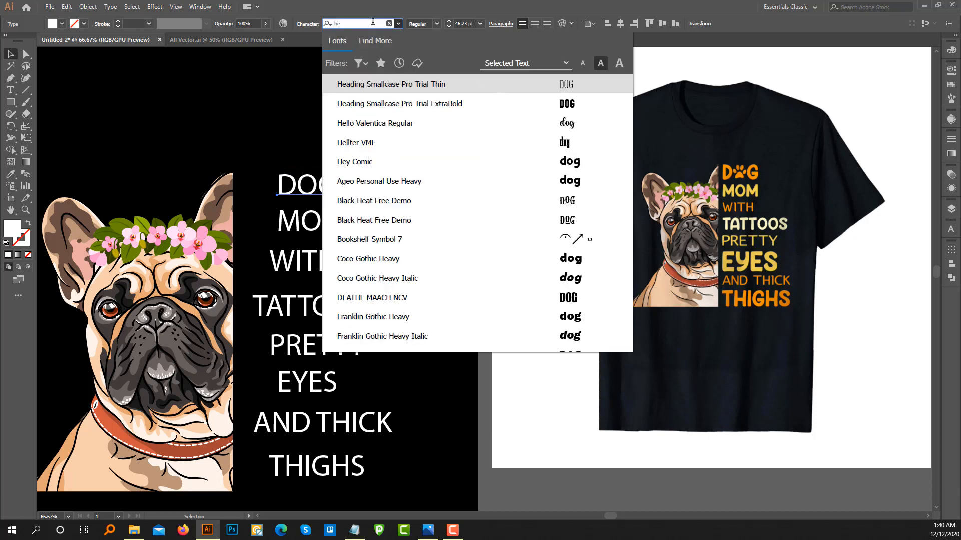
click(370, 162)
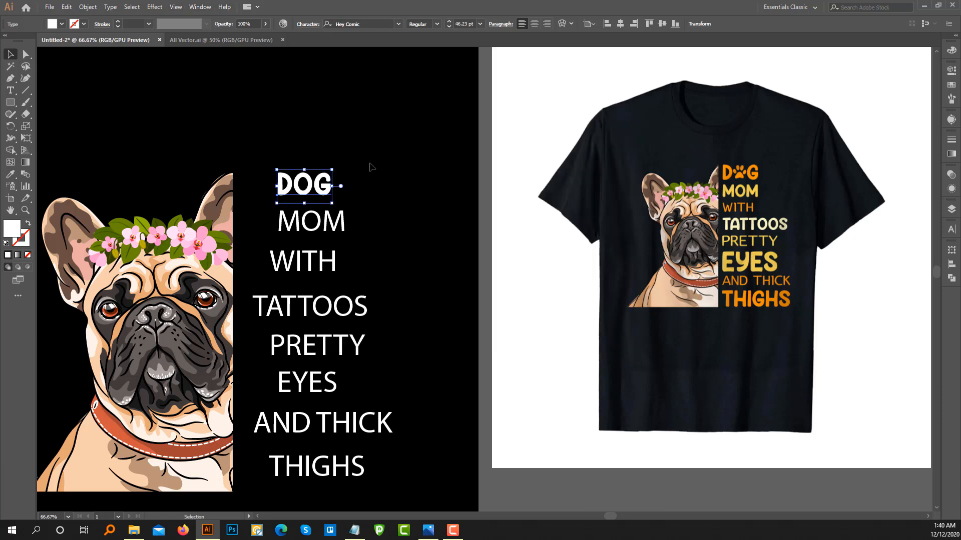
- Apply the font style of DOG to the word MOM with the Eyedropper
click(312, 229)
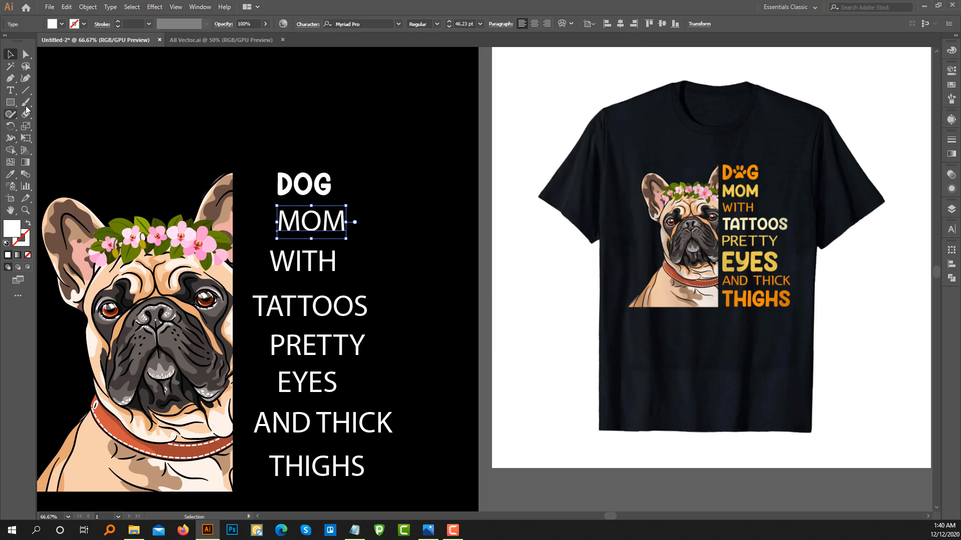
click(11, 175)
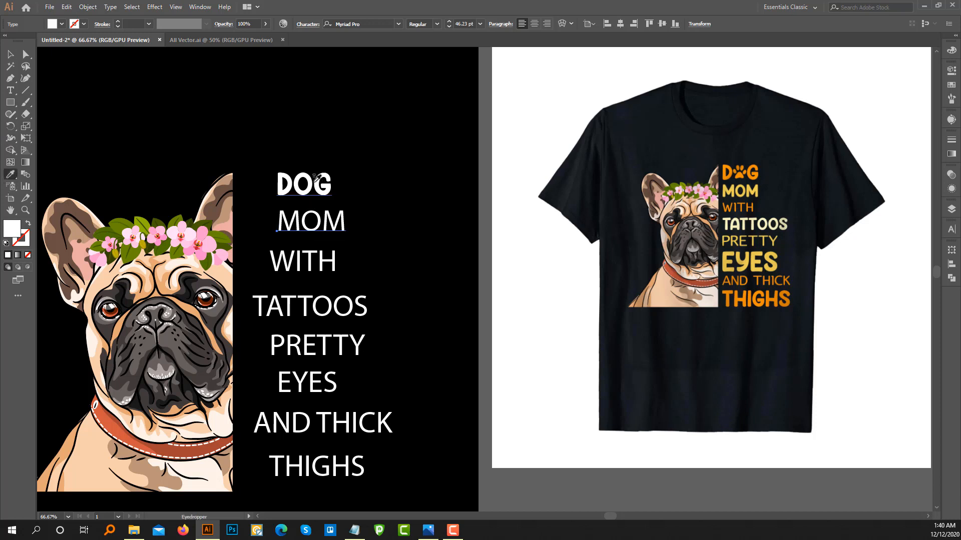
click(315, 179)
click(10, 54)
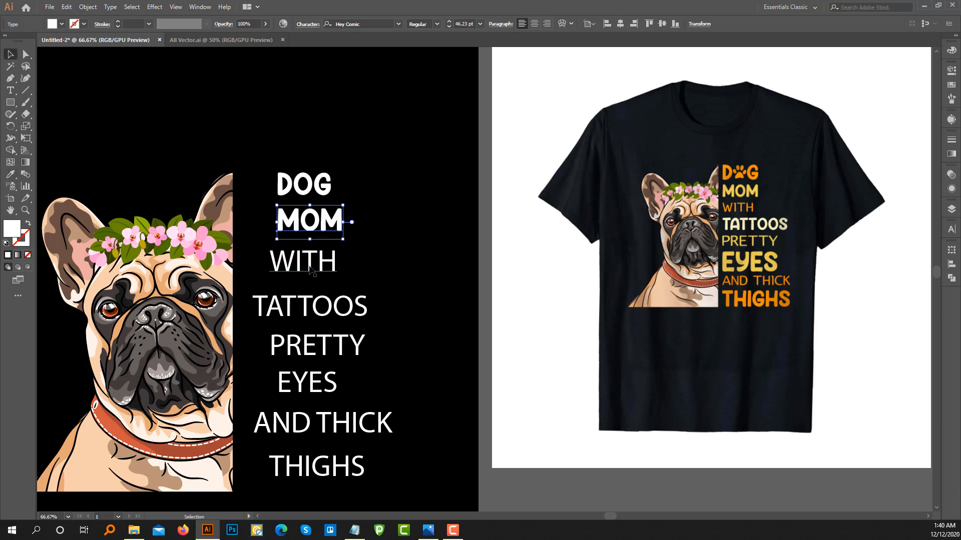
- Set the font of the word WITH to LucyRounded Regular
click(309, 267)
right_click(311, 268)
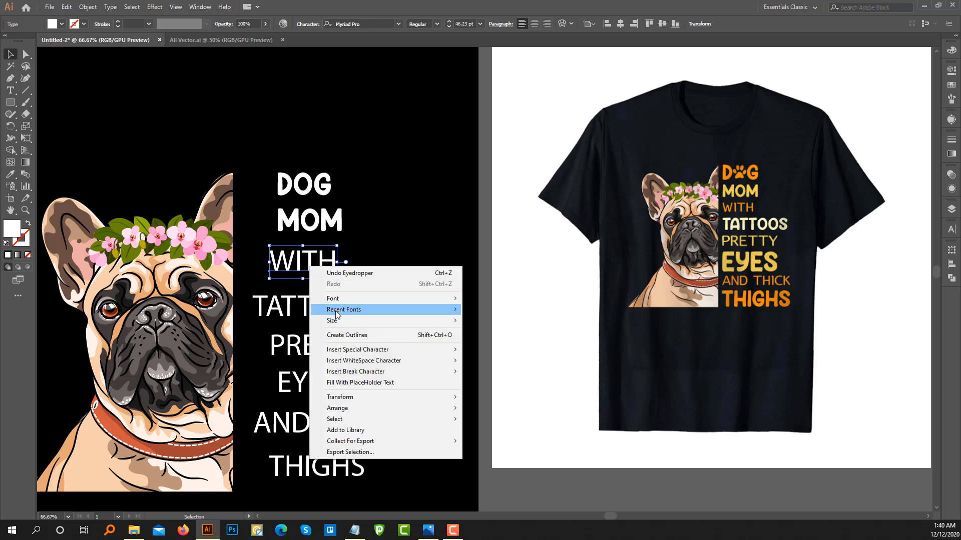
mouse_move(351, 309)
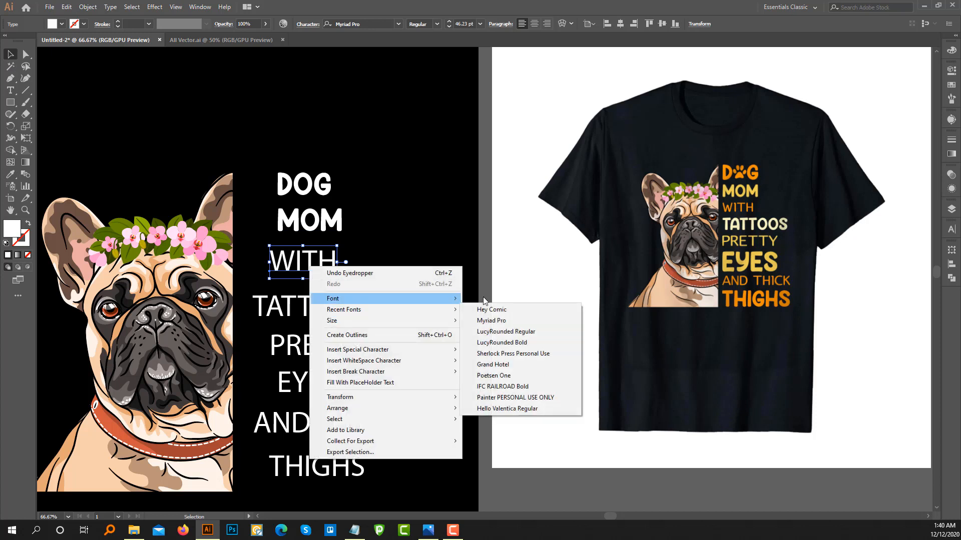
click(509, 333)
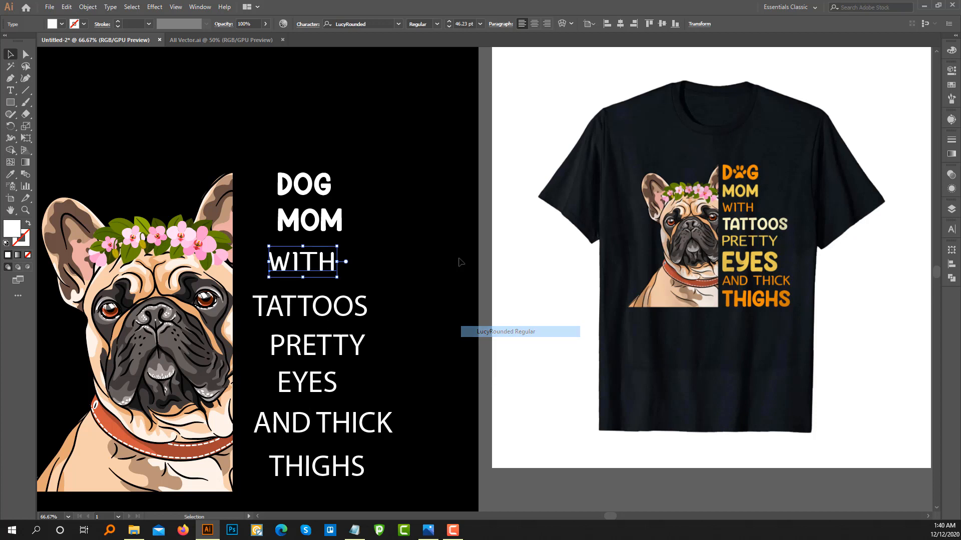
- Apply the font style of MOM to the word TATTOOS with the Eyedropper
click(306, 310)
key(i)
click(306, 220)
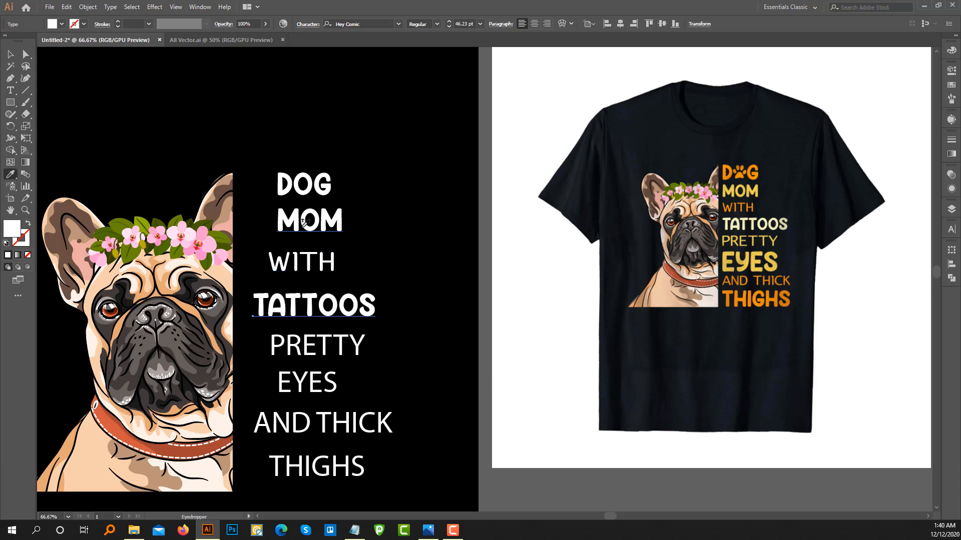
- Sample the font style of WITH for the word PRETTY, and that of TATTOOS for the word EYES
ctrl+click(325, 348)
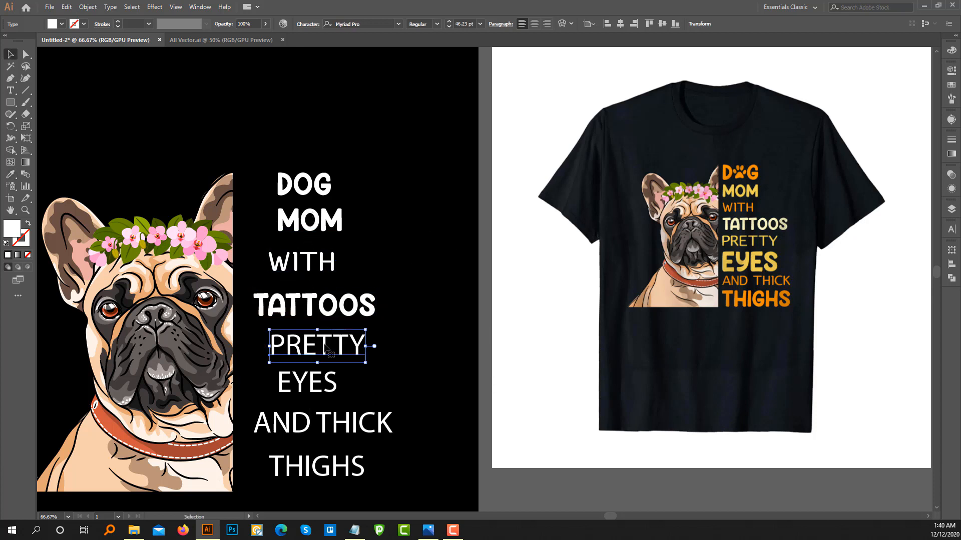
click(310, 253)
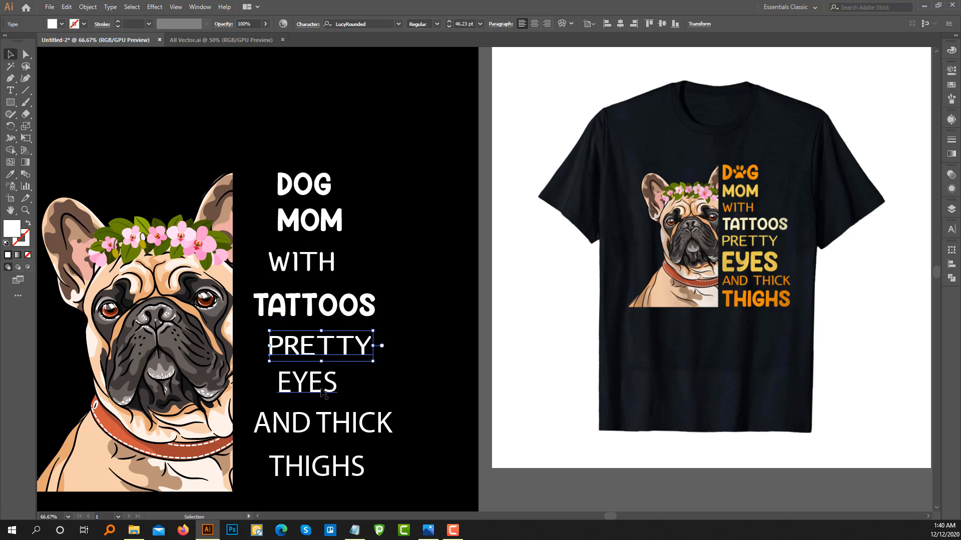
ctrl+click(323, 393)
click(315, 306)
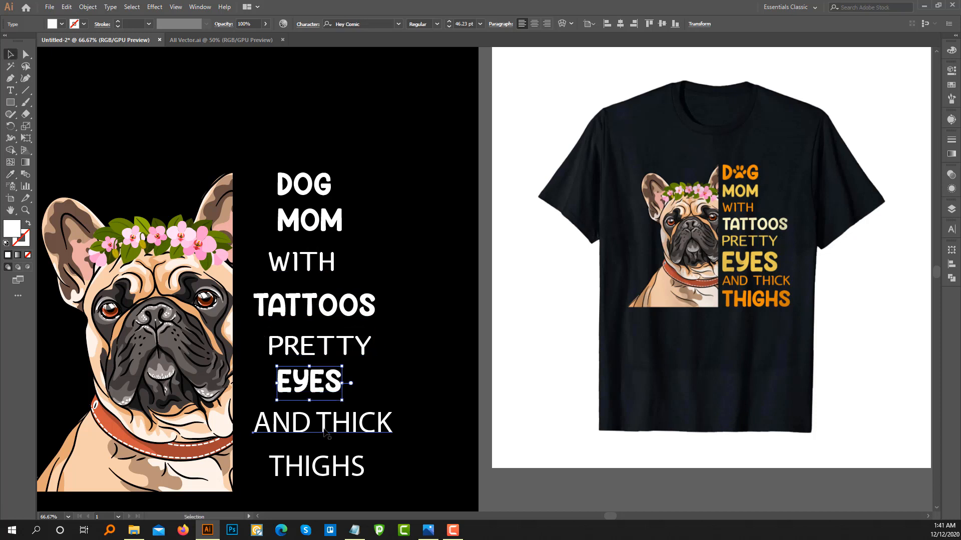
- Sample the font style of WITH for AND THICK, and that of EYES for the word THIGHS
ctrl+click(324, 434)
click(311, 259)
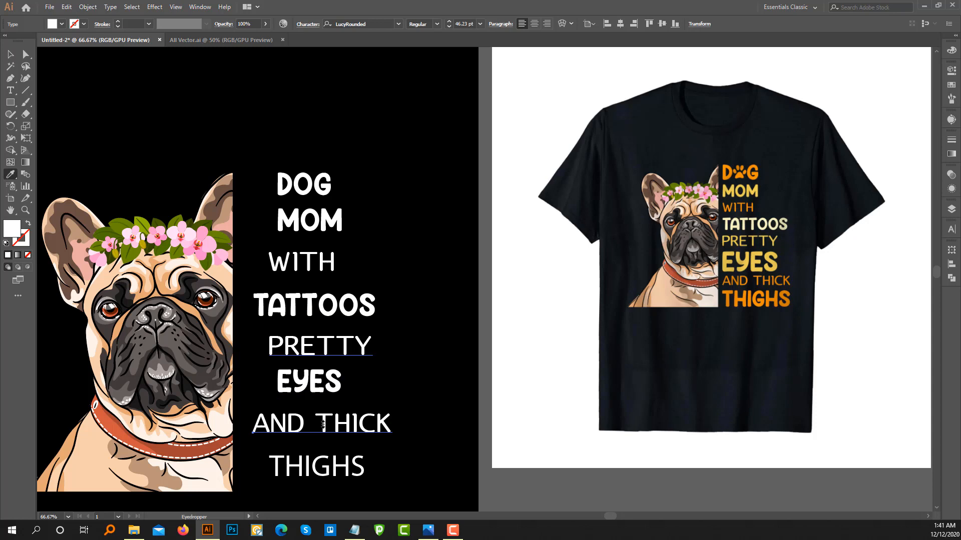
ctrl+click(320, 466)
click(316, 379)
key(v)
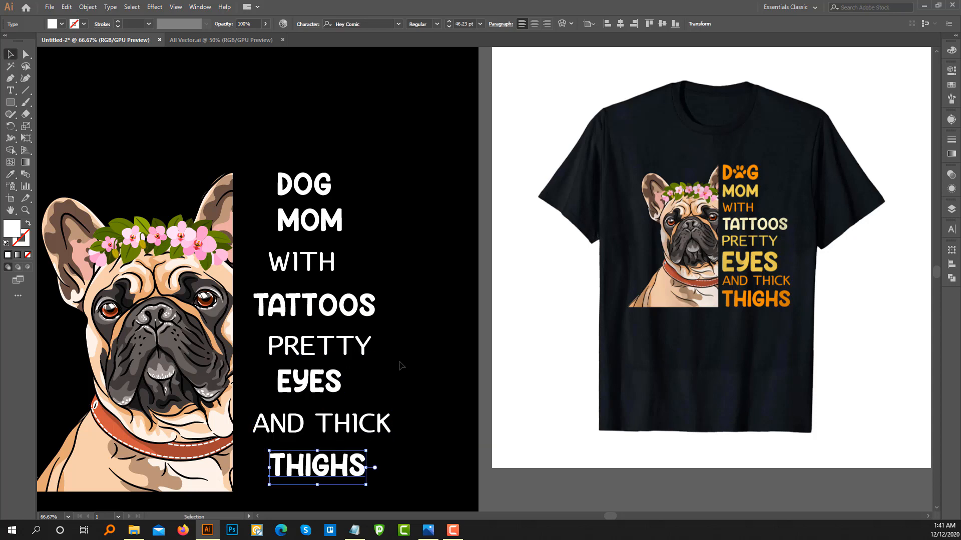
click(402, 363)
- Duplicate the whole stack of slogan words and place the copy outside the artboard beyond the reference T-shirt image
scroll(404, 361, down, 2)
drag(377, 378, 415, 333)
scroll(423, 335, up, 2)
scroll(420, 356, down, 2)
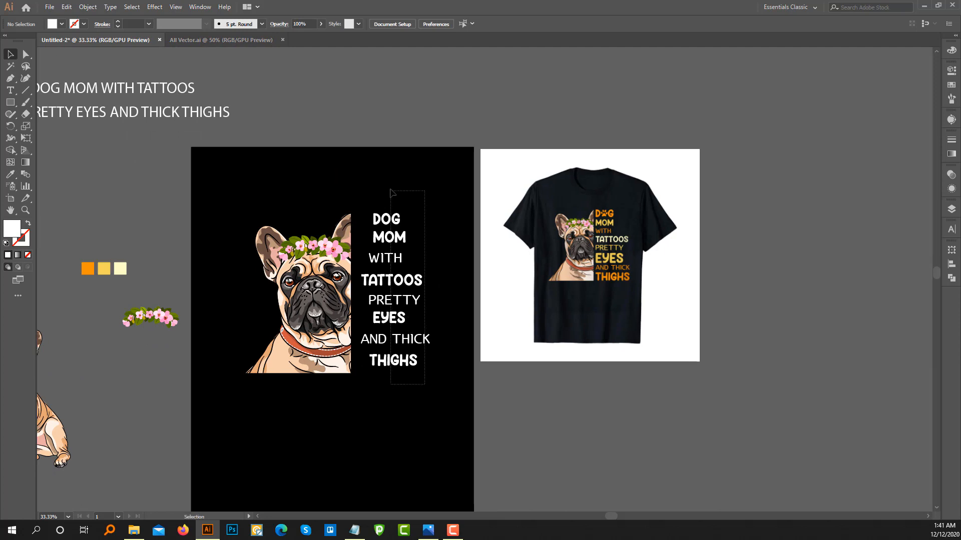
drag(395, 223, 745, 194)
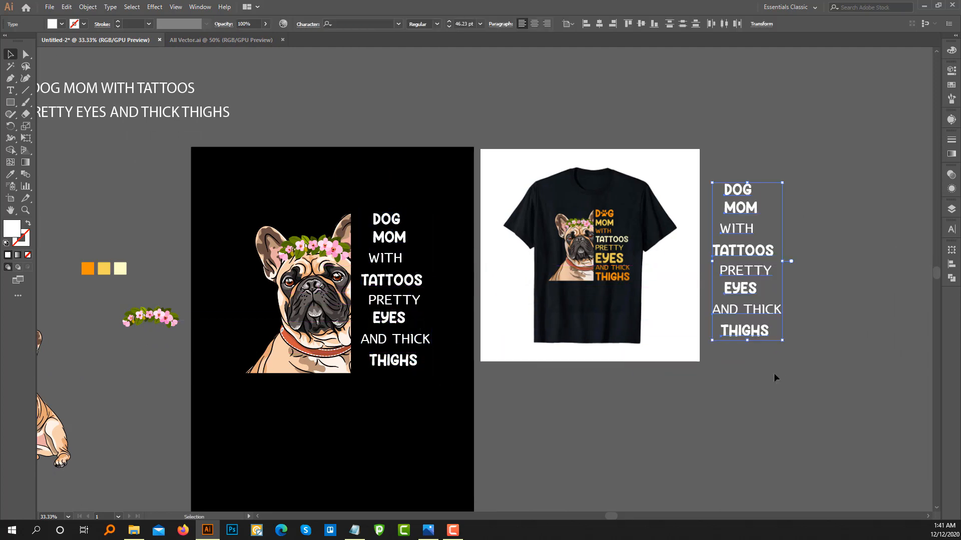
click(774, 374)
- Convert the stacked slogan words on the artboard to outlines
scroll(376, 273, up, 1)
drag(392, 295, 412, 289)
mouse_move(389, 151)
mouse_down()
mouse_move(496, 458)
mouse_move(403, 153)
mouse_up()
right_click(405, 219)
click(430, 285)
click(518, 155)
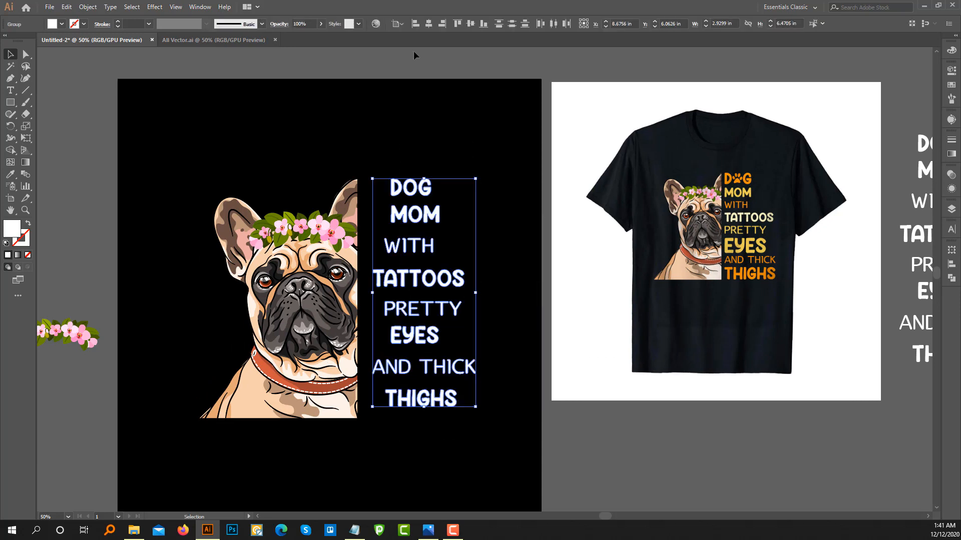
- Align the outlined slogan words along their left edges and distribute them evenly in the vertical direction
click(401, 24)
click(416, 34)
click(415, 24)
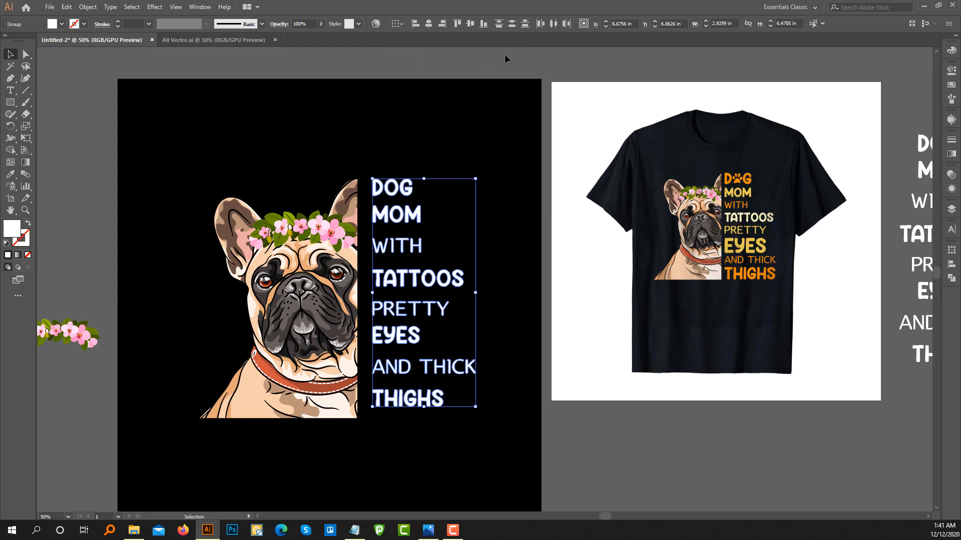
click(514, 26)
click(485, 174)
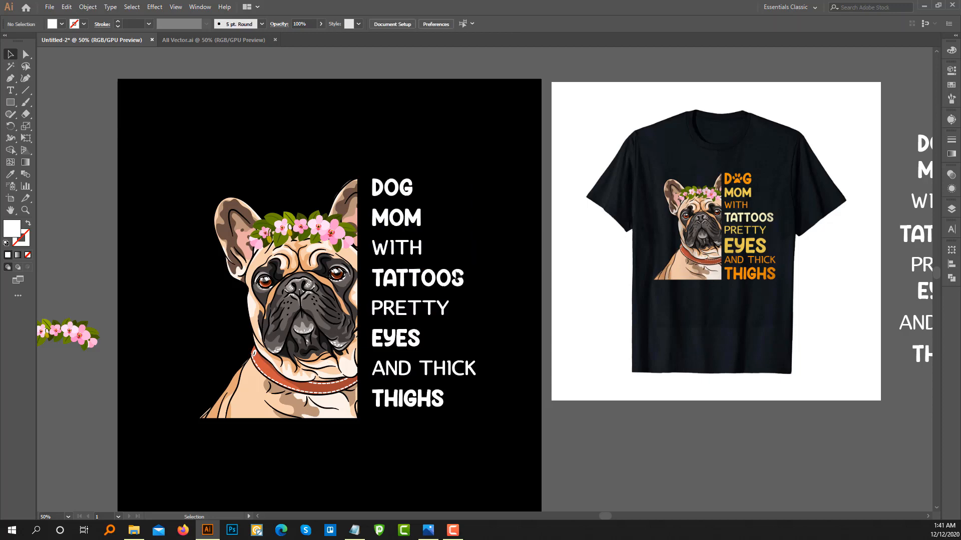
scroll(453, 349, up, 2)
scroll(452, 351, down, 2)
drag(442, 381, 385, 370)
scroll(386, 371, up, 1)
drag(339, 352, 382, 343)
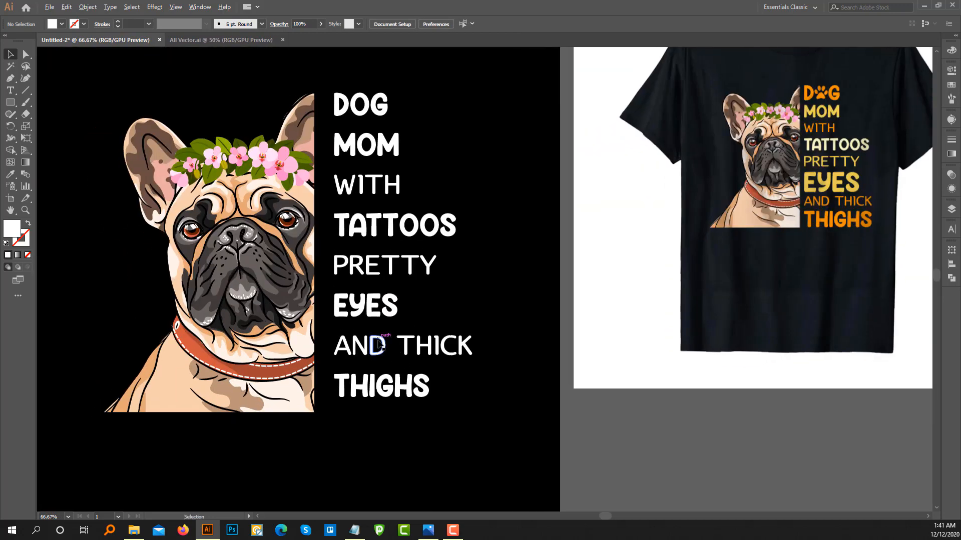
- Show the rulers and place a horizontal guide along the cropped dog illustration's bottom edge
scroll(382, 343, up, 1)
scroll(382, 344, down, 2)
drag(353, 431, 365, 330)
scroll(364, 329, up, 3)
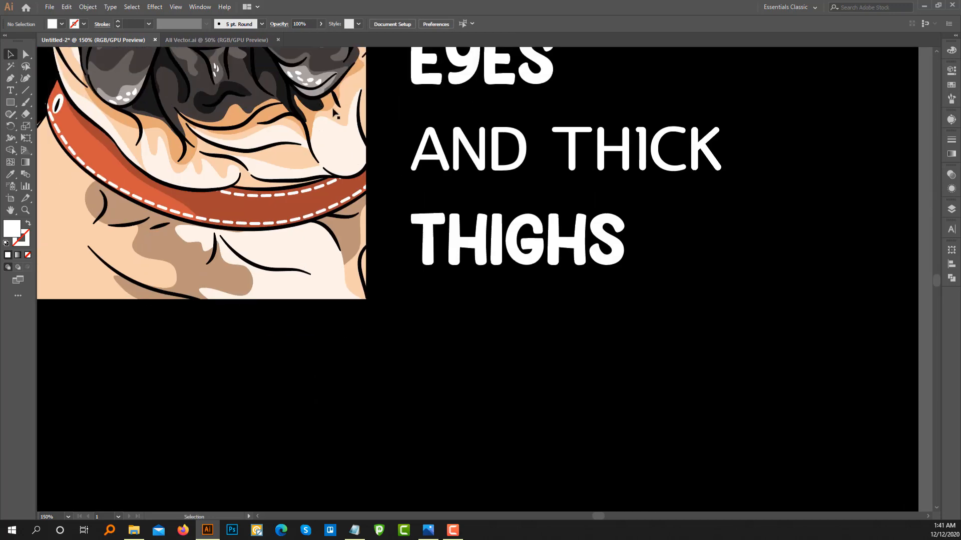
key(ctrl+r)
drag(377, 52, 379, 300)
scroll(380, 301, up, 5)
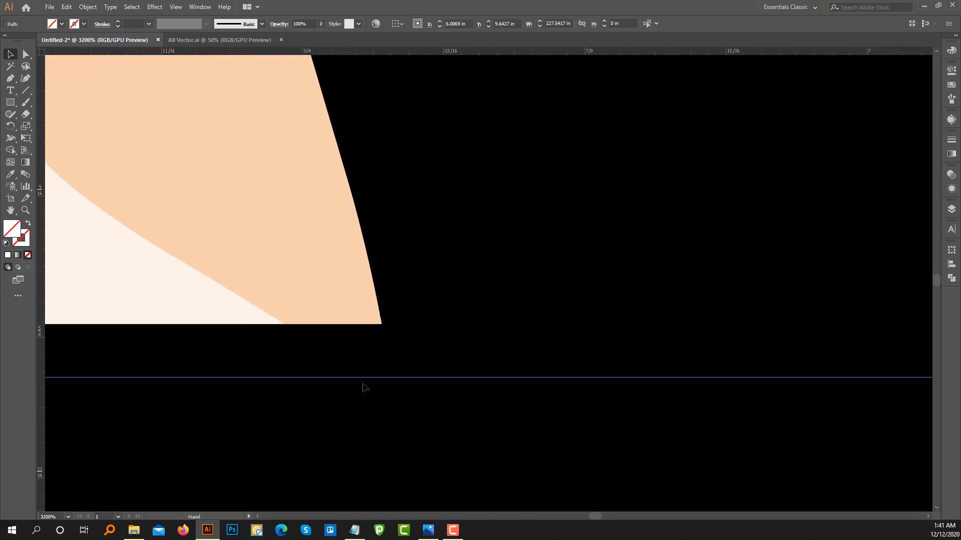
drag(377, 379, 378, 324)
- Place a second horizontal guide at the top of the dog's cropped ear
scroll(382, 324, down, 10)
drag(373, 143, 345, 324)
scroll(345, 324, up, 2)
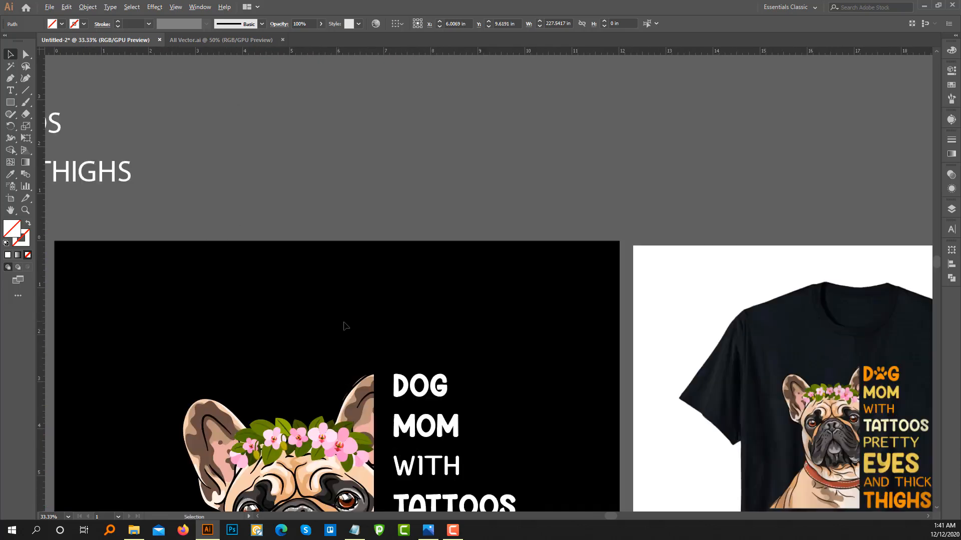
scroll(376, 379, up, 3)
drag(375, 378, 314, 263)
scroll(315, 265, up, 2)
drag(342, 52, 324, 225)
scroll(315, 225, up, 8)
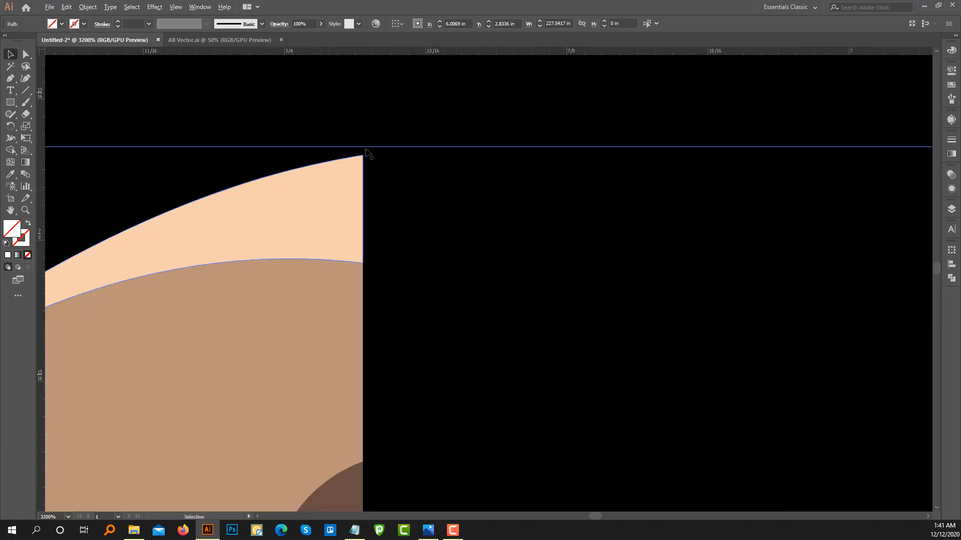
drag(343, 181, 431, 349)
- Move the word DOG so its top edge sits on the guide at the dog's ear
scroll(360, 171, down, 10)
scroll(376, 220, up, 3)
scroll(311, 217, down, 5)
scroll(333, 236, up, 3)
click(401, 282)
scroll(392, 280, up, 4)
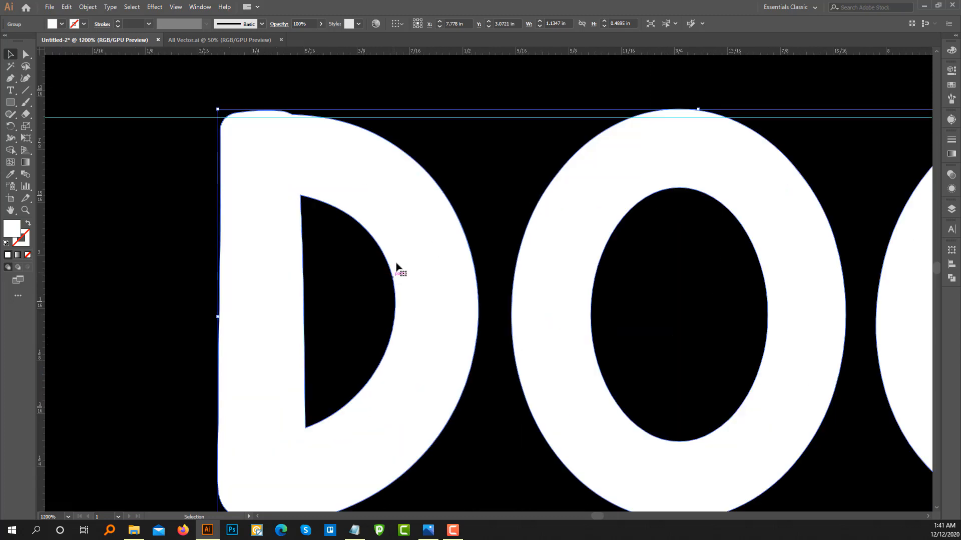
drag(404, 245, 401, 178)
click(400, 105)
- Move the word THIGHS down so its bottom edge rests on the guide along the illustration's lower edge
scroll(399, 105, down, 11)
scroll(399, 177, up, 5)
drag(337, 59, 440, 303)
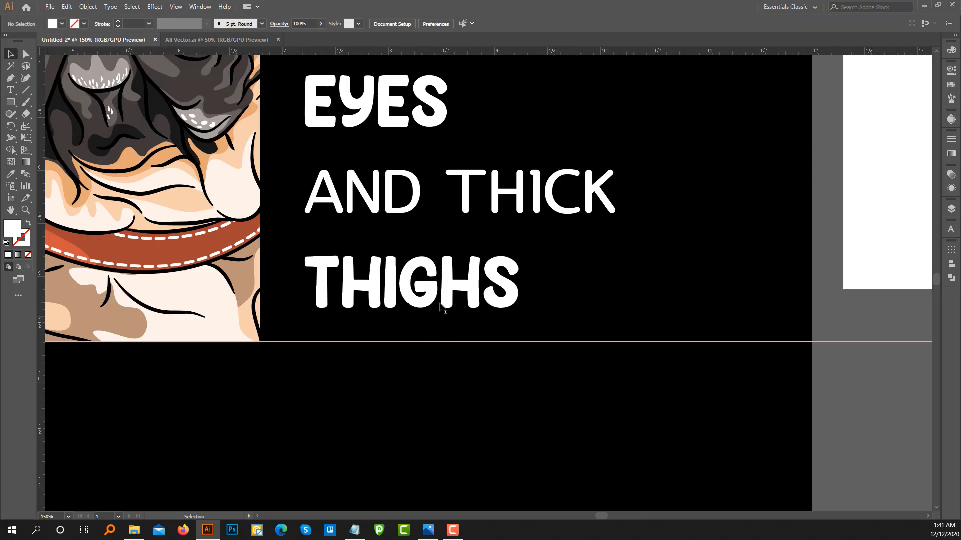
scroll(404, 306, up, 5)
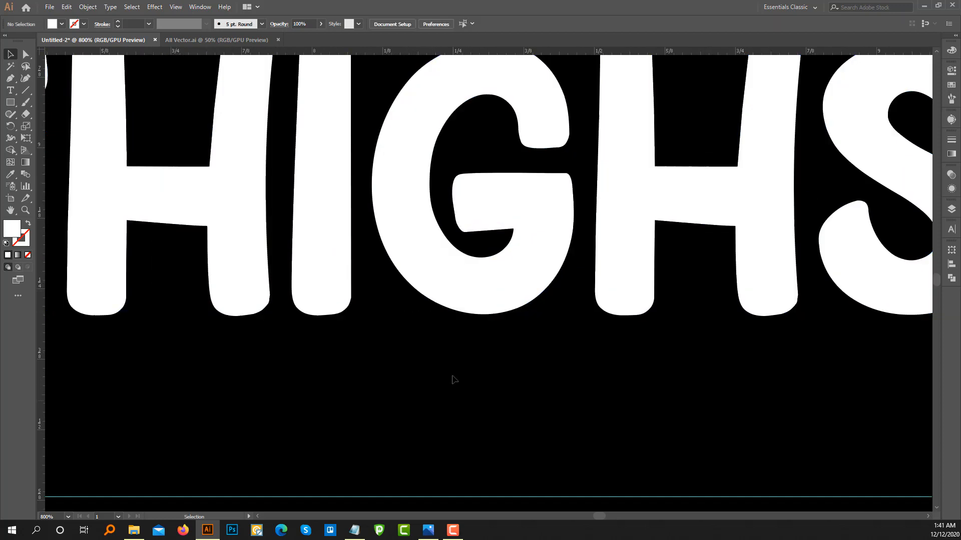
scroll(454, 379, down, 2)
click(436, 280)
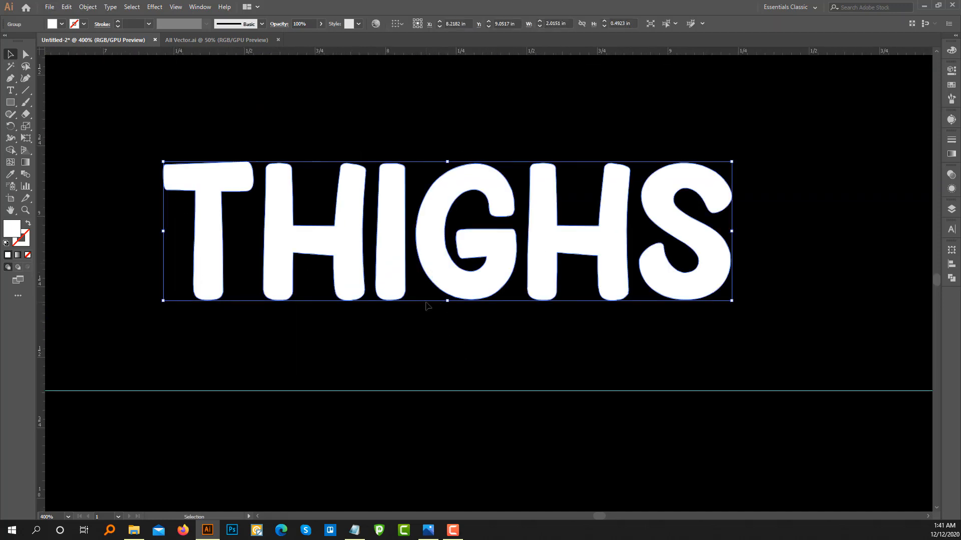
scroll(427, 306, up, 2)
drag(480, 268, 488, 383)
click(425, 503)
- Delete both horizontal guides
scroll(430, 399, down, 9)
scroll(394, 393, up, 2)
drag(442, 418, 431, 128)
key(Delete)
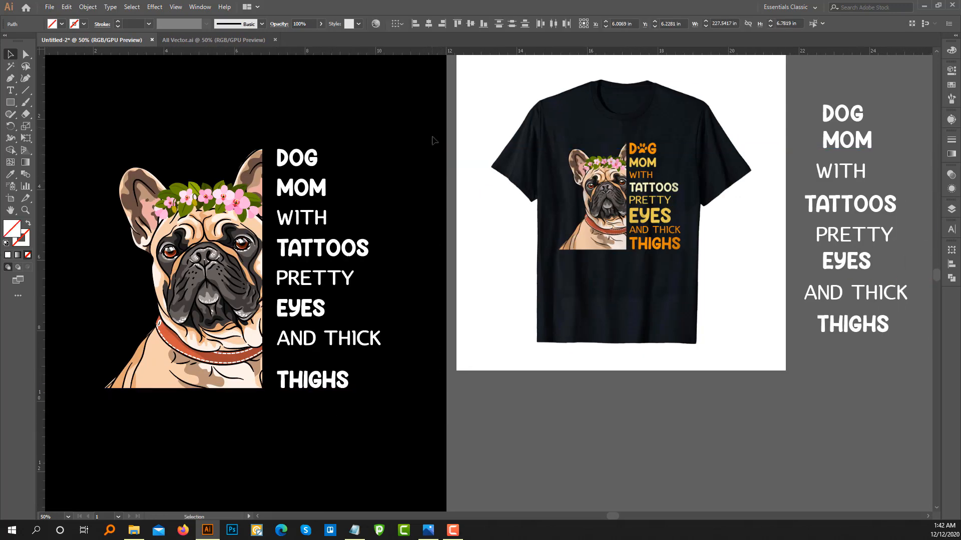
- Distribute all the slogan words on the artboard evenly in the vertical direction between DOG and THIGHS
drag(276, 128, 353, 410)
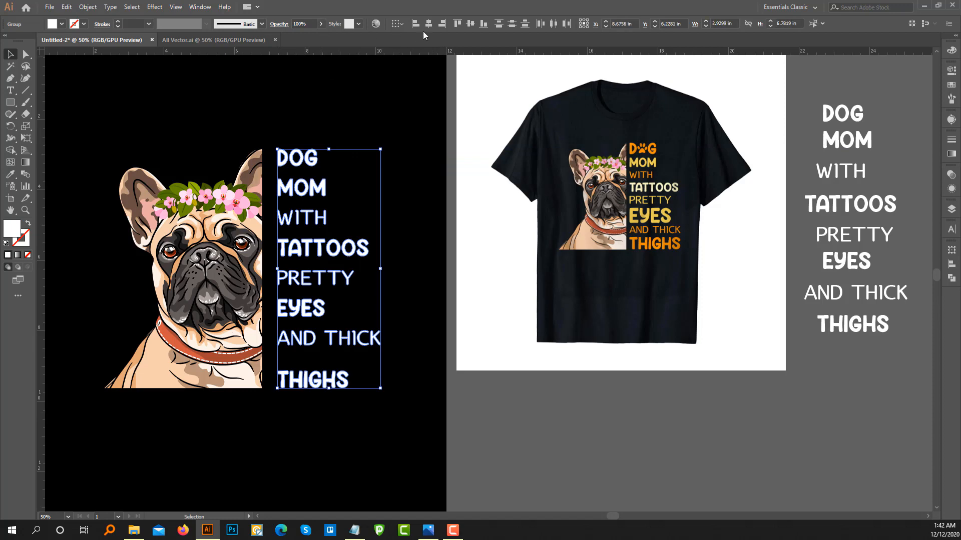
click(511, 24)
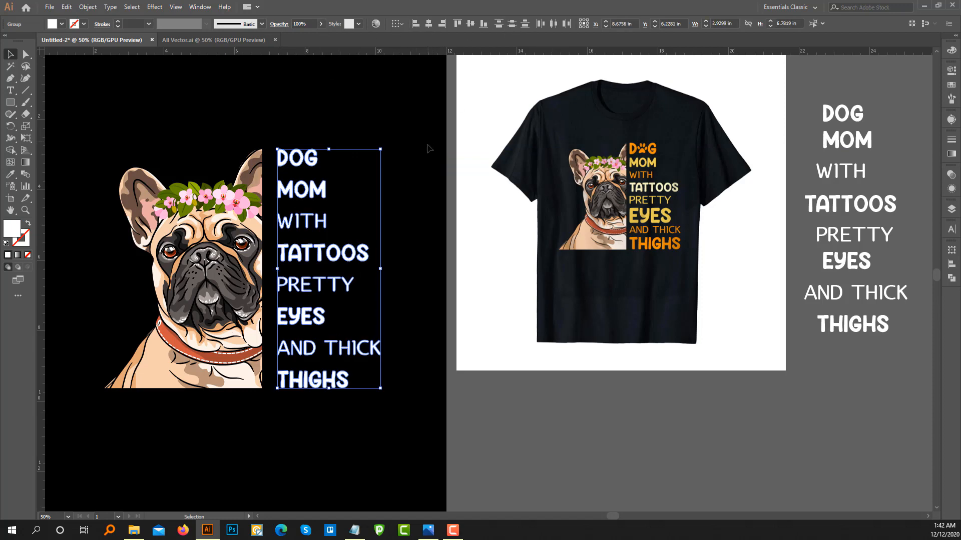
click(431, 156)
- Enlarge the words DOG and MOM proportionally, keeping their left edges aligned with the stack
scroll(392, 273, up, 2)
scroll(393, 274, down, 2)
drag(283, 318, 353, 307)
scroll(378, 186, up, 2)
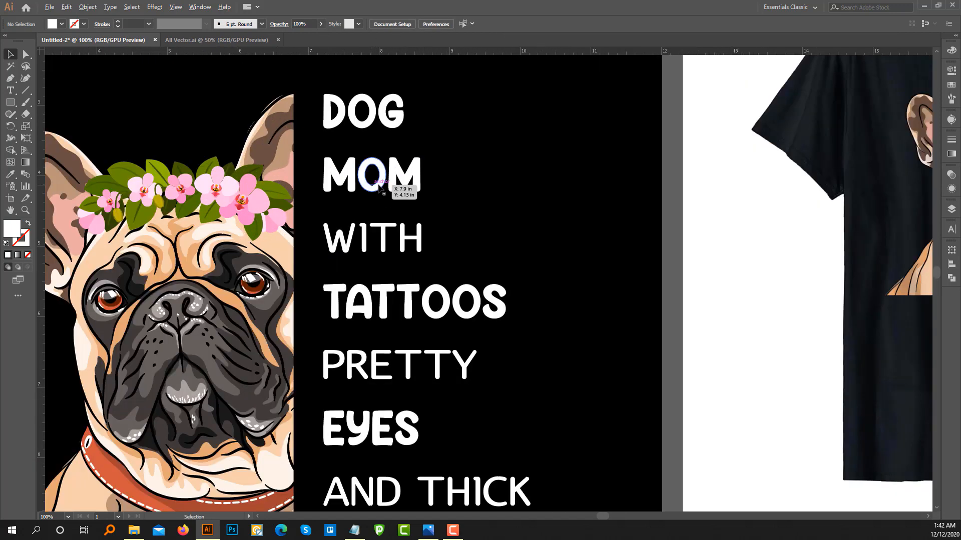
scroll(379, 186, down, 2)
click(327, 242)
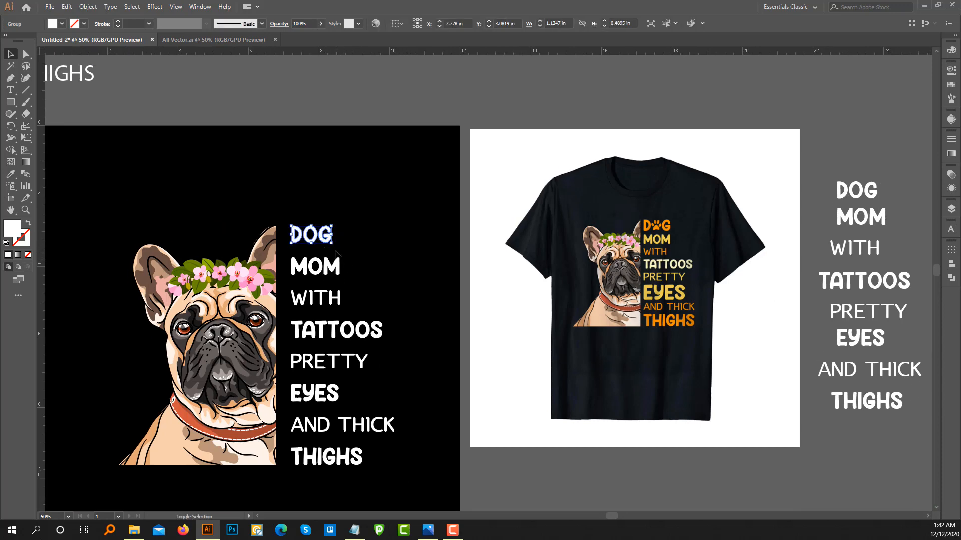
drag(333, 244, 360, 254)
drag(358, 252, 373, 248)
click(354, 273)
click(333, 269)
scroll(360, 276, up, 2)
scroll(366, 242, down, 1)
click(414, 230)
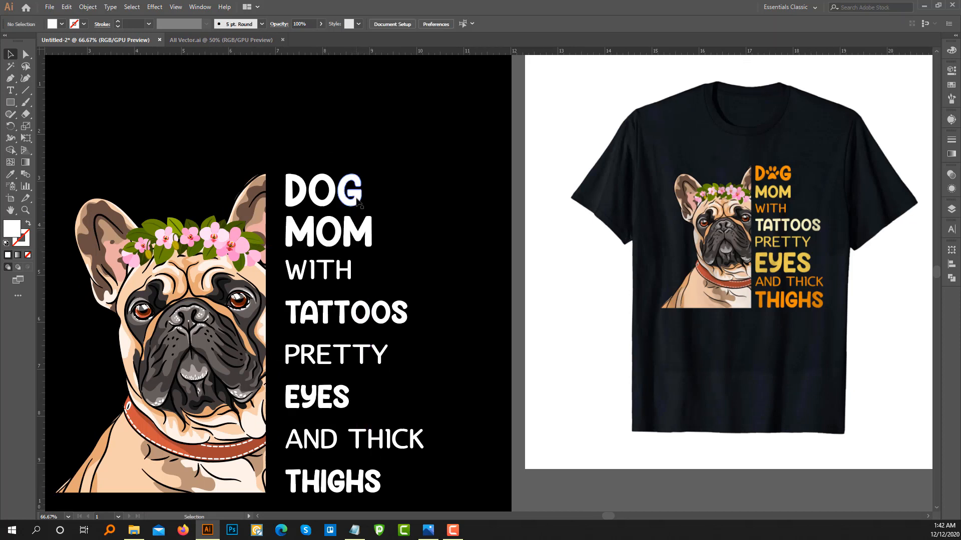
- Scale the word DOG up proportionally to match the width of MOM
click(358, 201)
mouse_move(362, 207)
mouse_down()
mouse_move(374, 212)
mouse_move(351, 199)
mouse_move(371, 204)
mouse_up()
click(416, 214)
scroll(357, 214, up, 3)
click(353, 185)
click(419, 233)
scroll(423, 234, down, 2)
drag(432, 288, 364, 265)
scroll(409, 236, down, 2)
scroll(344, 243, up, 1)
- Nudge the word MOM down slightly to open the gap below DOG
click(337, 228)
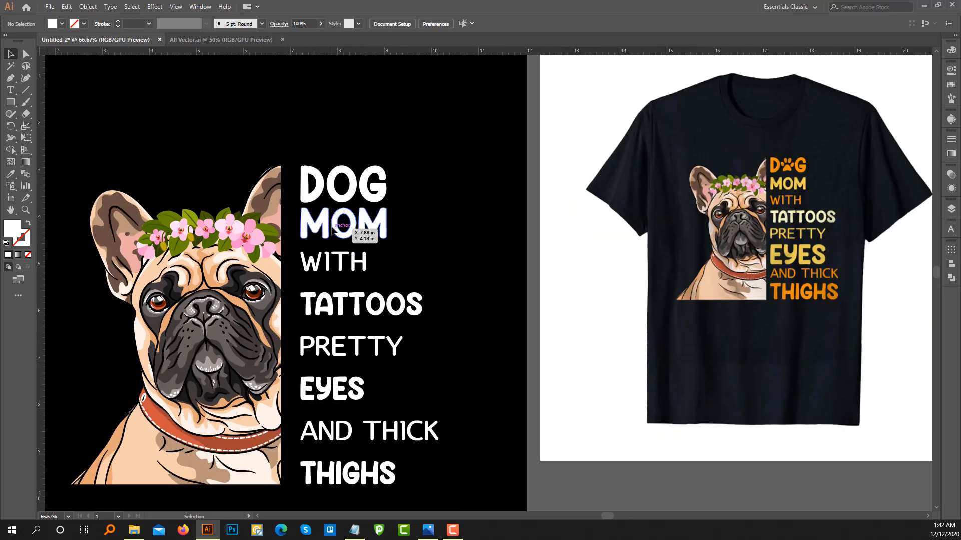
click(455, 215)
click(347, 239)
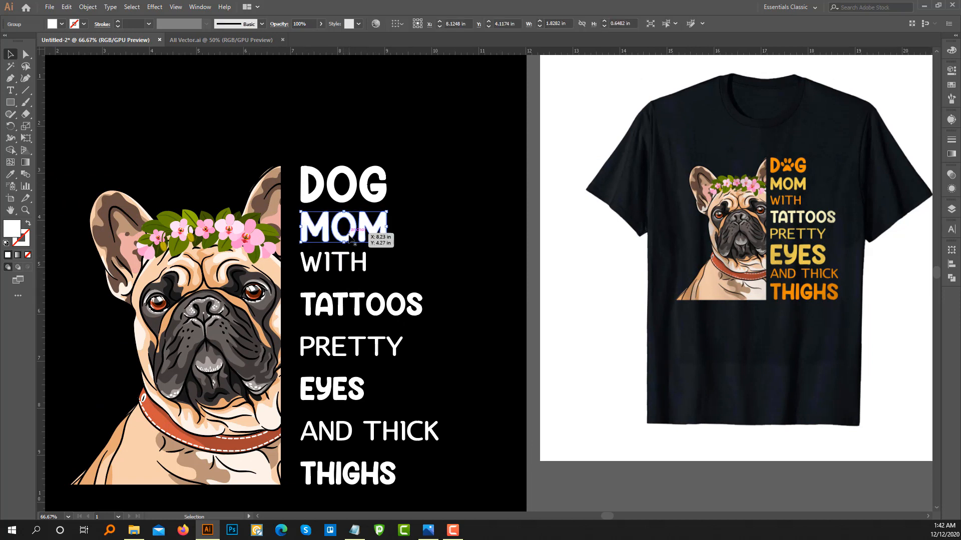
click(393, 237)
- Nudge the word WITH down slightly and enlarge it a little in proportion
click(341, 269)
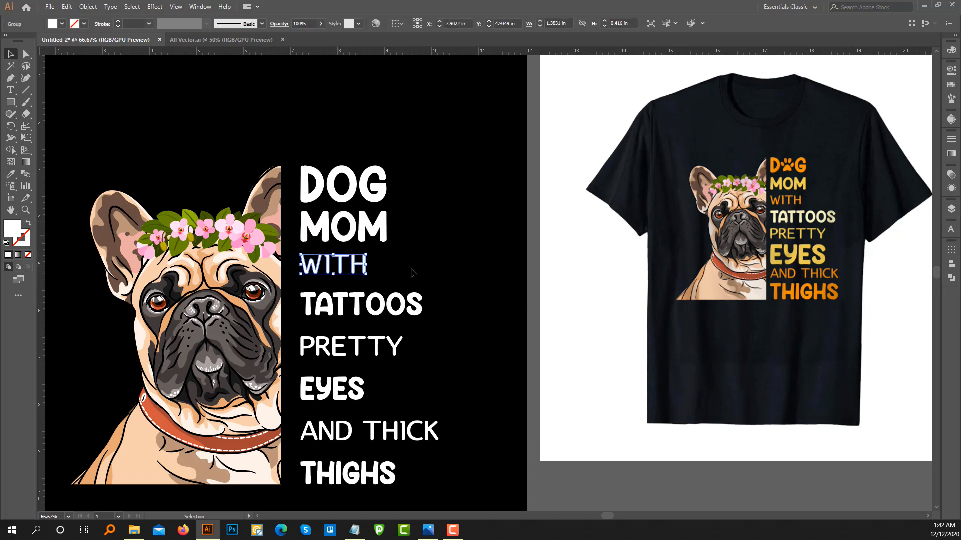
click(366, 317)
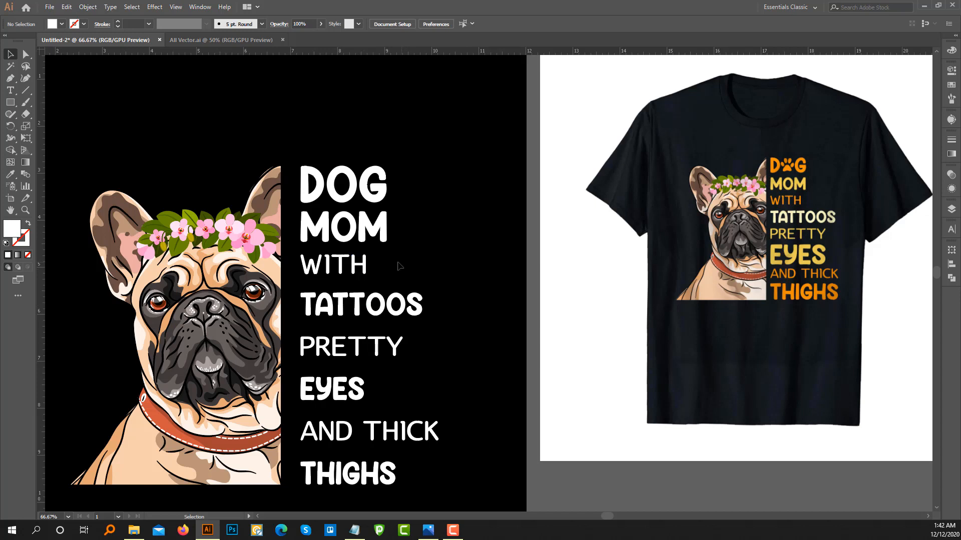
click(367, 270)
drag(367, 275, 377, 279)
click(388, 315)
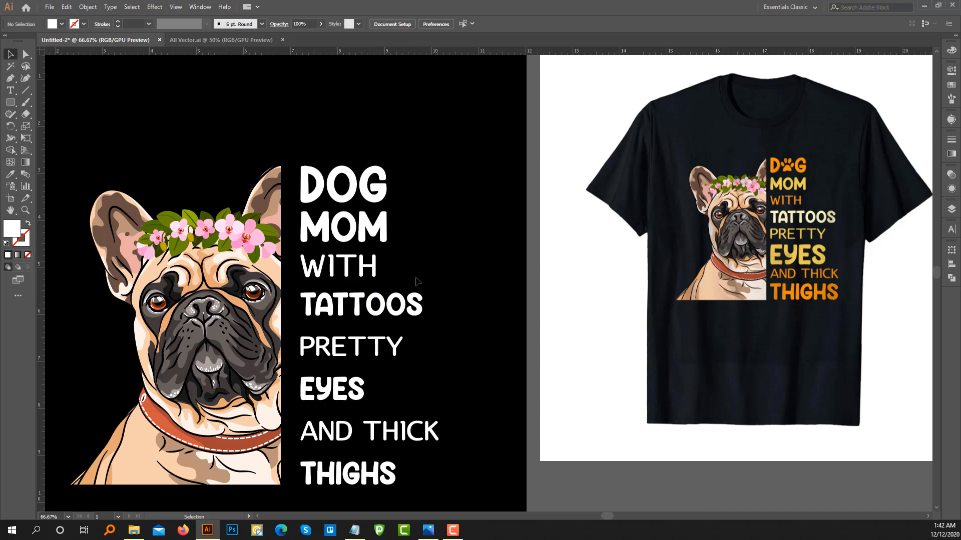
- Enlarge the words TATTOOS and PRETTY slightly in proportion, keeping their left edges in place
click(387, 308)
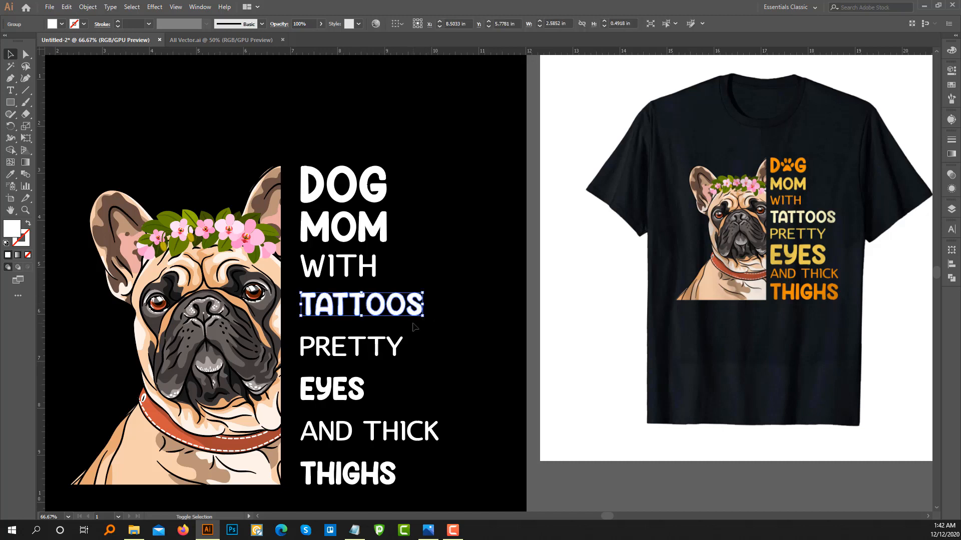
drag(423, 318, 436, 320)
click(482, 208)
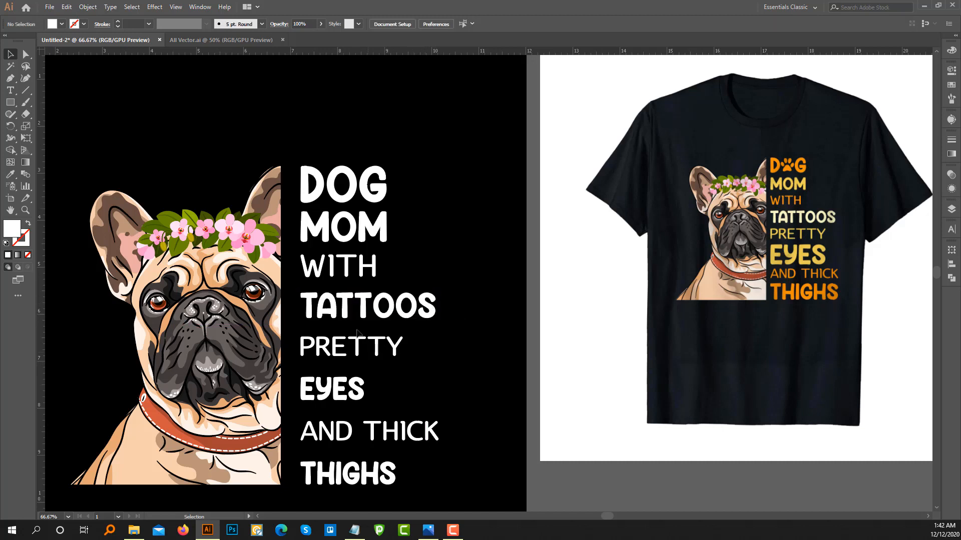
click(341, 359)
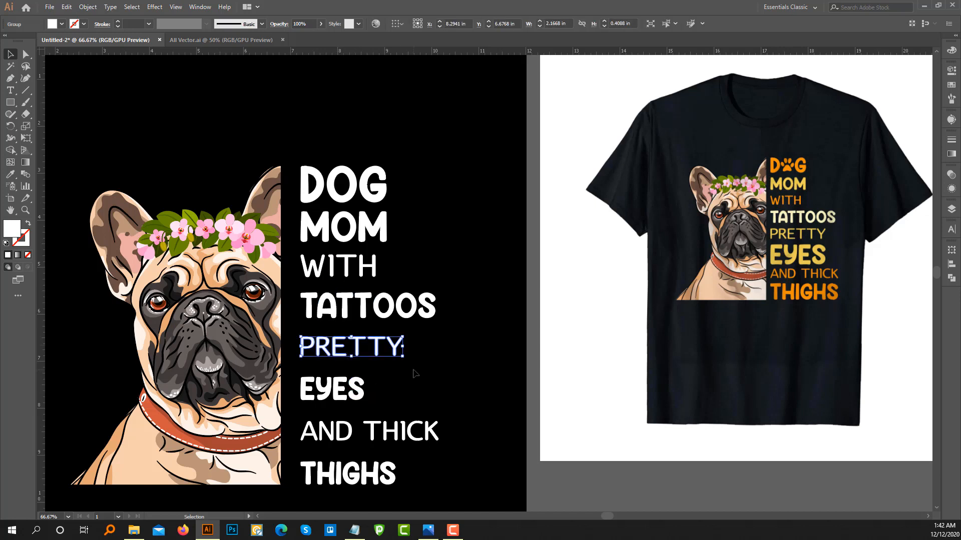
drag(403, 359, 418, 361)
- Scale EYES up to PRETTY's width, about 2.47 in, and move it up clear of AND THICK
click(358, 398)
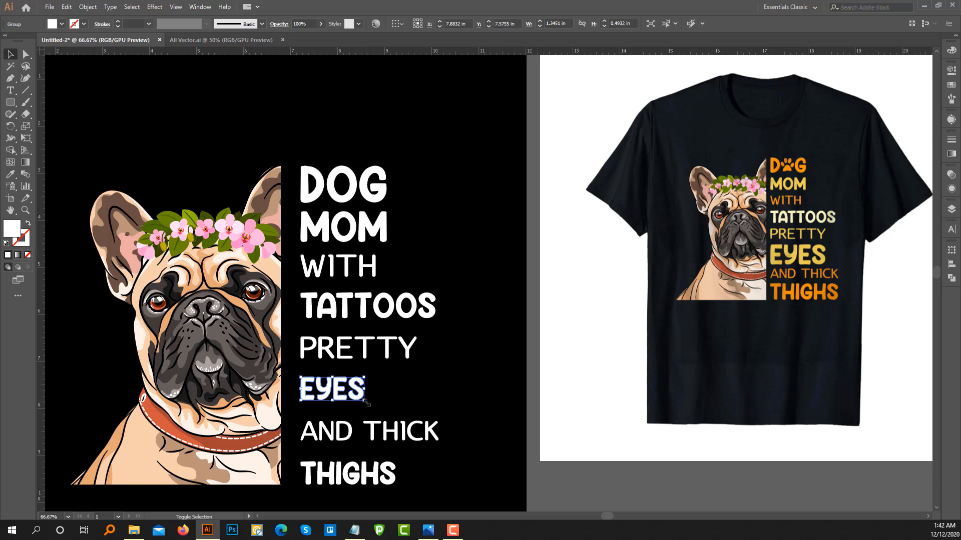
drag(362, 400, 426, 421)
scroll(426, 421, up, 3)
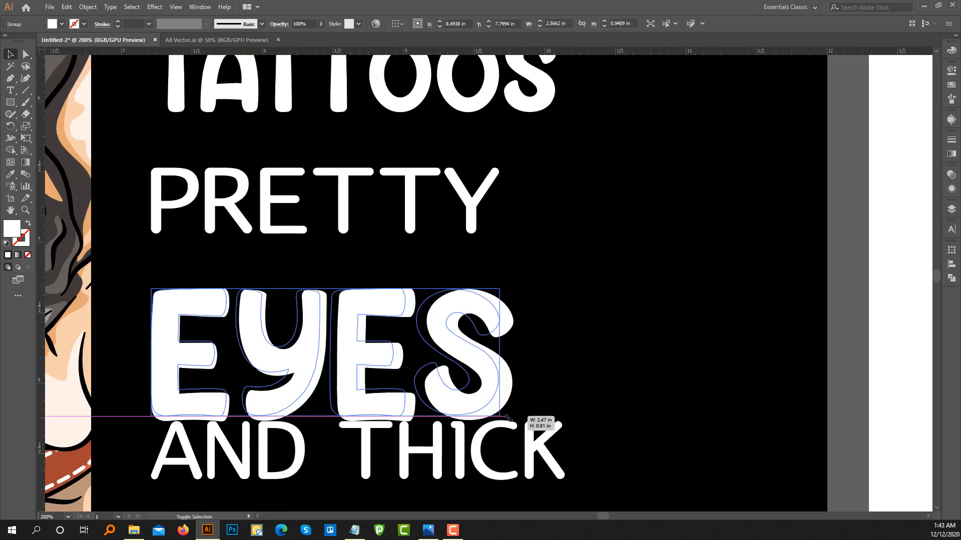
click(540, 425)
drag(437, 339, 436, 316)
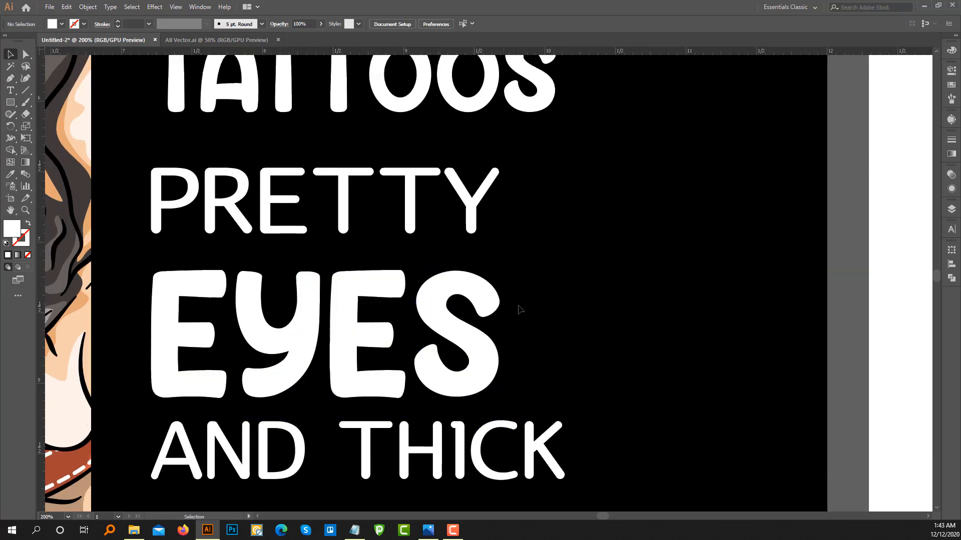
scroll(526, 295, down, 2)
- Enlarge AND THICK slightly and scale THIGHS up in proportion to match its width
click(407, 281)
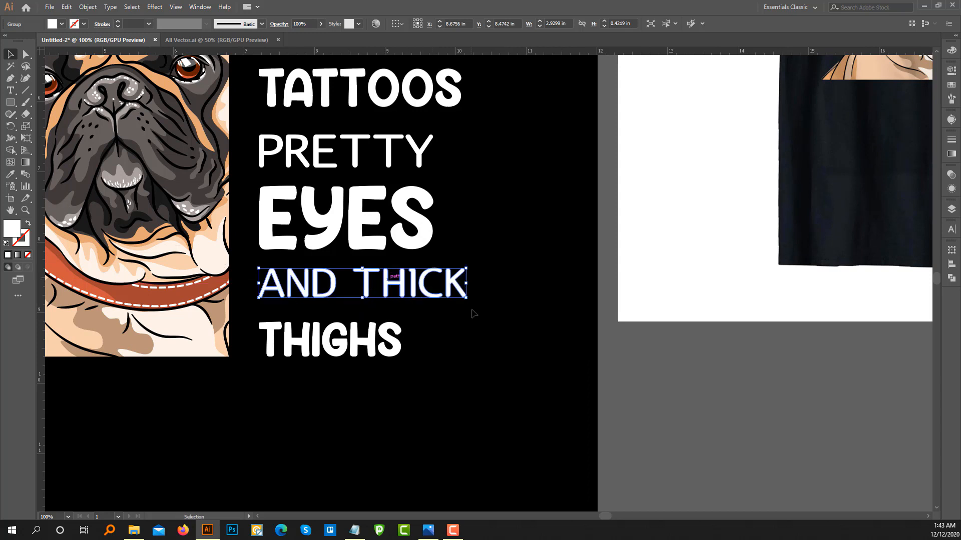
drag(466, 298, 476, 300)
click(514, 283)
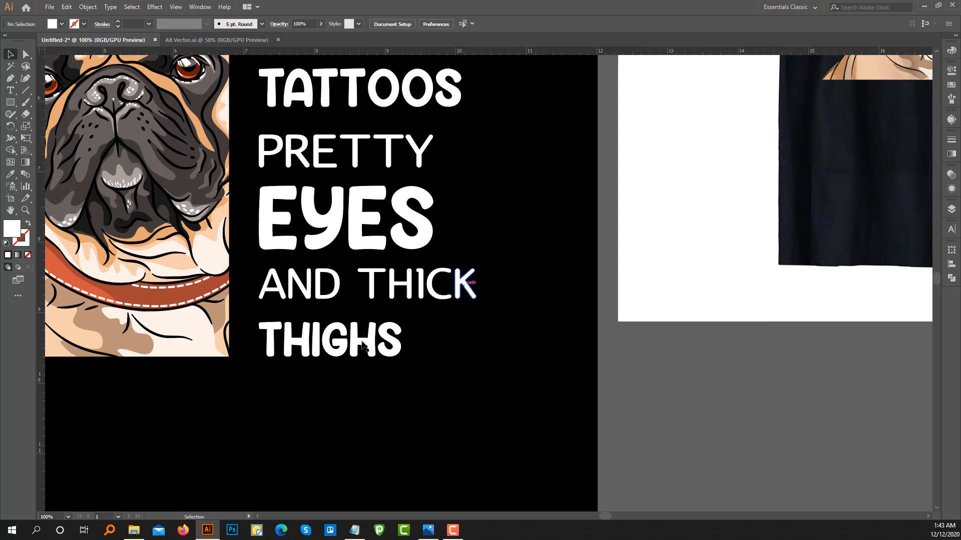
click(395, 341)
drag(403, 322, 477, 293)
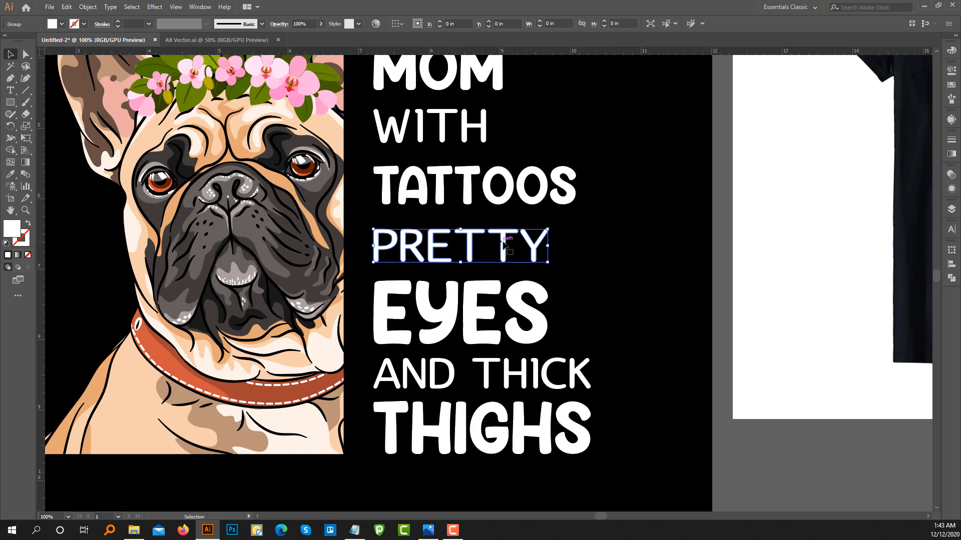
- Nudge EYES and AND THICK upward to even out the gaps between the lower slogan lines
click(579, 240)
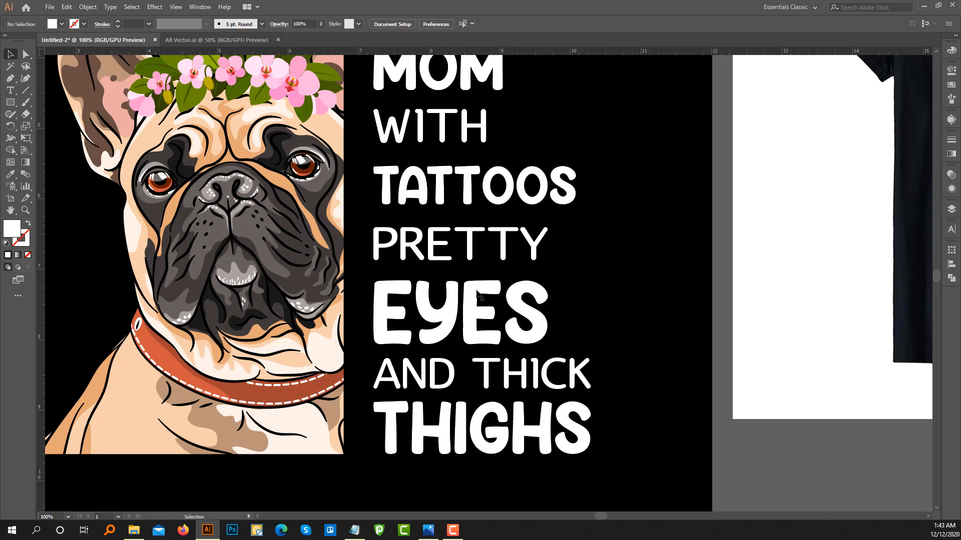
click(480, 303)
click(488, 375)
key(Up)
key(Up)
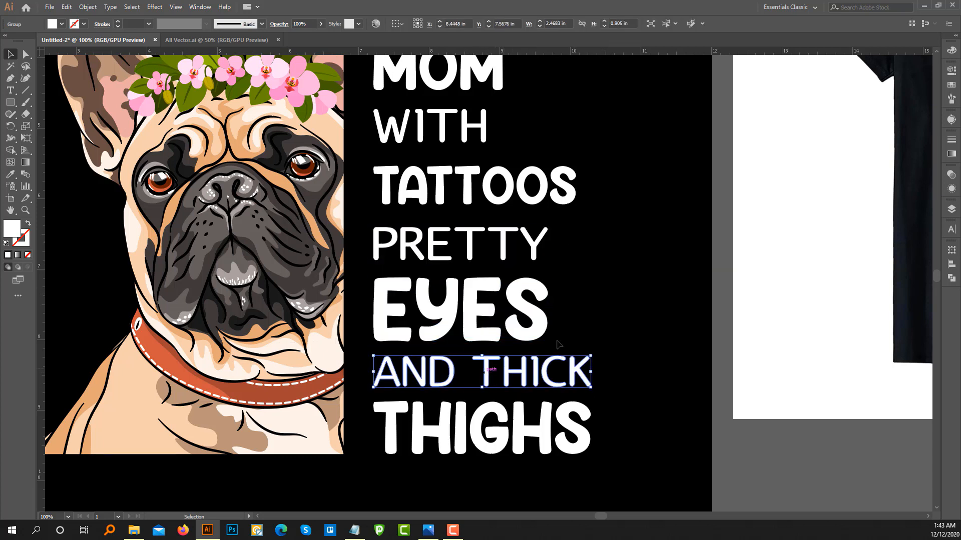
click(563, 331)
click(460, 302)
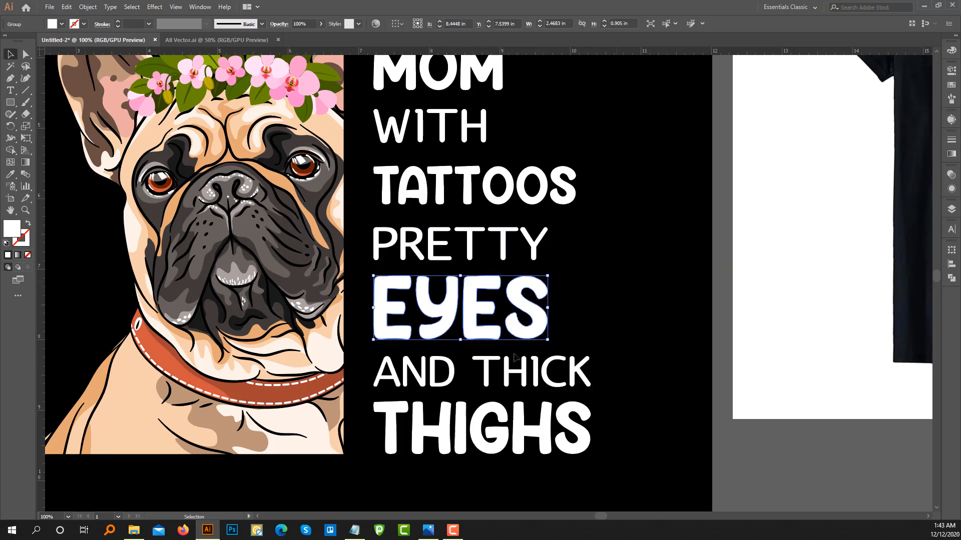
- Enlarge the word MOM slightly in proportion, to about 1.95 in wide
scroll(592, 201, up, 3)
click(592, 186)
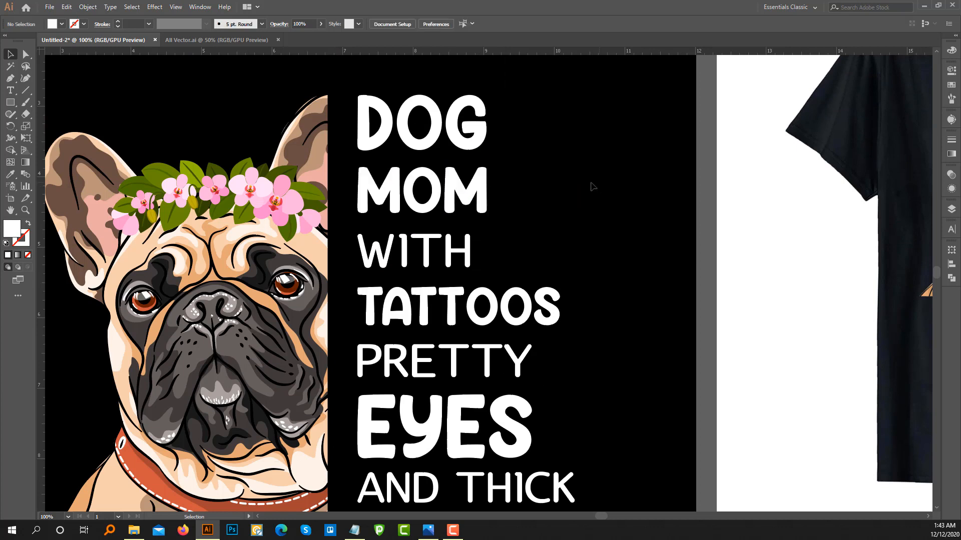
click(480, 202)
drag(487, 213, 496, 218)
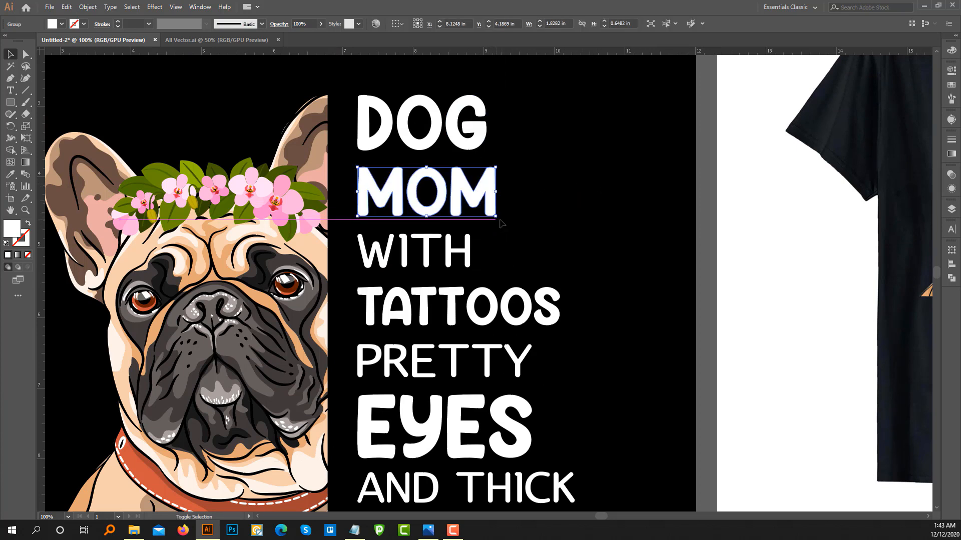
click(502, 220)
click(470, 200)
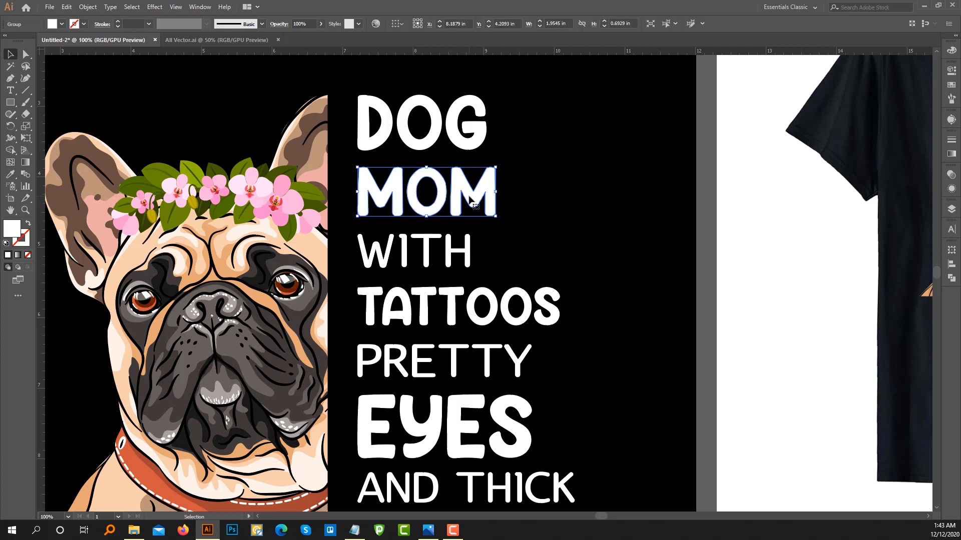
- Scale DOG up to match MOM's width and nudge MOM down to restore the gap between them
click(480, 149)
click(478, 136)
drag(487, 151, 496, 158)
click(502, 166)
click(477, 206)
key(Down)
key(Down)
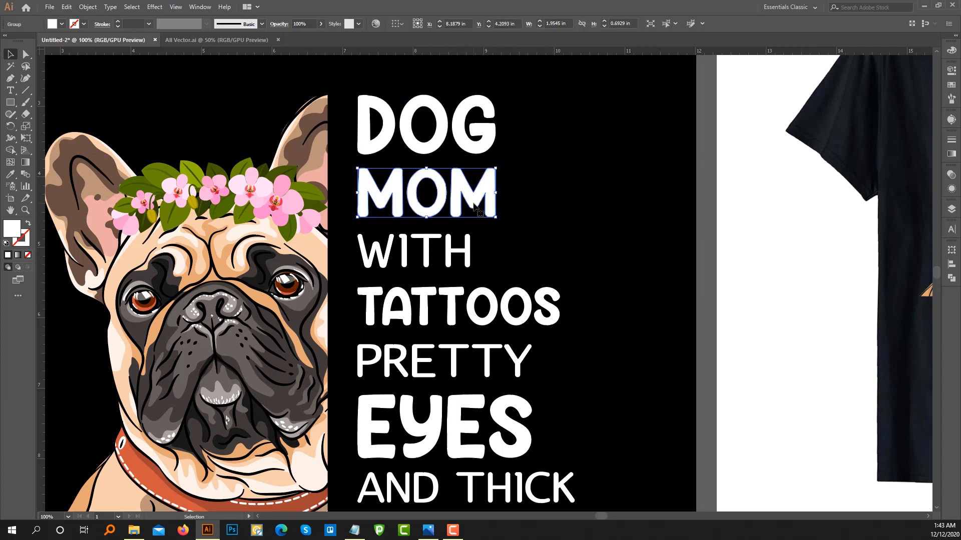
- Nudge the word EYES upward slightly to even out the gaps around it
click(525, 186)
click(481, 143)
click(517, 151)
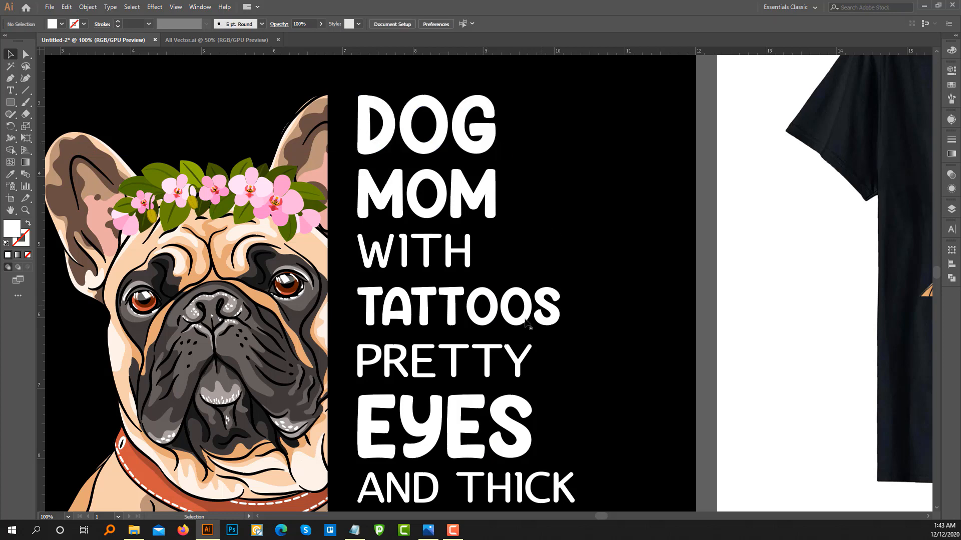
scroll(516, 324, down, 3)
scroll(491, 349, up, 3)
drag(490, 349, 473, 261)
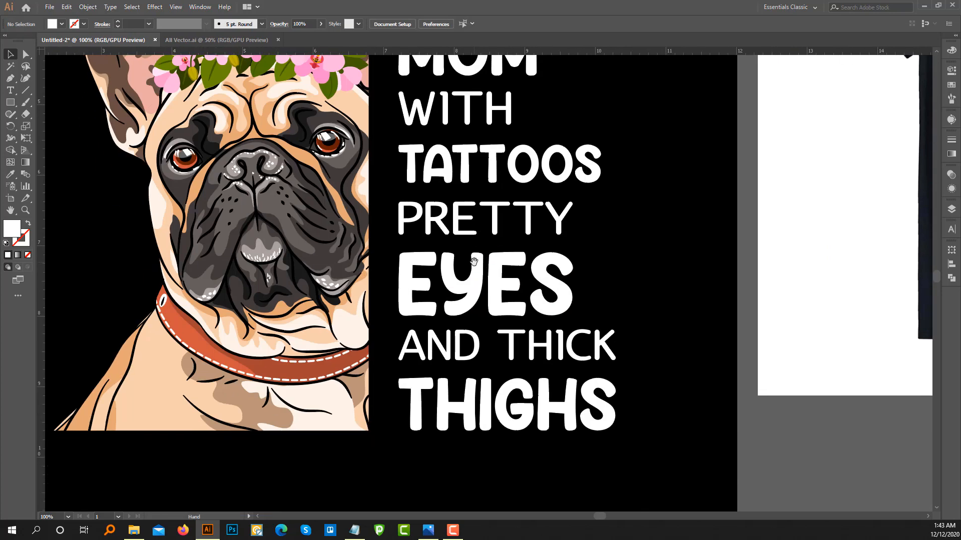
click(473, 292)
key(Up)
key(Up)
key(Down)
key(Up)
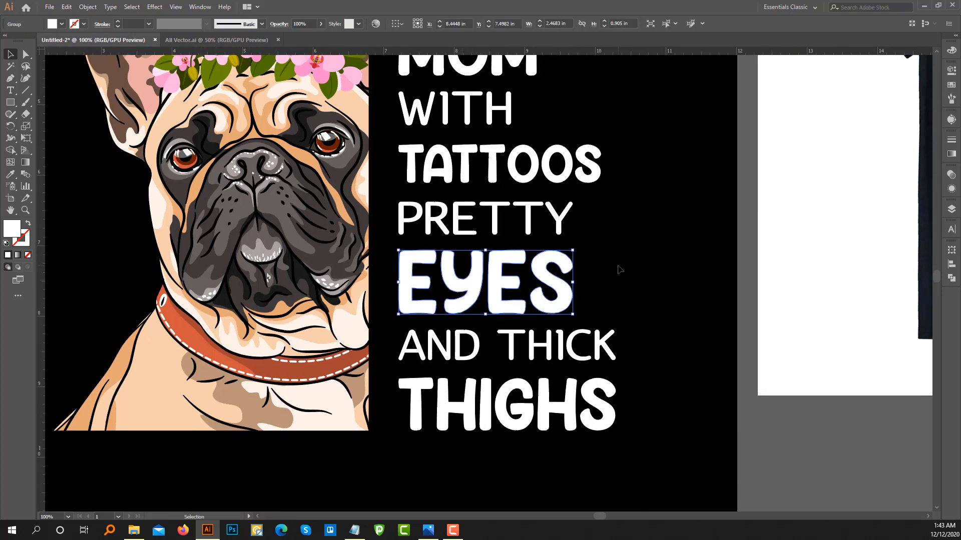
click(604, 294)
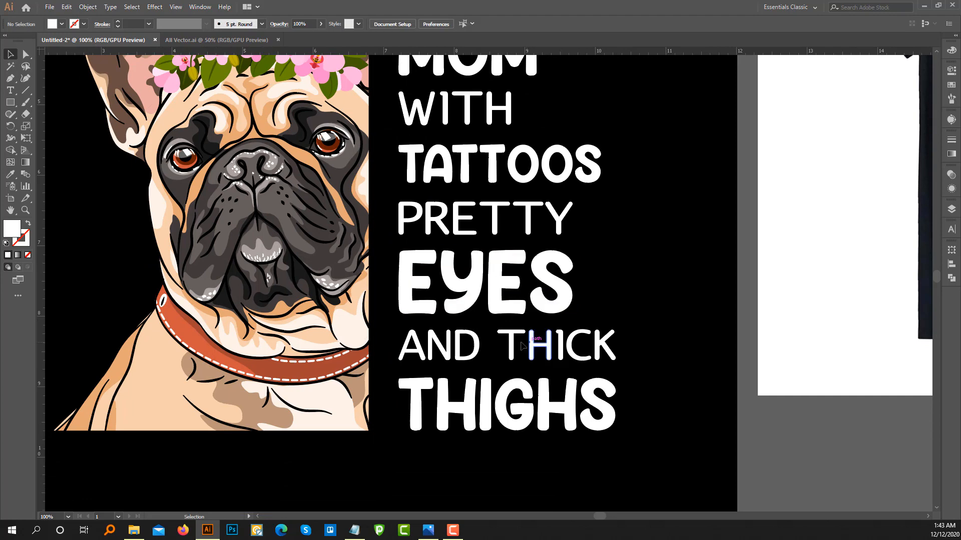
- Enlarge the word THIGHS slightly in proportion from its upper corner
click(605, 403)
drag(617, 378, 619, 377)
click(656, 350)
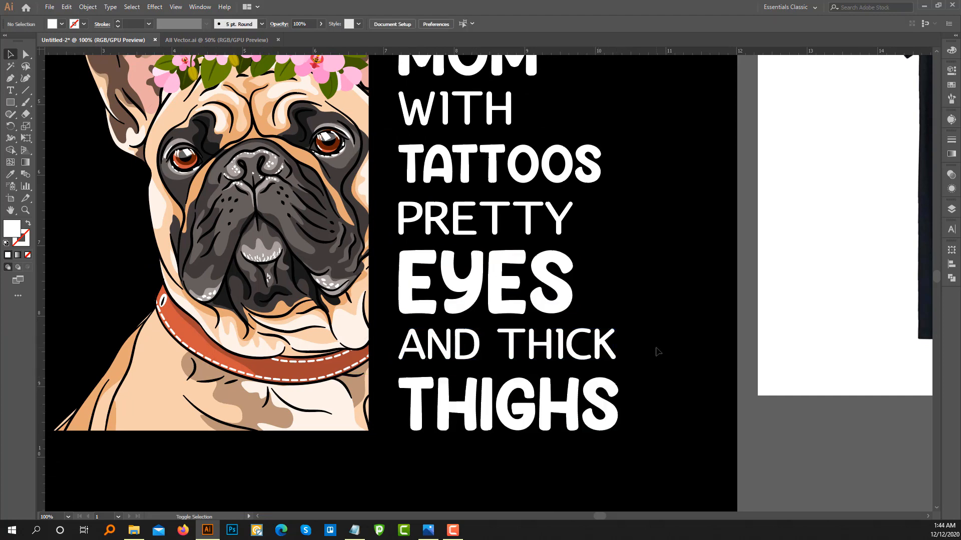
- Shift the whole stack of slogan words about 0.17 in toward the cropped edge of the dog
scroll(657, 350, down, 3)
drag(546, 327, 407, 304)
scroll(485, 353, up, 3)
scroll(486, 353, down, 3)
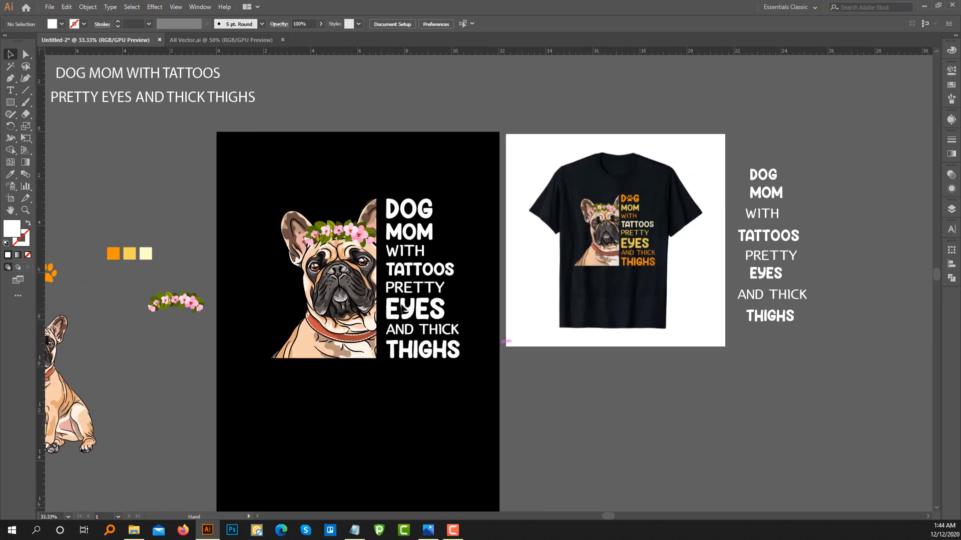
scroll(406, 303, up, 2)
scroll(409, 307, up, 2)
scroll(408, 306, down, 3)
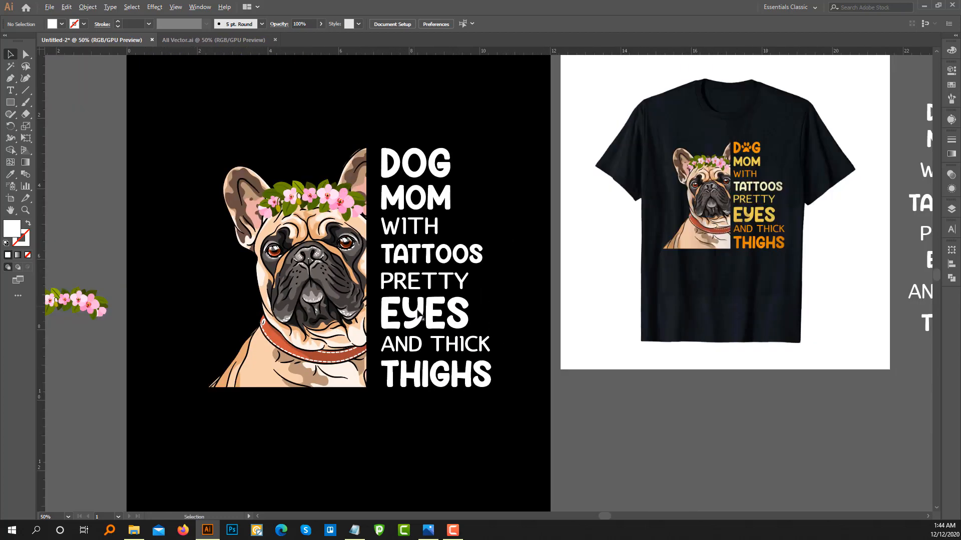
click(412, 205)
scroll(413, 210, up, 2)
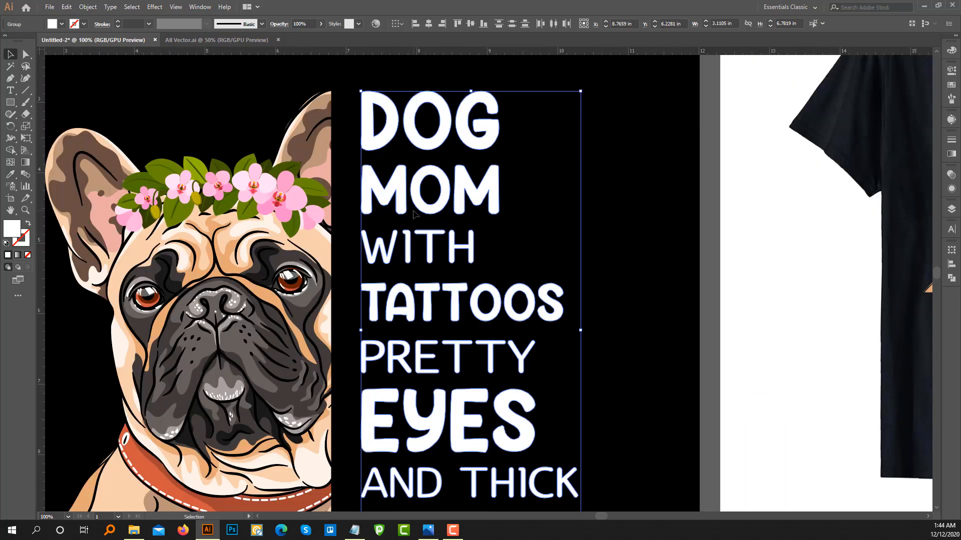
key(Left)
key(Left)
key(Left)
key(Left)
key(Left)
key(Left)
key(Left)
key(Left)
key(Left)
key(Left)
key(Left)
key(Left)
key(Left)
key(Left)
key(Left)
key(Left)
key(Left)
key(Left)
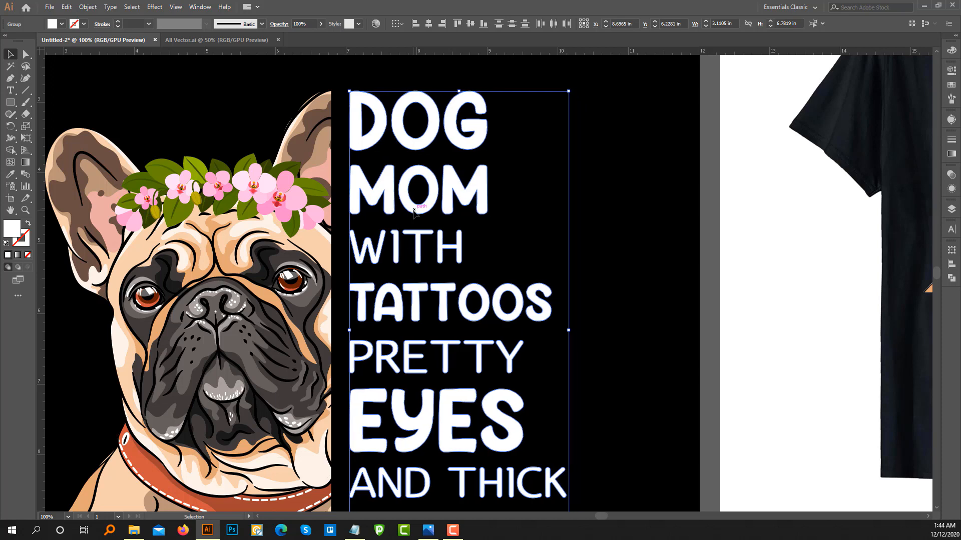
click(601, 208)
- Move the orange, yellow and cream colour swatches onto the artboard above the slogan
scroll(600, 207, down, 4)
scroll(453, 310, up, 3)
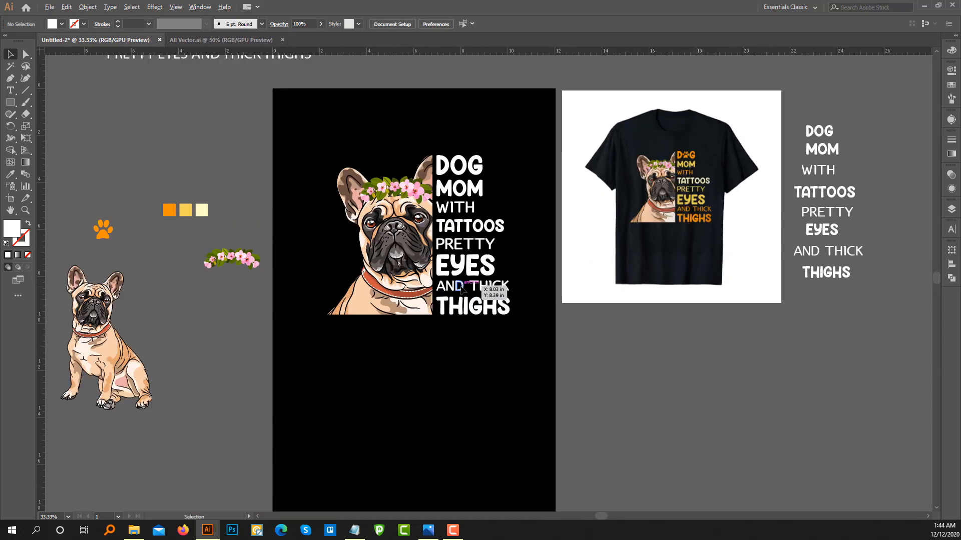
scroll(460, 289, up, 1)
scroll(490, 328, down, 2)
scroll(472, 266, up, 2)
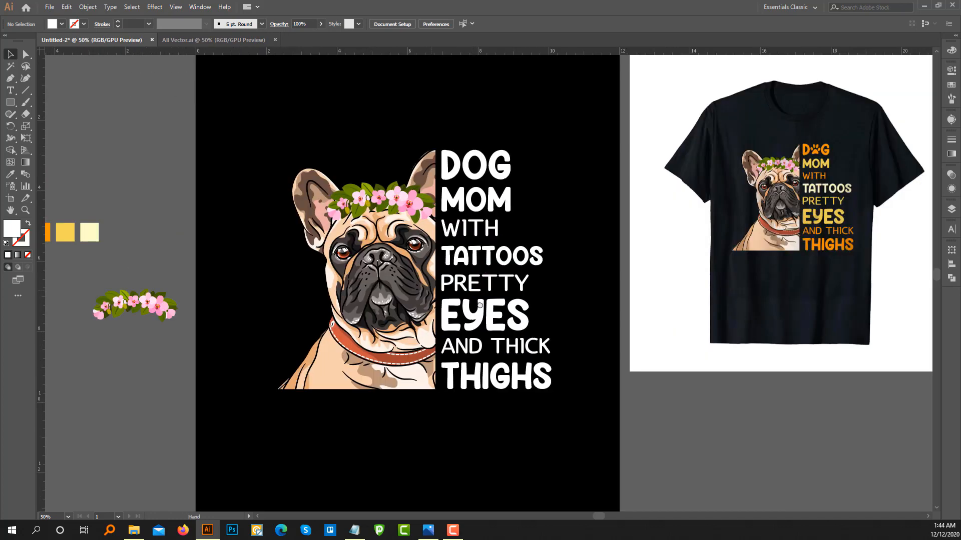
scroll(576, 377, down, 1)
click(235, 282)
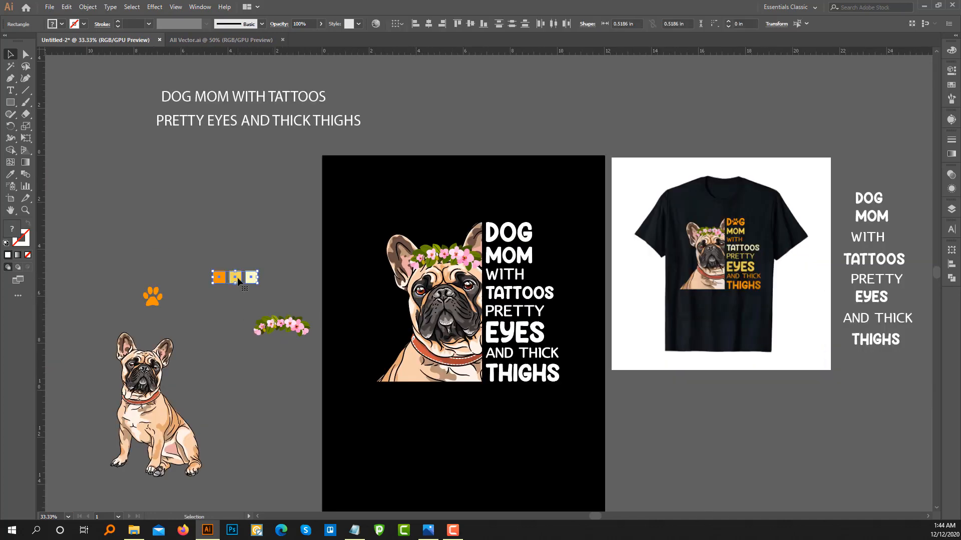
drag(239, 282, 510, 184)
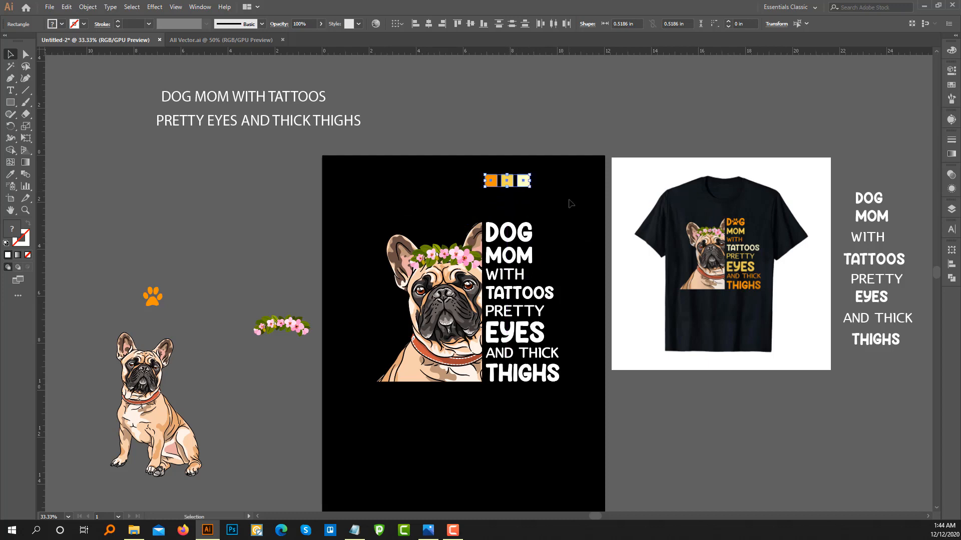
click(567, 205)
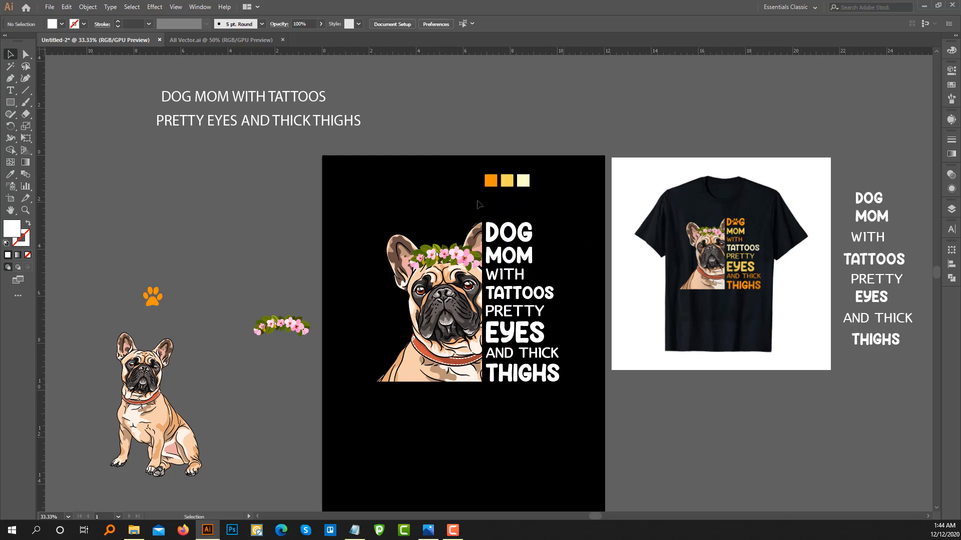
- Sample the swatches with the Eyedropper to colour DOG orange and MOM yellow
scroll(479, 204, up, 2)
click(488, 290)
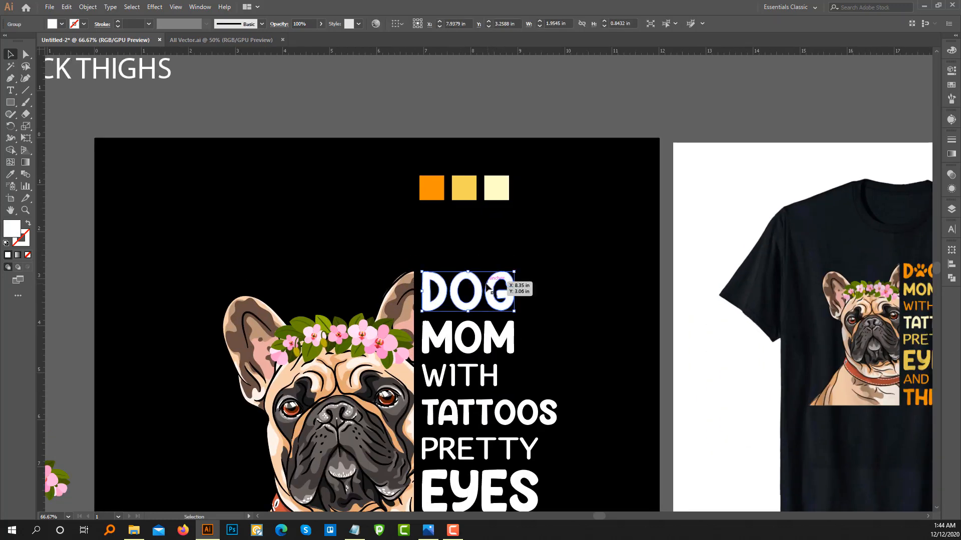
scroll(487, 289, down, 1)
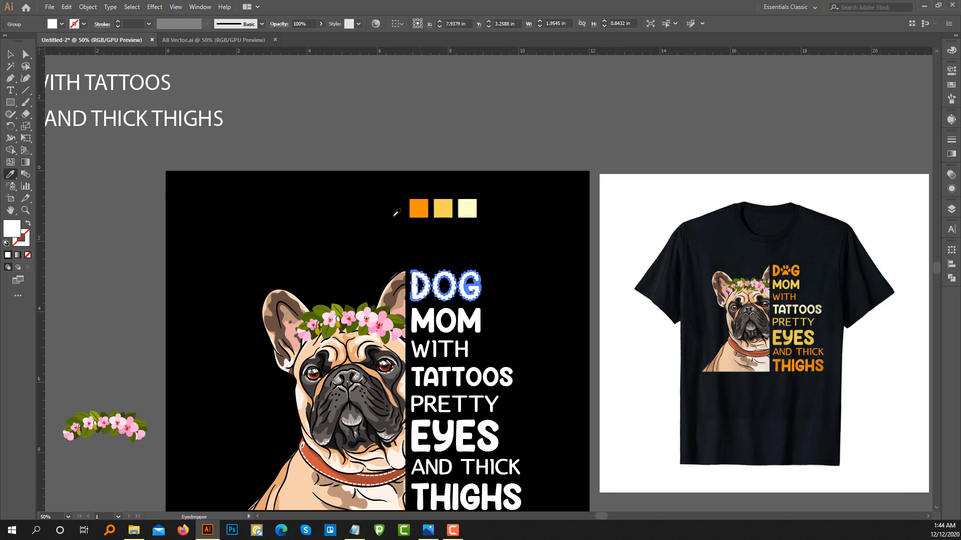
click(414, 210)
ctrl+click(465, 325)
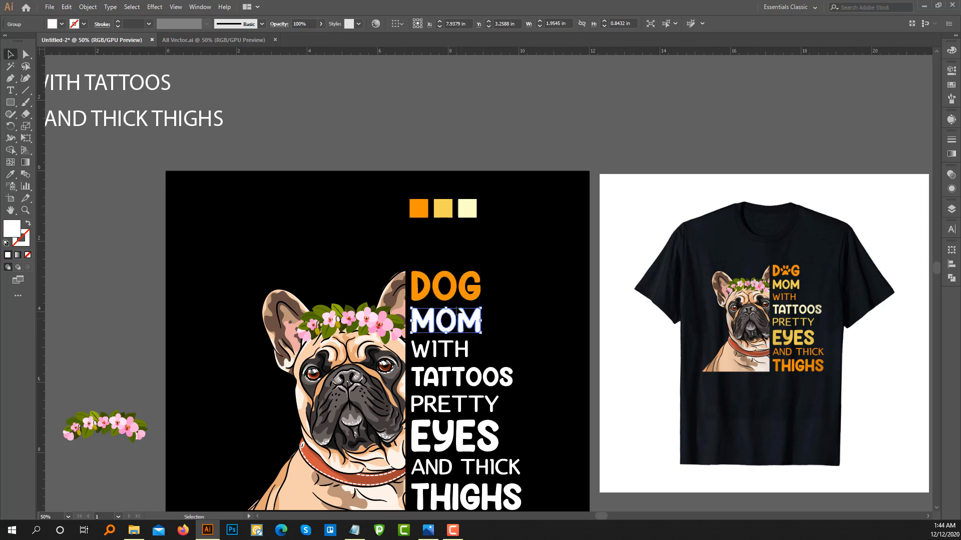
click(443, 209)
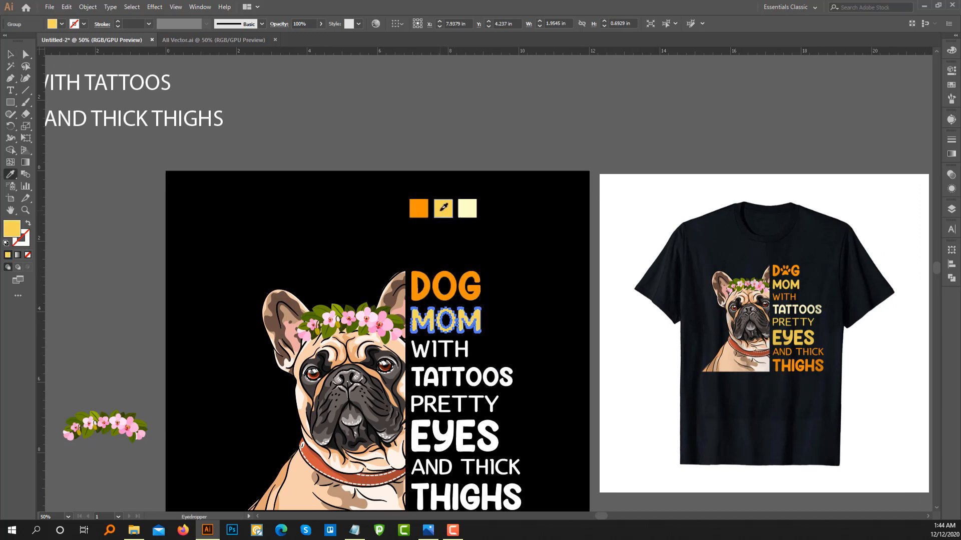
- Colour WITH orange by sampling DOG, and TATTOOS cream by sampling the cream swatch
ctrl+click(451, 349)
click(453, 284)
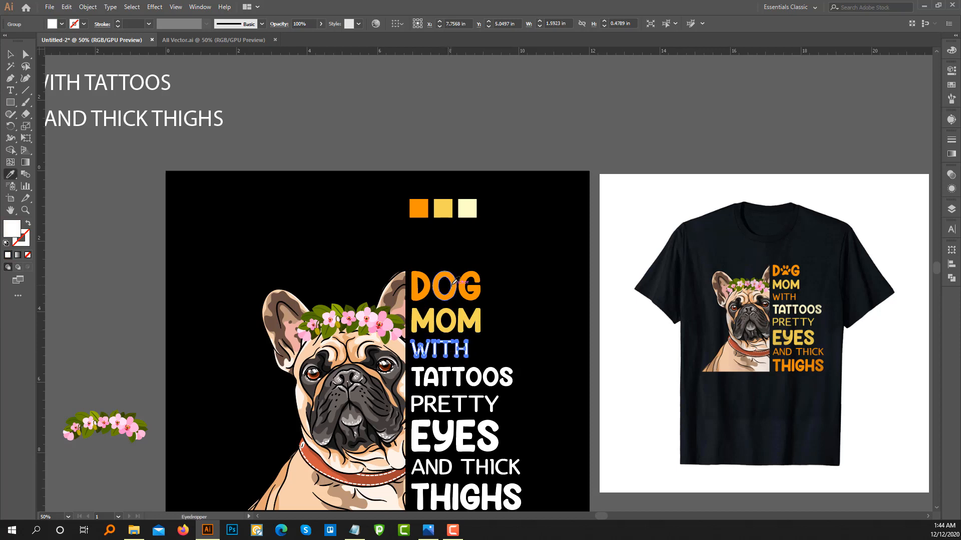
ctrl+click(461, 382)
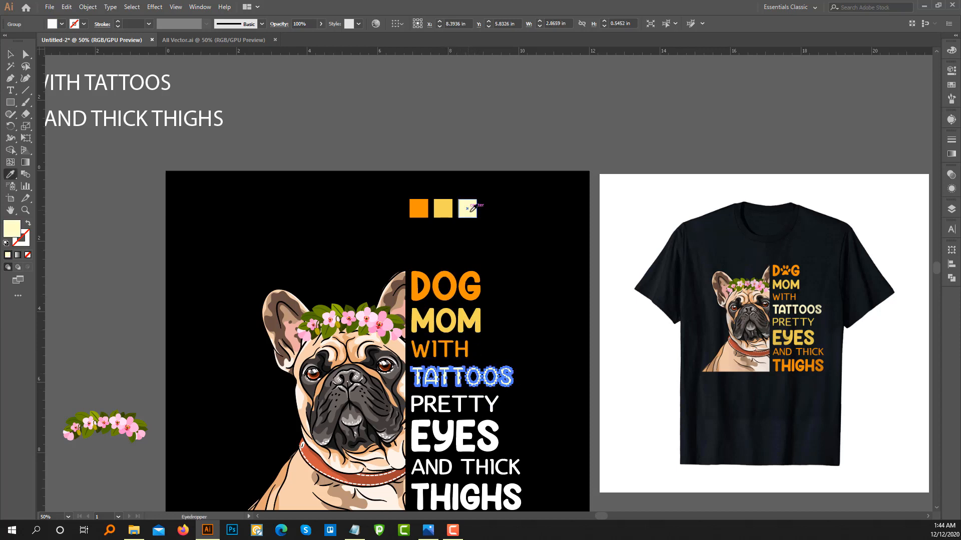
click(471, 209)
- Colour PRETTY and EYES yellow with the Eyedropper to match MOM
ctrl+click(465, 406)
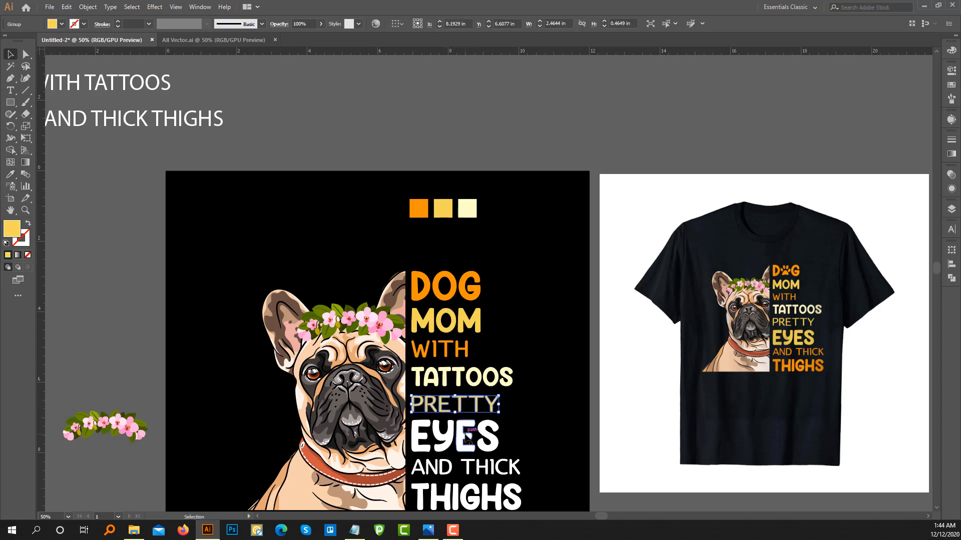
ctrl+click(477, 420)
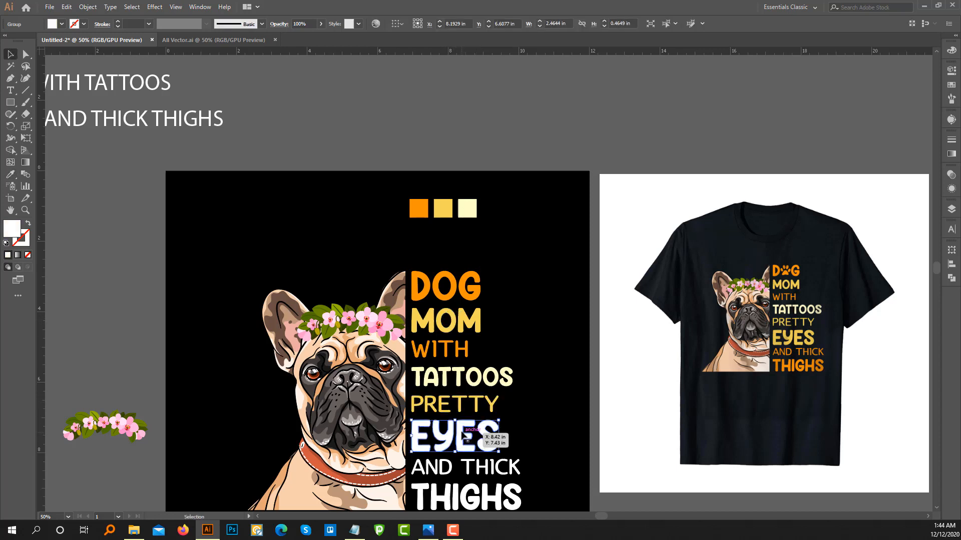
click(460, 314)
- Colour AND THICK and THIGHS orange by sampling the word DOG
ctrl+click(481, 468)
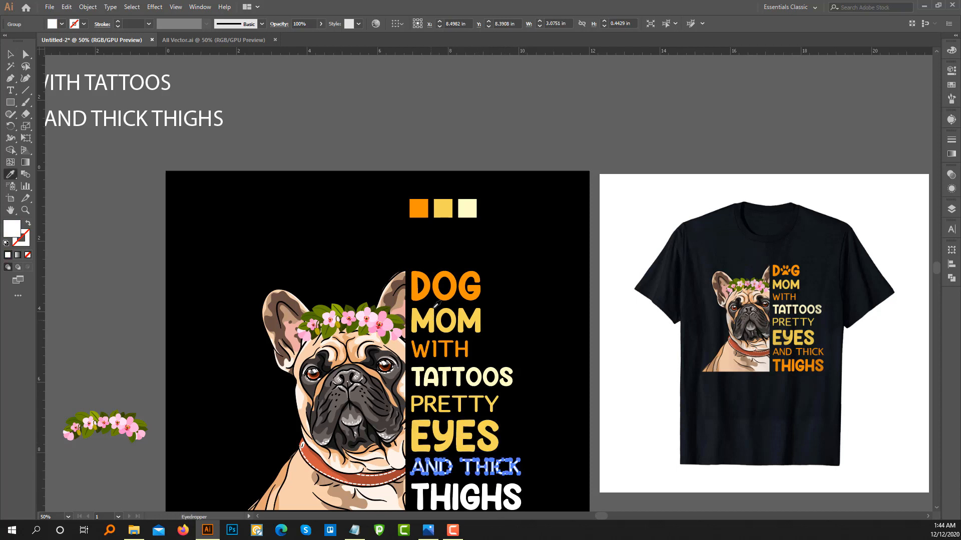
click(457, 283)
ctrl+click(465, 496)
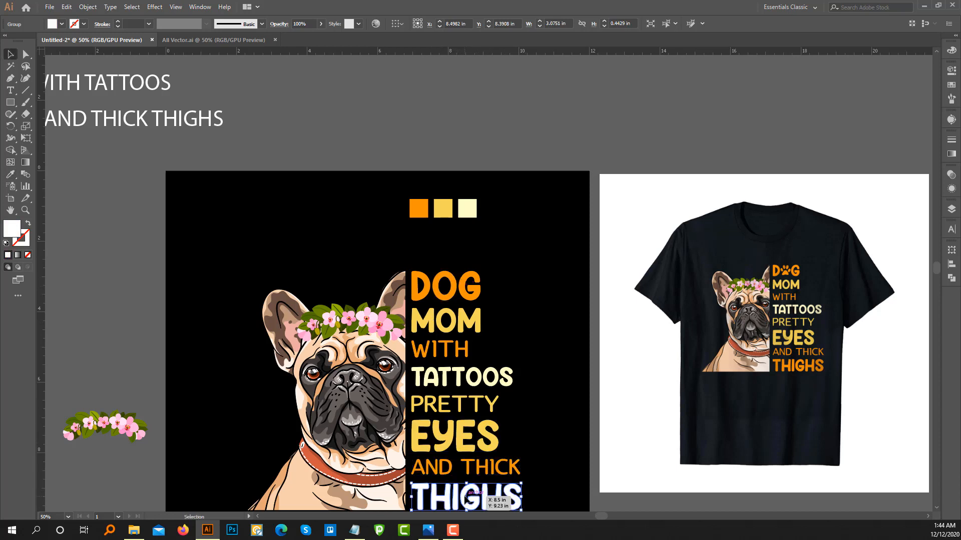
click(450, 282)
key(v)
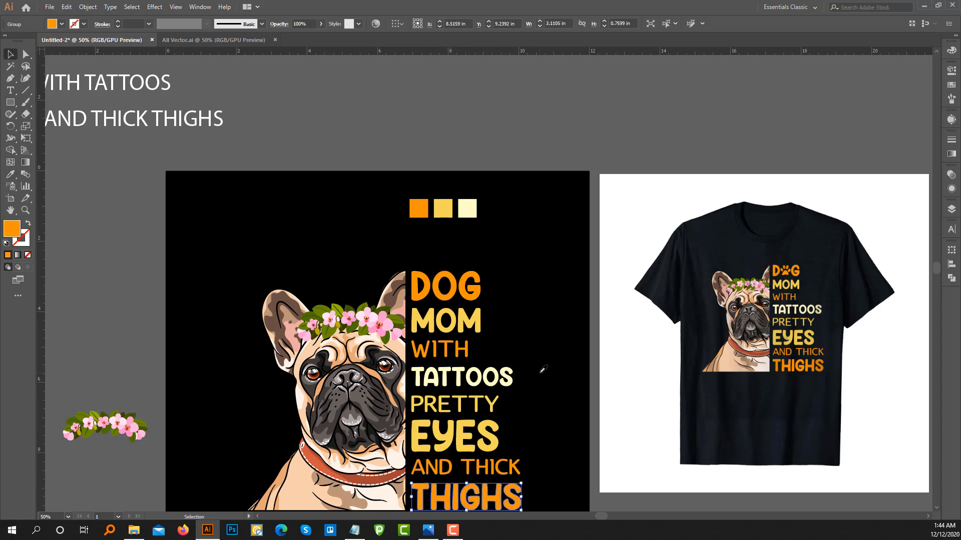
click(551, 405)
- Examine the coloured slogan beside the dog and compare its spacing and colours with the reference shirt
scroll(498, 439, up, 1)
scroll(501, 439, down, 2)
scroll(501, 441, up, 1)
drag(504, 453, 479, 358)
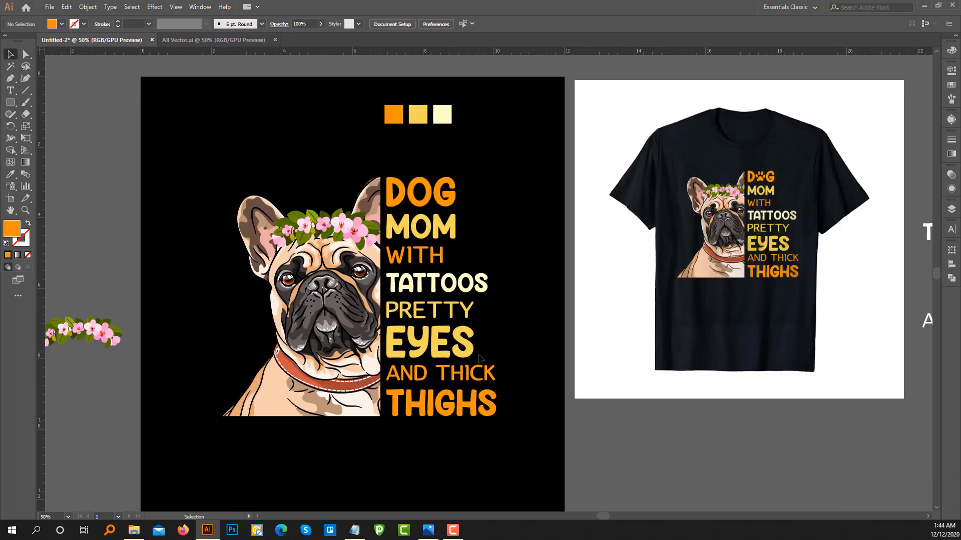
drag(419, 440, 454, 438)
scroll(492, 349, up, 2)
scroll(492, 349, down, 2)
drag(491, 397, 459, 381)
scroll(482, 350, up, 2)
drag(426, 325, 449, 364)
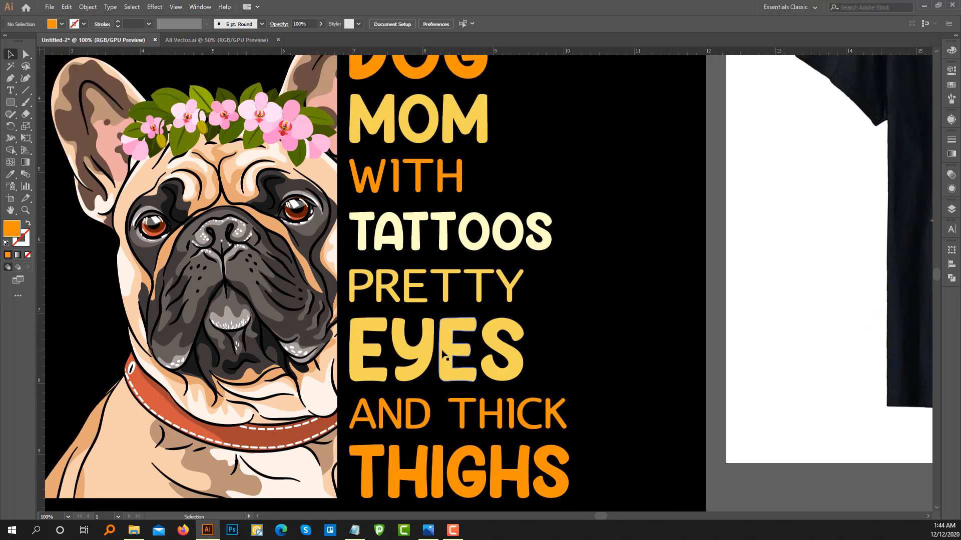
click(443, 354)
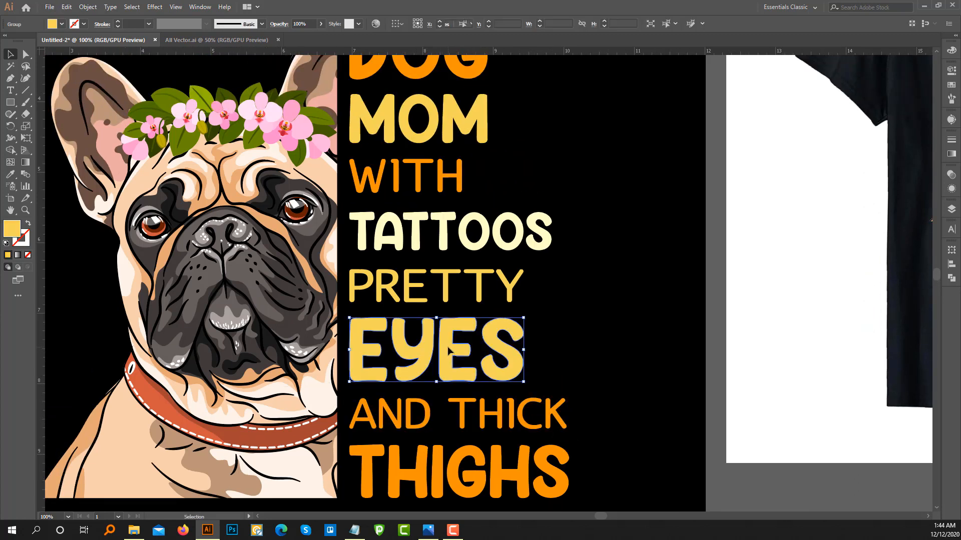
click(556, 323)
scroll(531, 345, down, 1)
scroll(522, 250, up, 1)
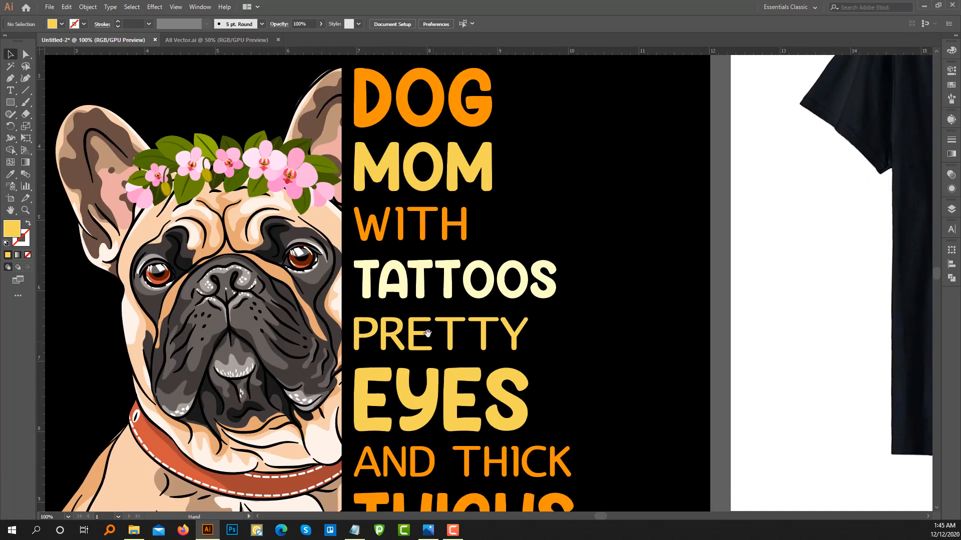
- Nudge MOM and WITH down slightly to balance the gaps between the upper slogan lines
click(416, 282)
click(439, 233)
click(429, 229)
click(435, 200)
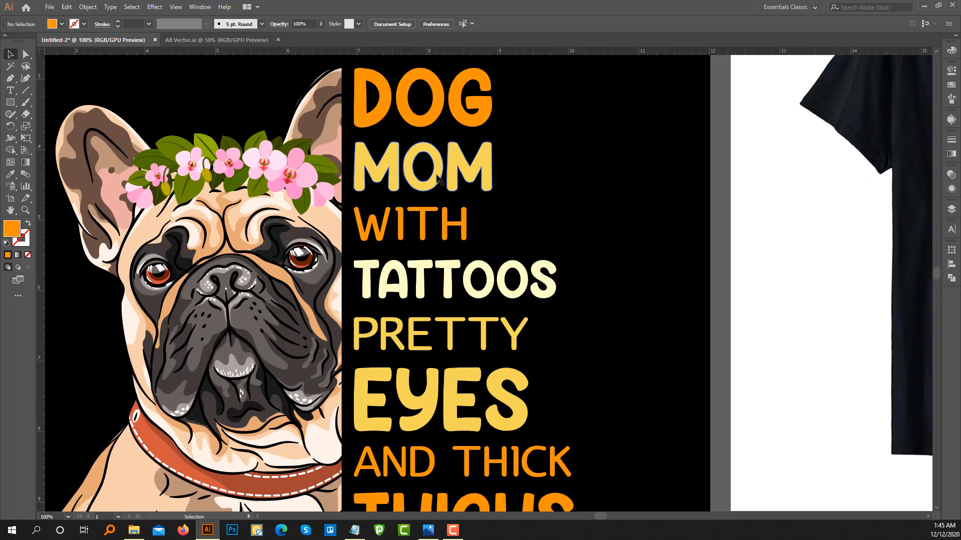
click(435, 179)
click(419, 230)
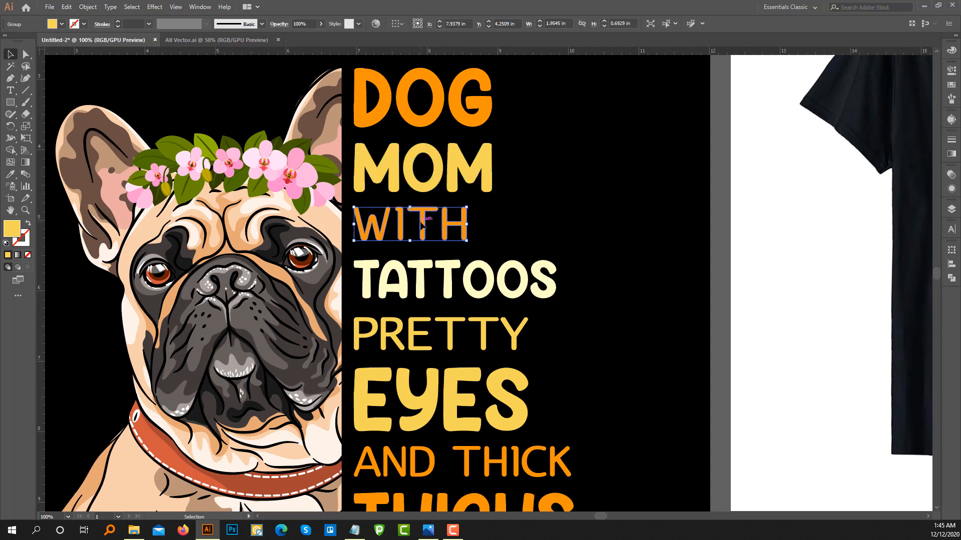
click(483, 204)
- Scale MOM up in proportion to about 2.05 in wide and enlarge DOG to match its width
click(488, 185)
mouse_move(496, 194)
mouse_down()
mouse_move(489, 183)
mouse_move(500, 194)
mouse_up()
click(506, 188)
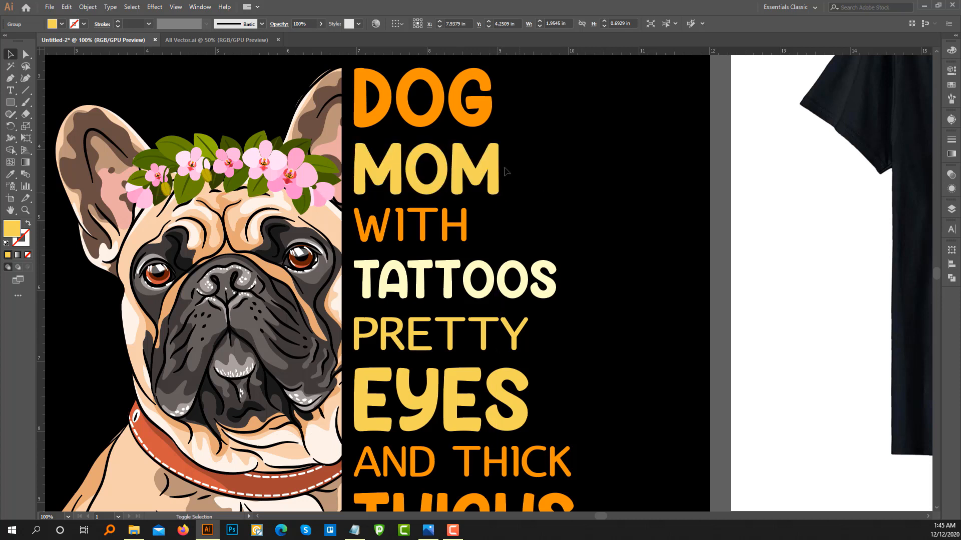
click(488, 121)
drag(492, 128, 499, 131)
click(523, 194)
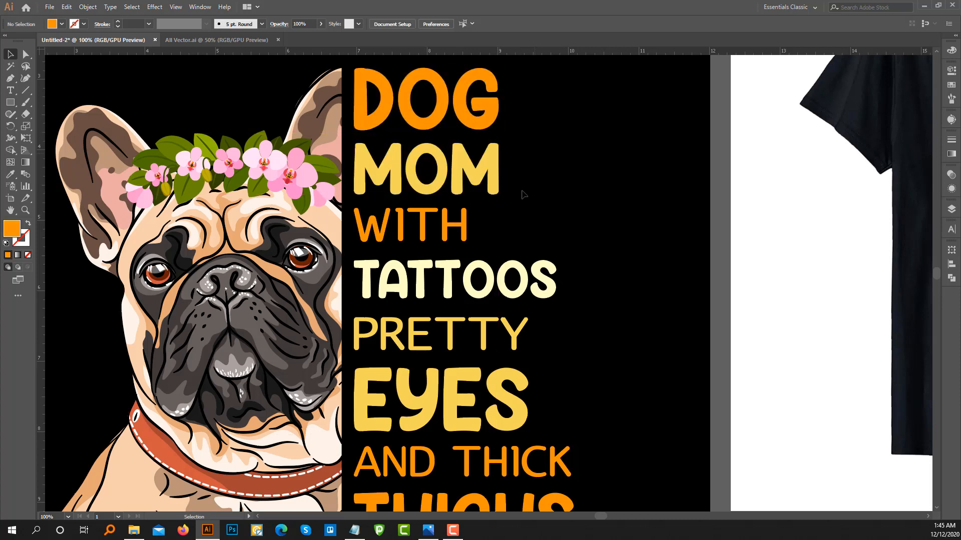
- Nudge MOM down slightly below DOG and enlarge WITH in proportion
click(497, 186)
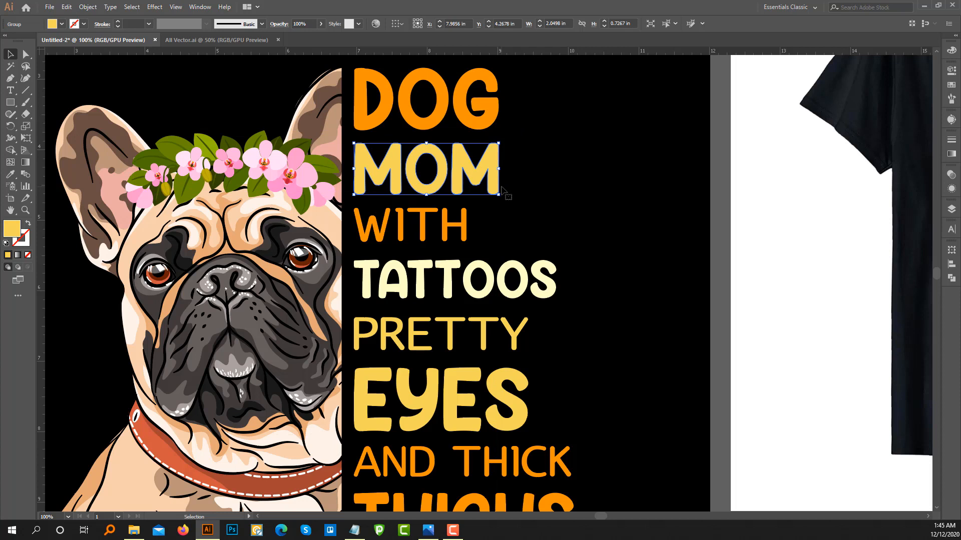
click(467, 230)
drag(470, 246, 480, 249)
click(483, 231)
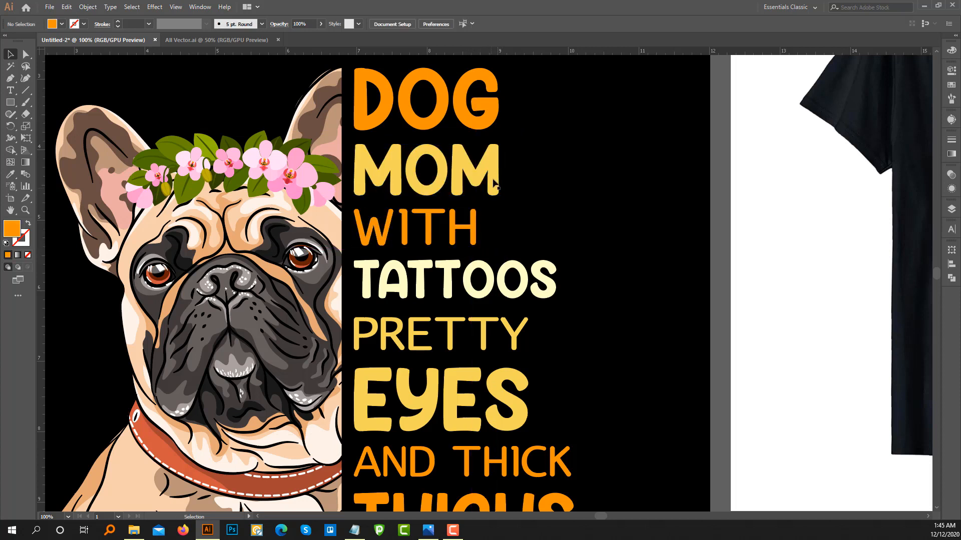
- Examine the spacing and proportions of the stacked slogan beside the dog
scroll(526, 191, down, 1)
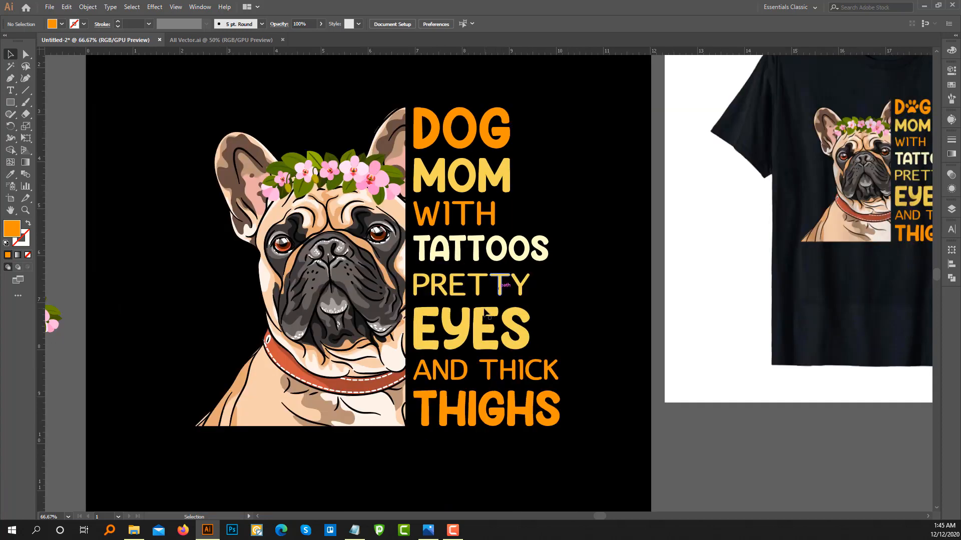
click(456, 257)
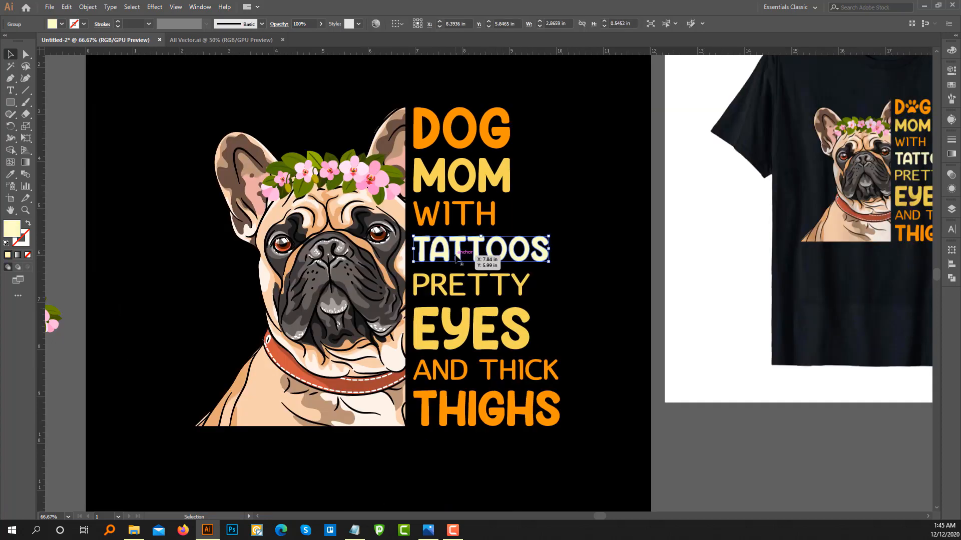
click(550, 208)
scroll(506, 319, up, 1)
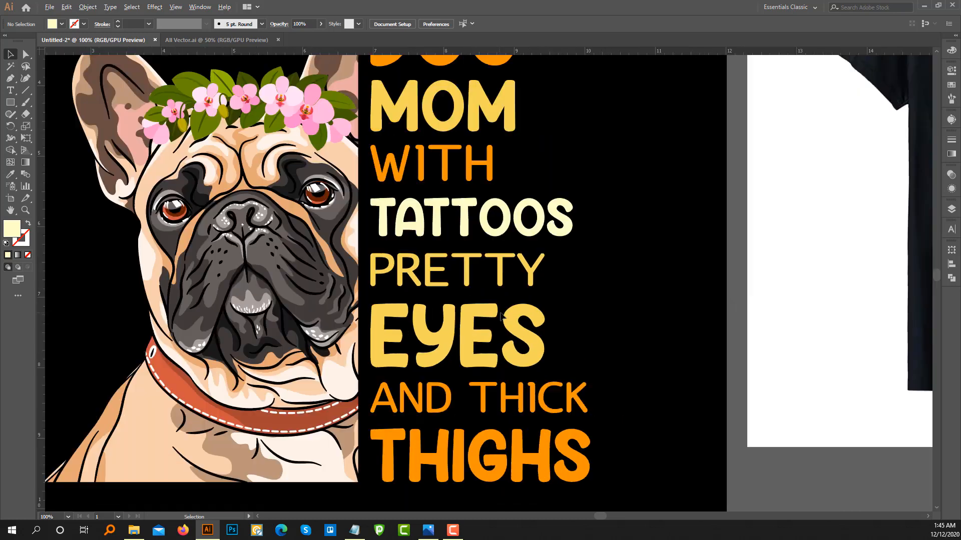
scroll(503, 319, down, 1)
drag(478, 369, 426, 378)
scroll(459, 326, down, 1)
scroll(471, 323, up, 1)
scroll(377, 347, up, 1)
scroll(378, 346, down, 1)
scroll(374, 344, up, 2)
scroll(377, 346, down, 4)
scroll(412, 357, up, 1)
scroll(409, 358, down, 1)
- Place a copy of the orange paw on the artboard just above the dog's ear, beside the DOG line
drag(220, 323, 360, 359)
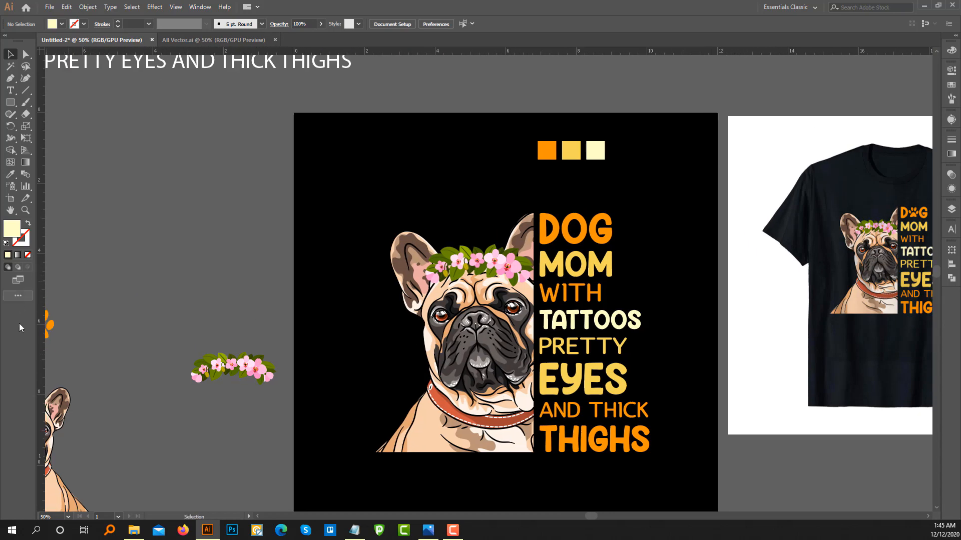
drag(143, 322, 393, 211)
scroll(179, 296, down, 2)
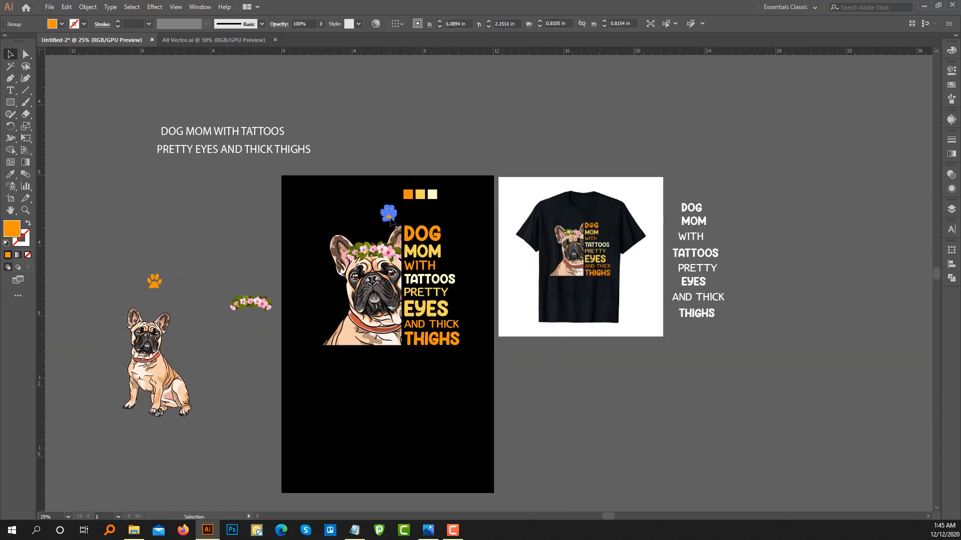
scroll(393, 211, up, 3)
scroll(336, 253, up, 1)
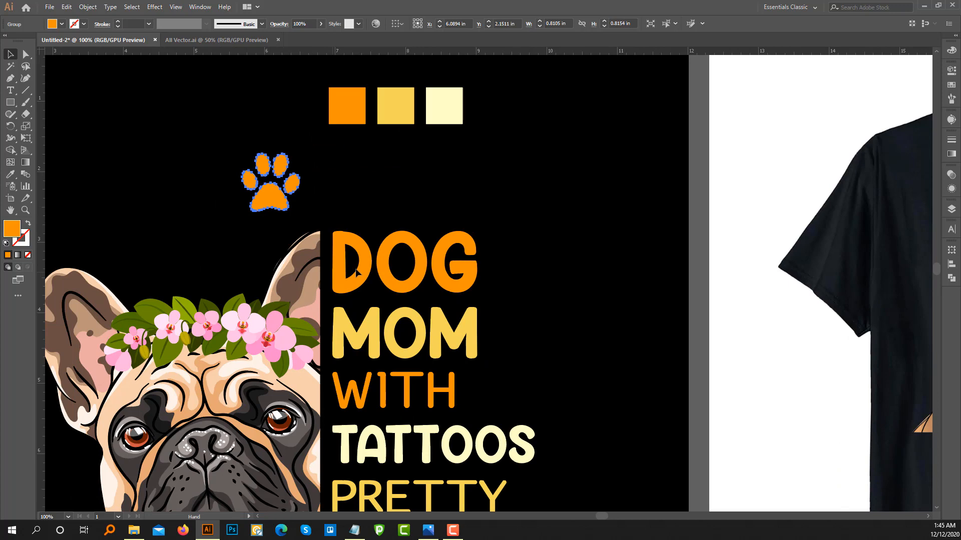
- Isolate the DOG lettering, delete its letter O and go back up to the layer level
right_click(382, 251)
click(422, 324)
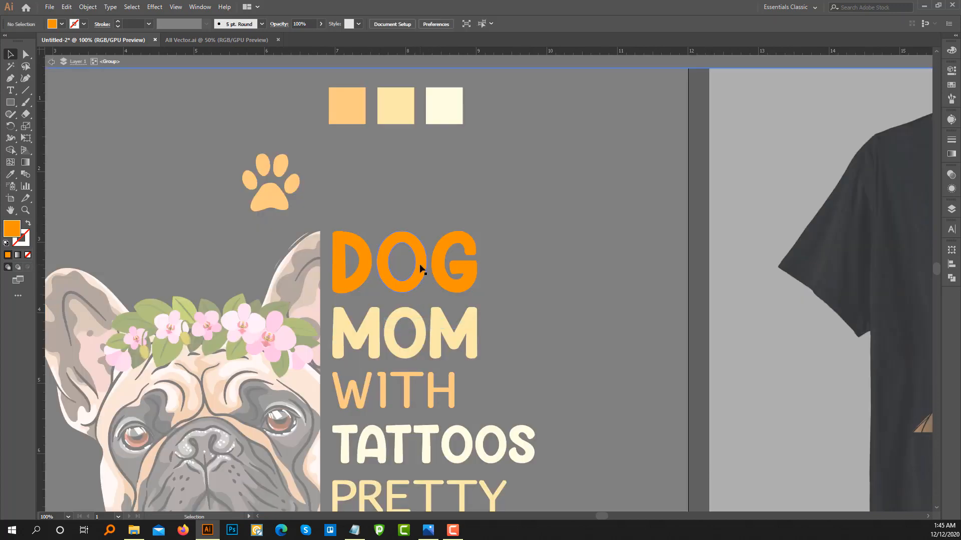
click(418, 280)
key(Delete)
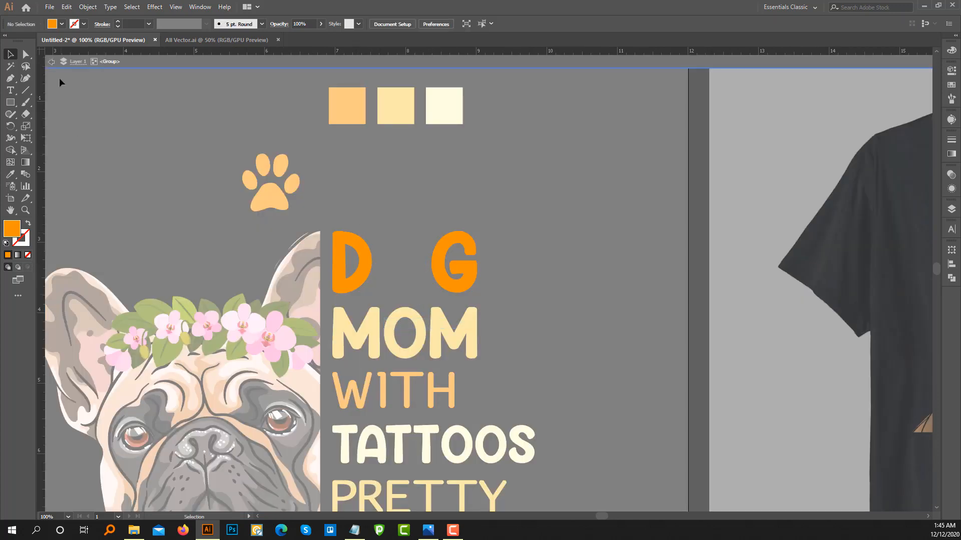
click(51, 61)
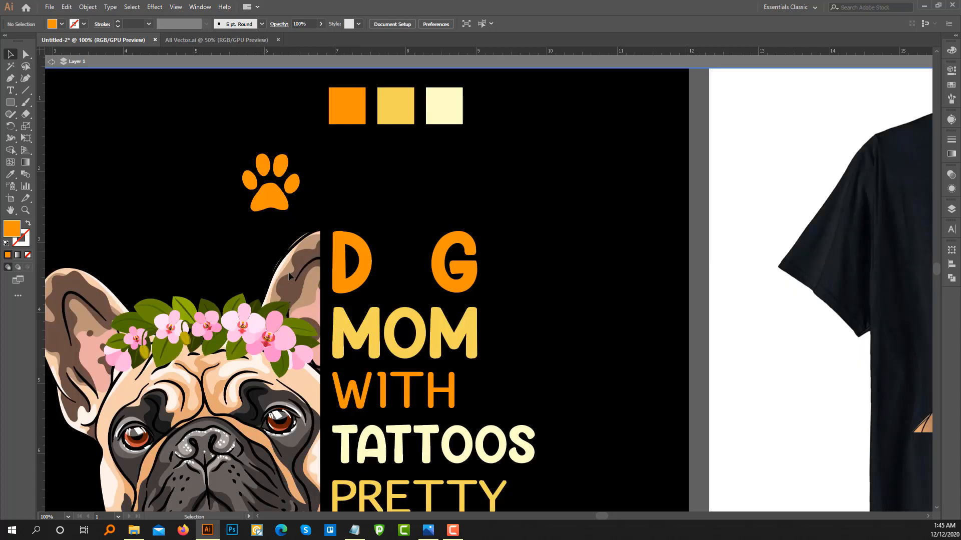
- Move the orange paw into the gap between the D and G
drag(281, 199, 410, 270)
scroll(412, 180, up, 2)
scroll(412, 247, down, 3)
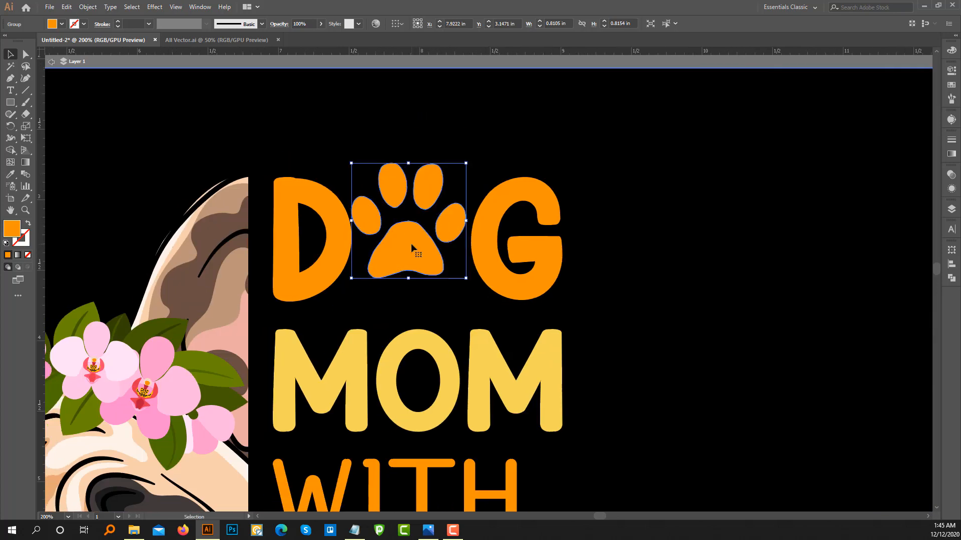
- Scale the paw down in proportion to about 0.74 in wide and centre it between the D and G
drag(465, 160, 450, 178)
drag(414, 245, 423, 245)
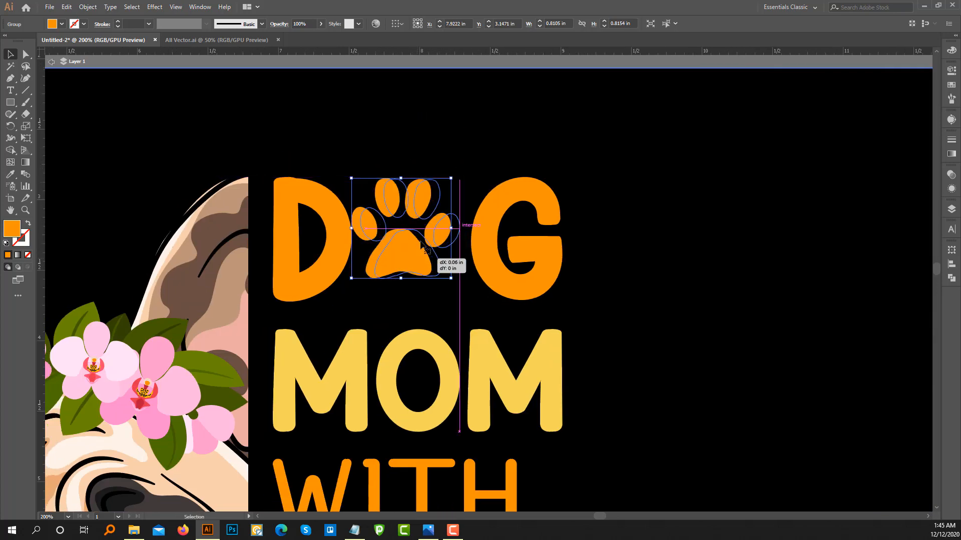
click(418, 273)
mouse_move(459, 279)
mouse_down()
mouse_move(481, 286)
mouse_move(463, 283)
mouse_up()
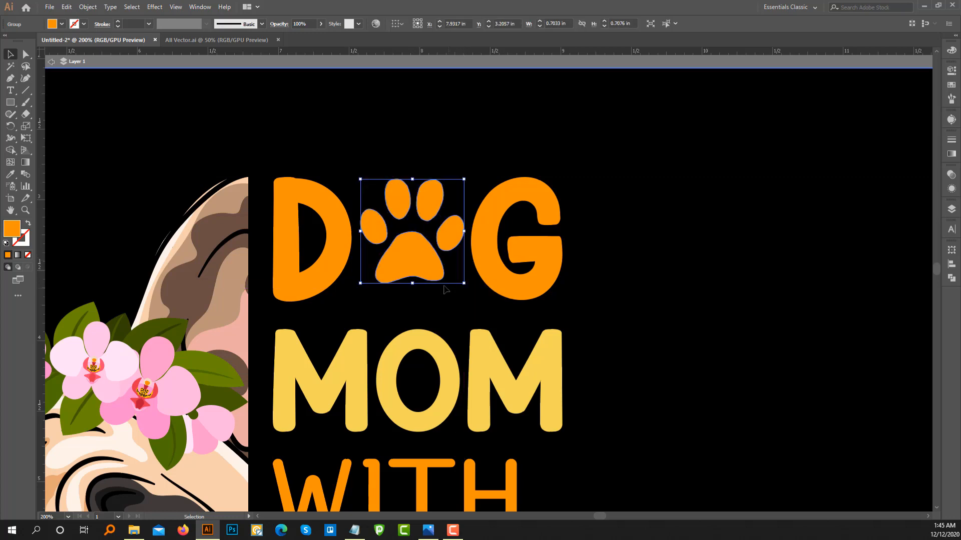
key(Left)
click(502, 121)
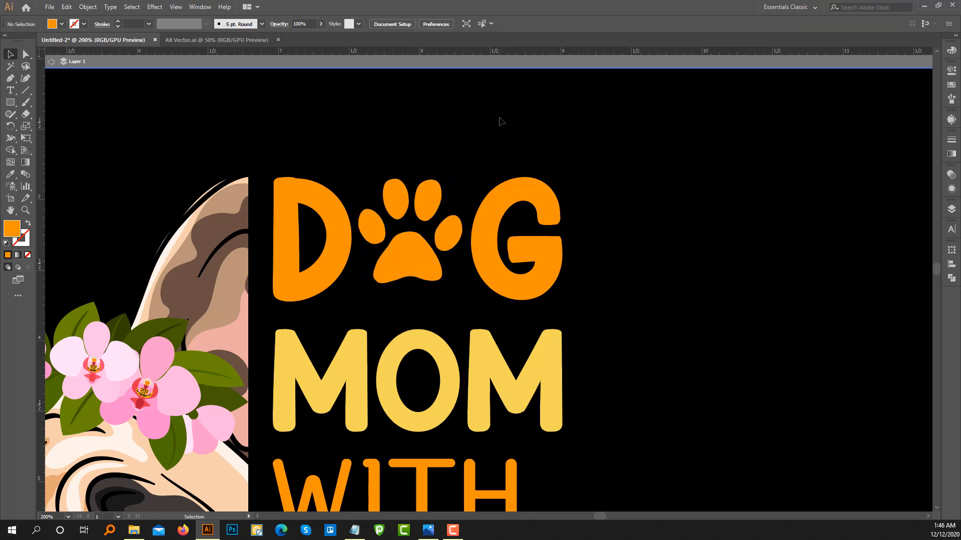
- Inspect the paw's fit and spacing between the D and G up close
scroll(501, 122, down, 3)
drag(503, 122, 493, 156)
scroll(474, 204, up, 2)
scroll(463, 224, up, 3)
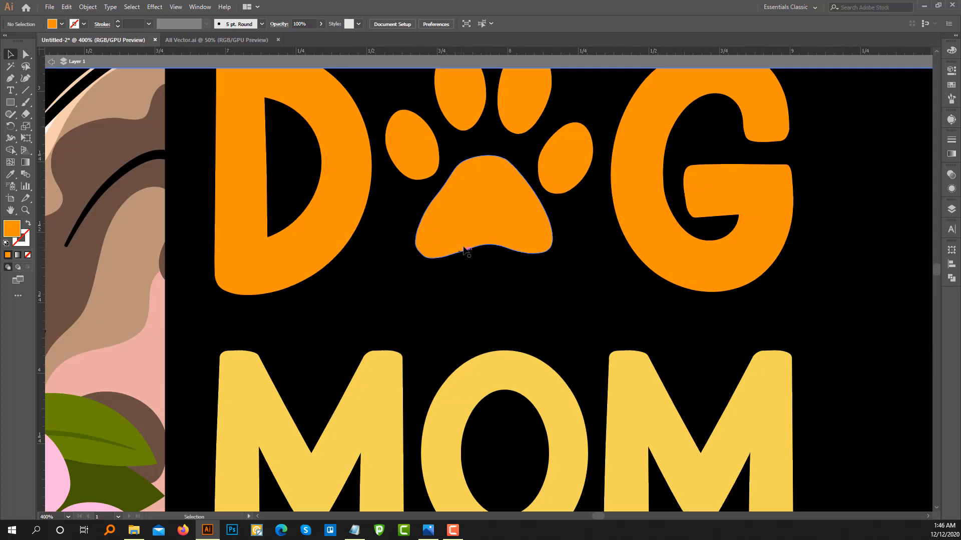
click(490, 274)
click(622, 111)
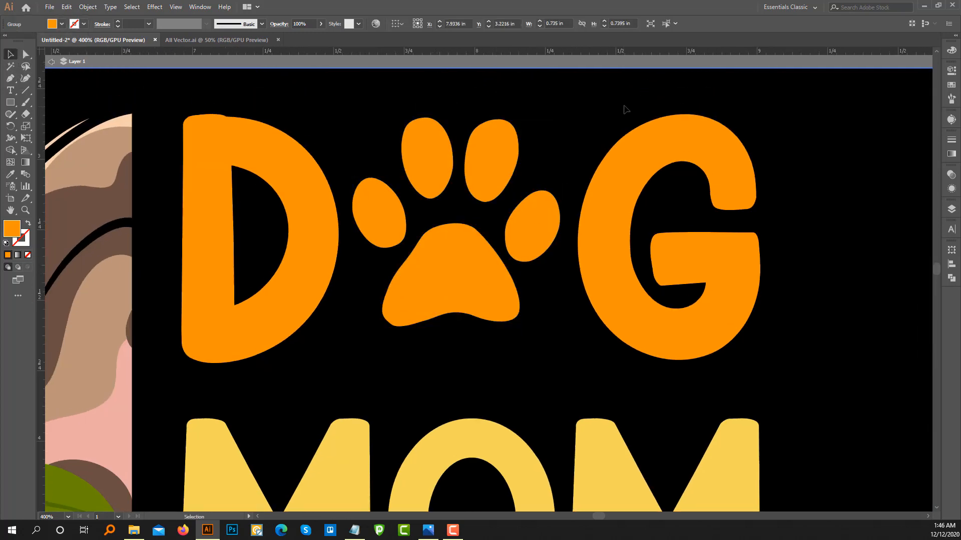
scroll(589, 223, down, 1)
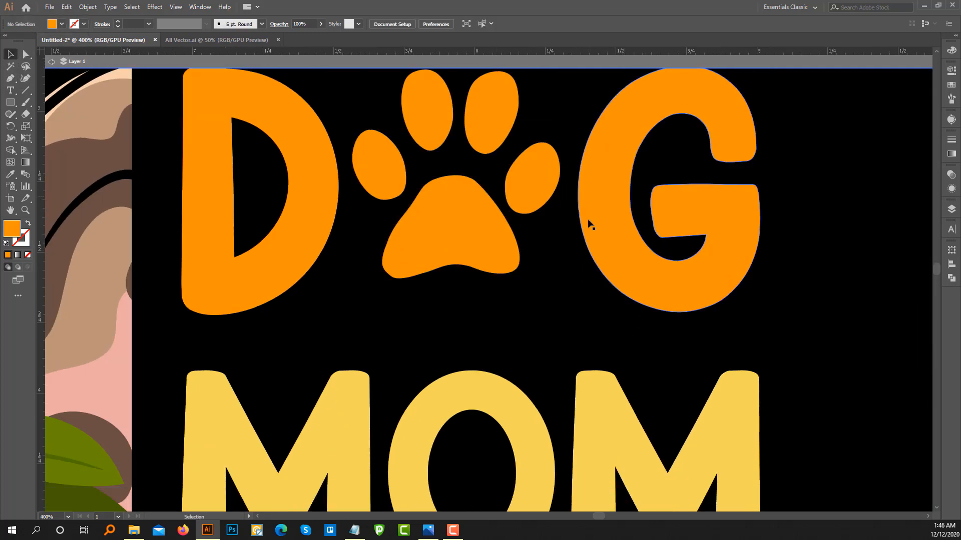
- Exit isolation mode and move the three colour swatches off the artboard, above the spare flower crown
click(52, 61)
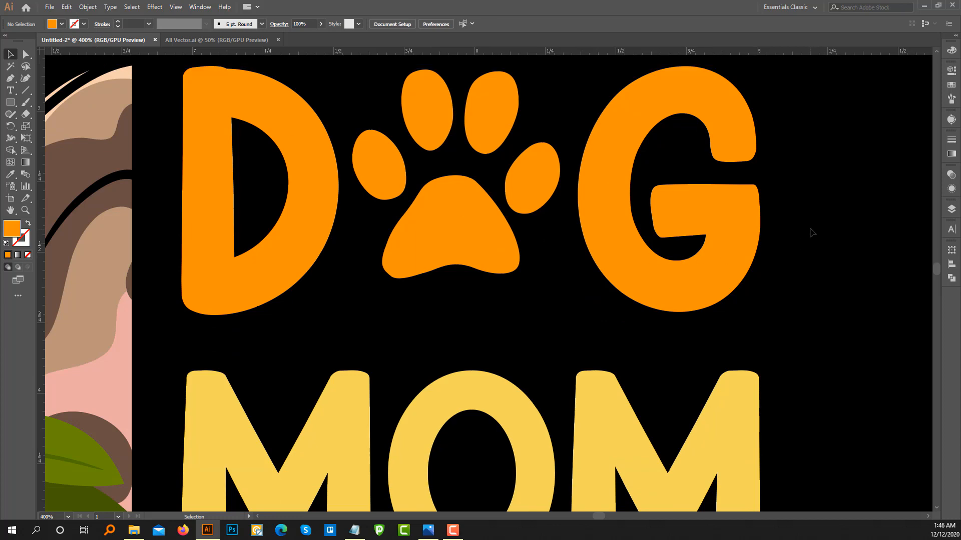
scroll(811, 232, down, 7)
drag(811, 233, 118, 158)
scroll(575, 198, up, 1)
scroll(575, 197, up, 4)
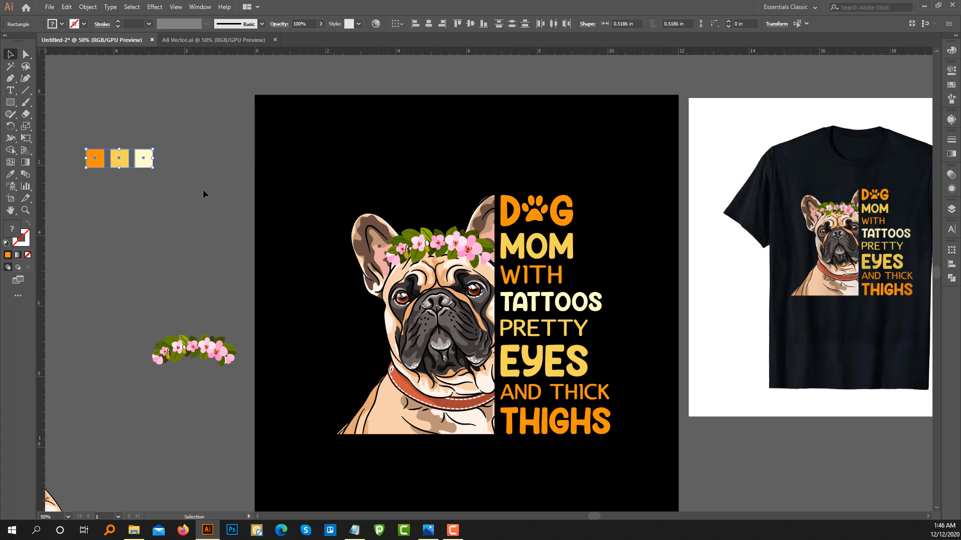
click(204, 194)
- Compare the composed dog and slogan design with the reference shirt
scroll(527, 249, up, 3)
scroll(532, 251, down, 3)
drag(569, 315, 492, 206)
scroll(470, 220, down, 1)
scroll(495, 241, up, 1)
drag(502, 241, 440, 287)
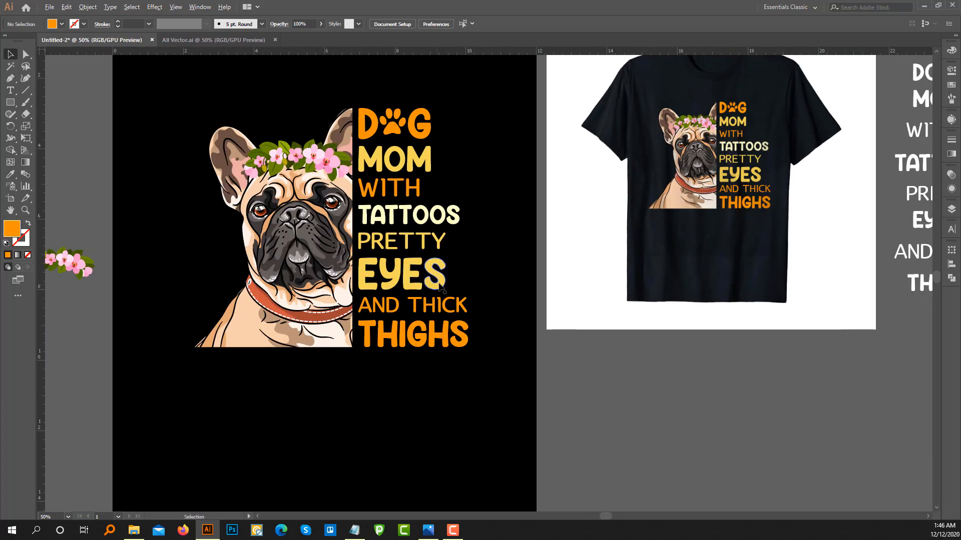
scroll(440, 287, up, 1)
scroll(439, 286, down, 1)
drag(503, 310, 464, 319)
scroll(505, 305, down, 1)
- Select the dog and slogan artwork together, expand its appearance and expand the objects
drag(284, 129, 500, 360)
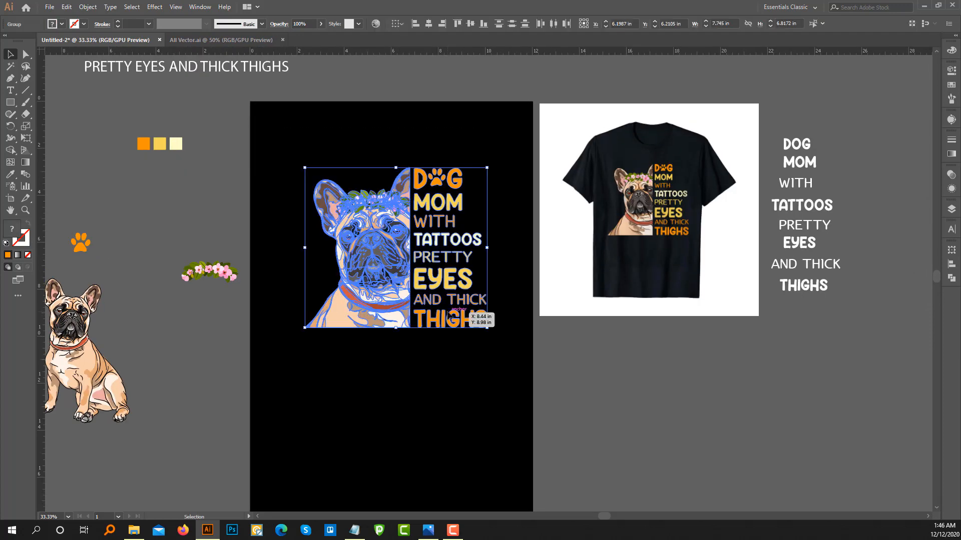
click(88, 7)
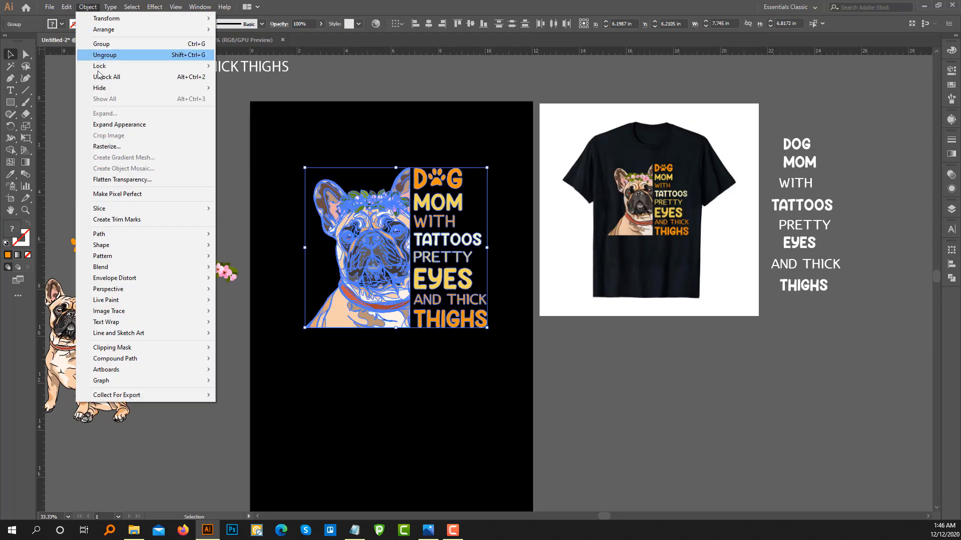
click(123, 124)
click(87, 6)
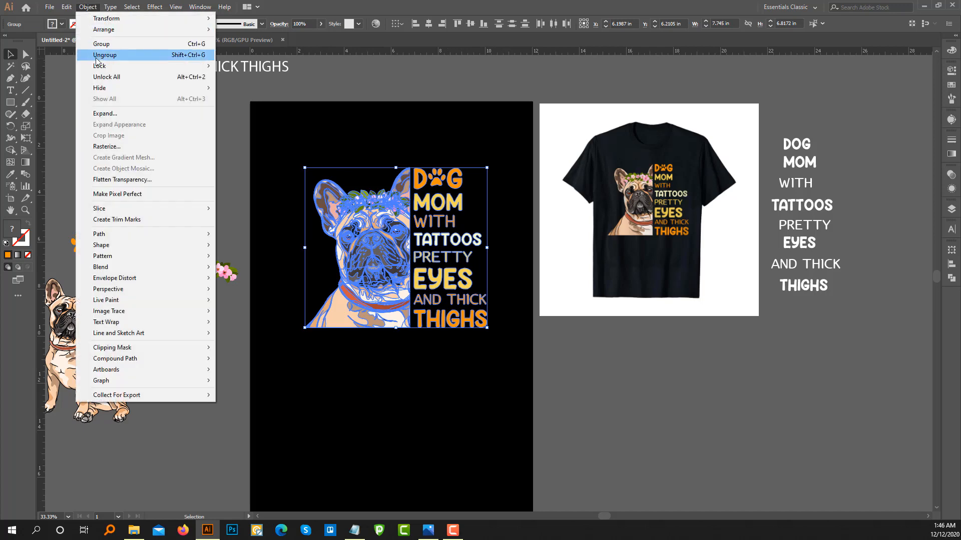
click(105, 116)
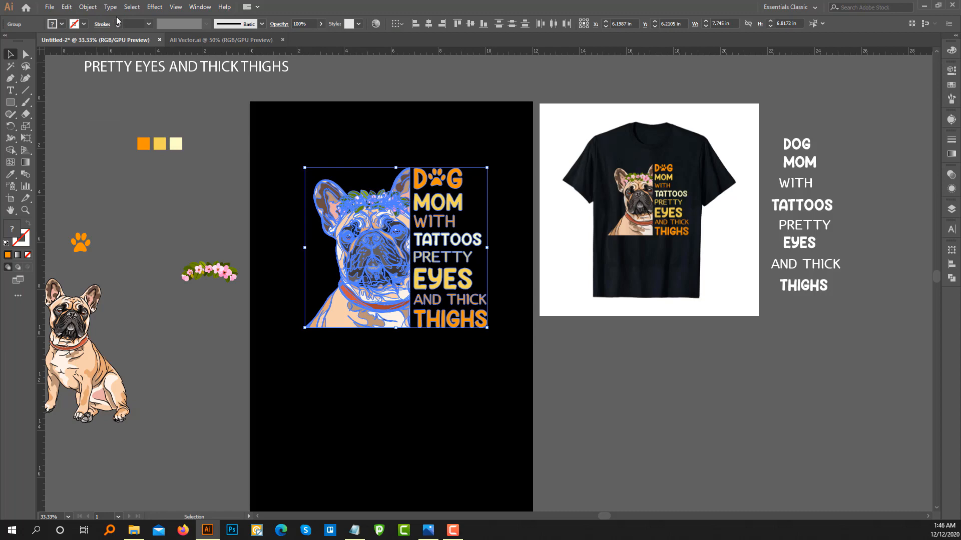
- Group the expanded dog and slogan artwork into one object
click(132, 6)
mouse_move(83, 7)
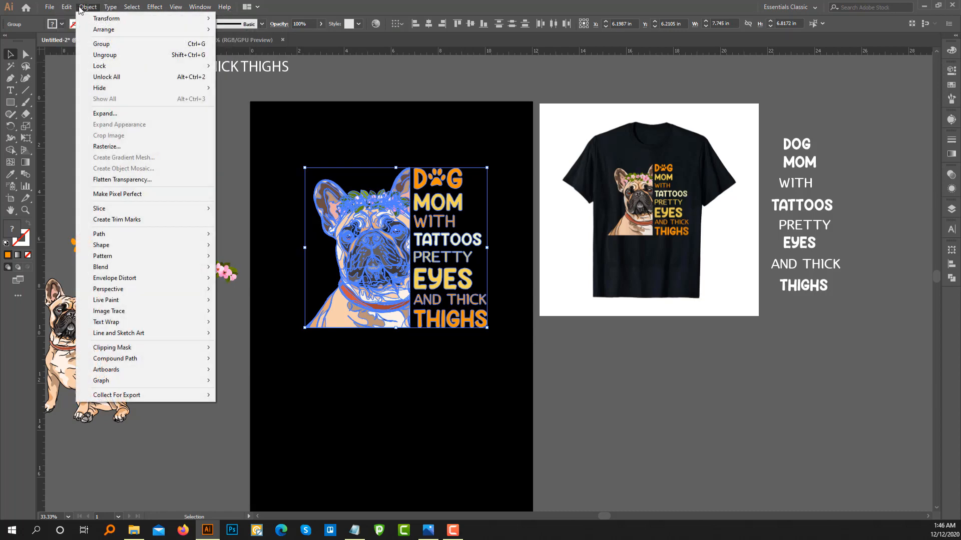
click(101, 44)
- Centre the grouped design horizontally and vertically on the artboard and scale it up from its centre to about 11.5 in wide
click(402, 23)
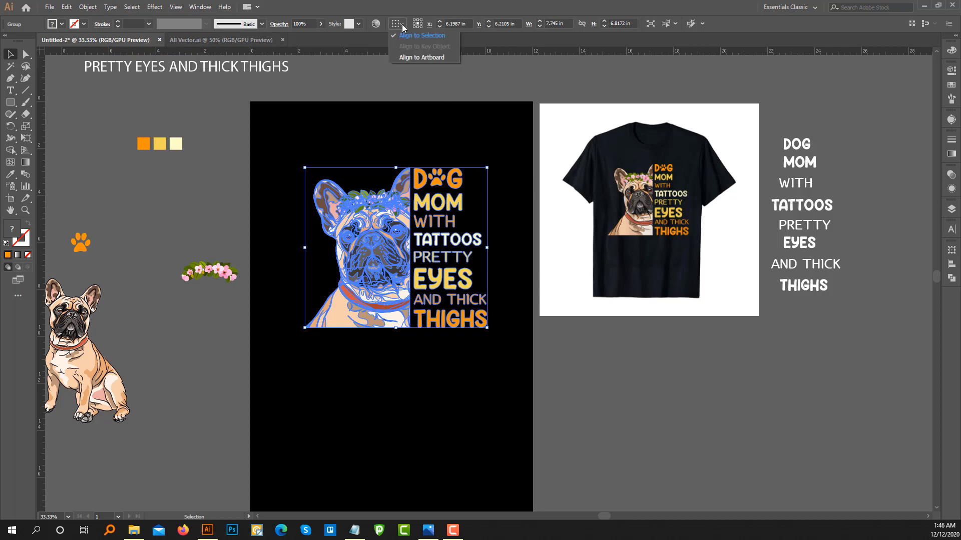
click(411, 58)
click(429, 23)
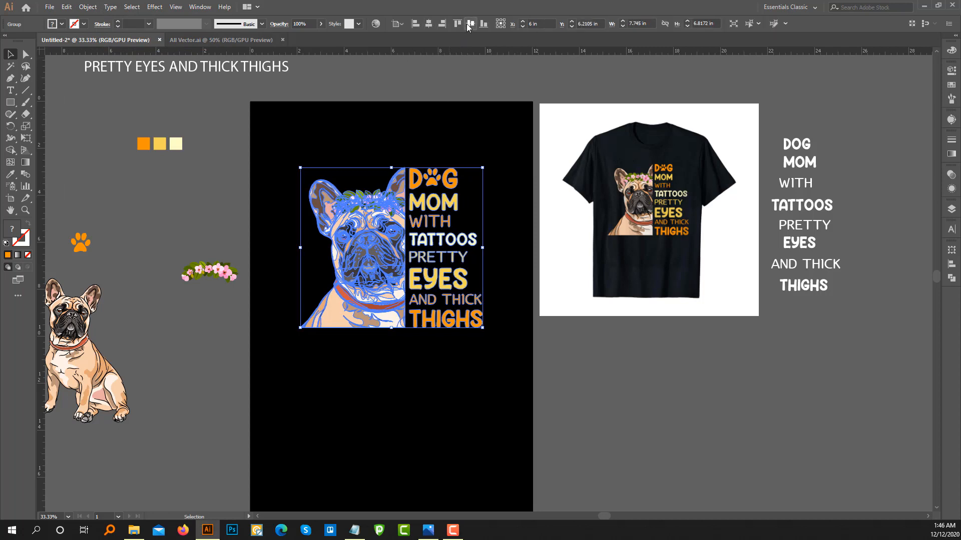
click(470, 23)
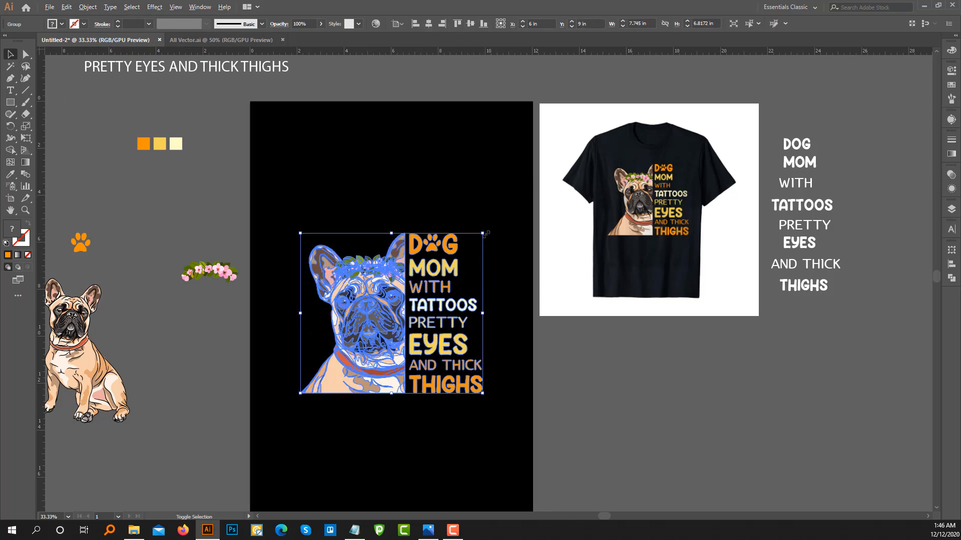
drag(485, 234, 528, 185)
click(503, 161)
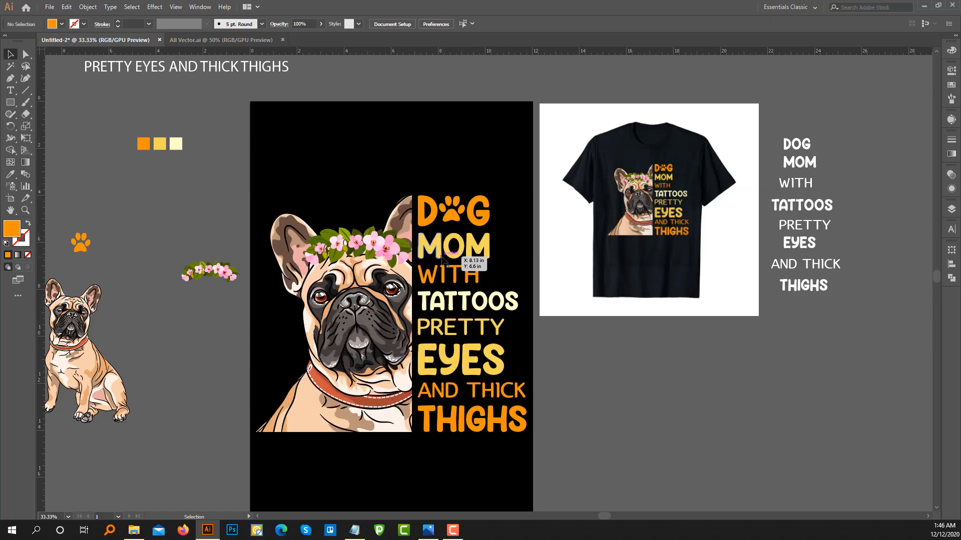